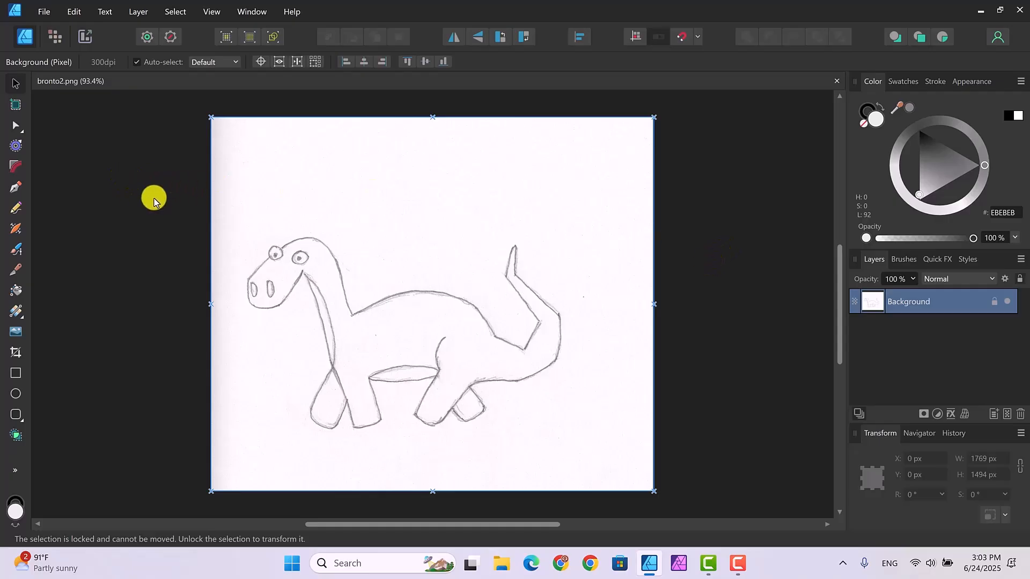
- Change the document's color format to RGB/8
left_click(42, 12)
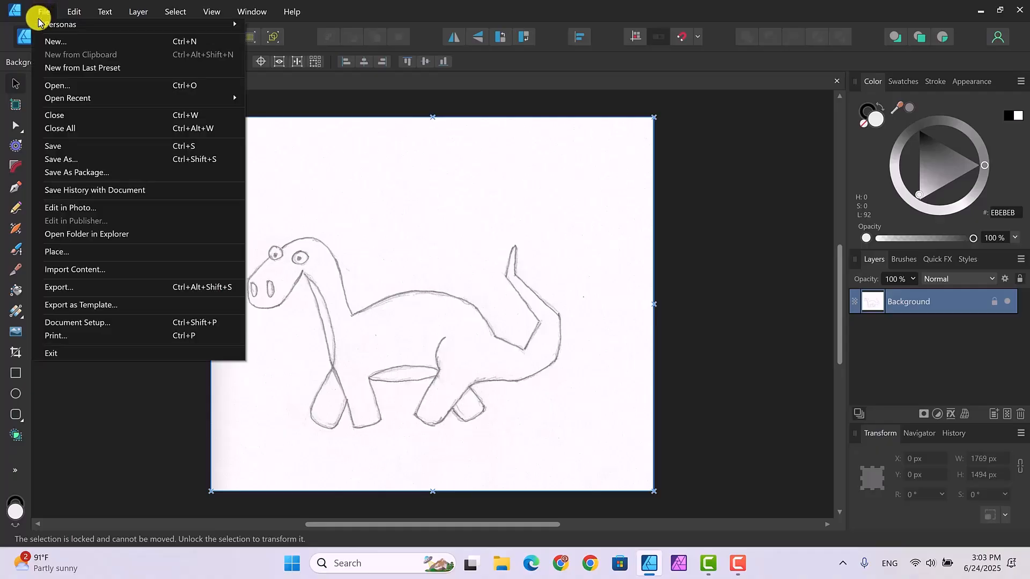
left_click(71, 323)
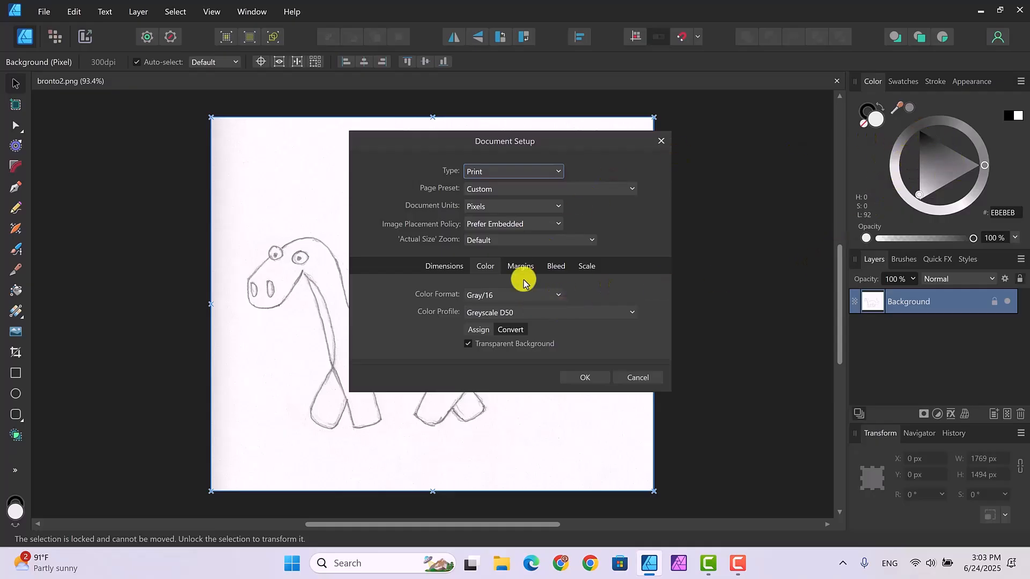
left_click(558, 297)
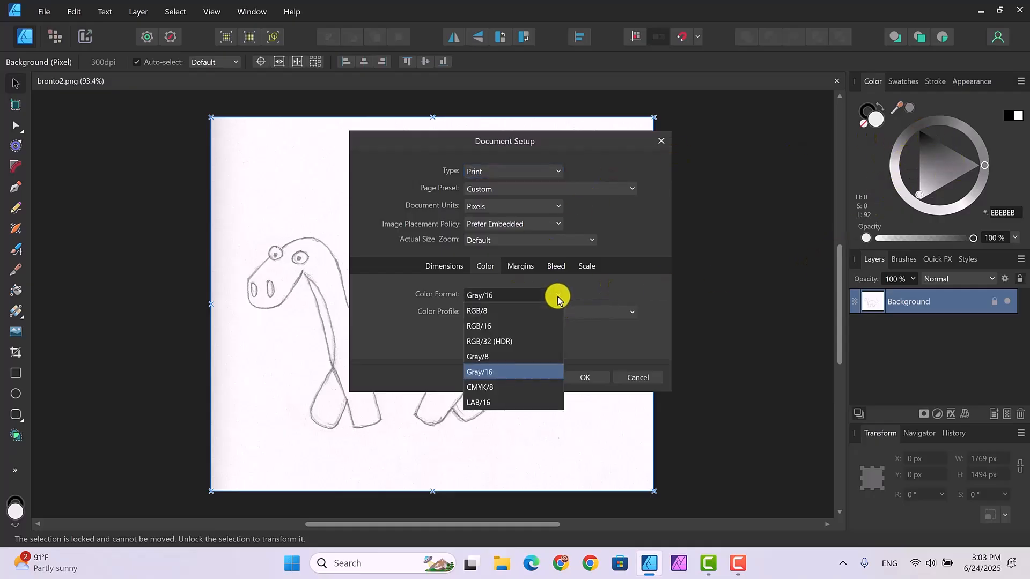
left_click(501, 312)
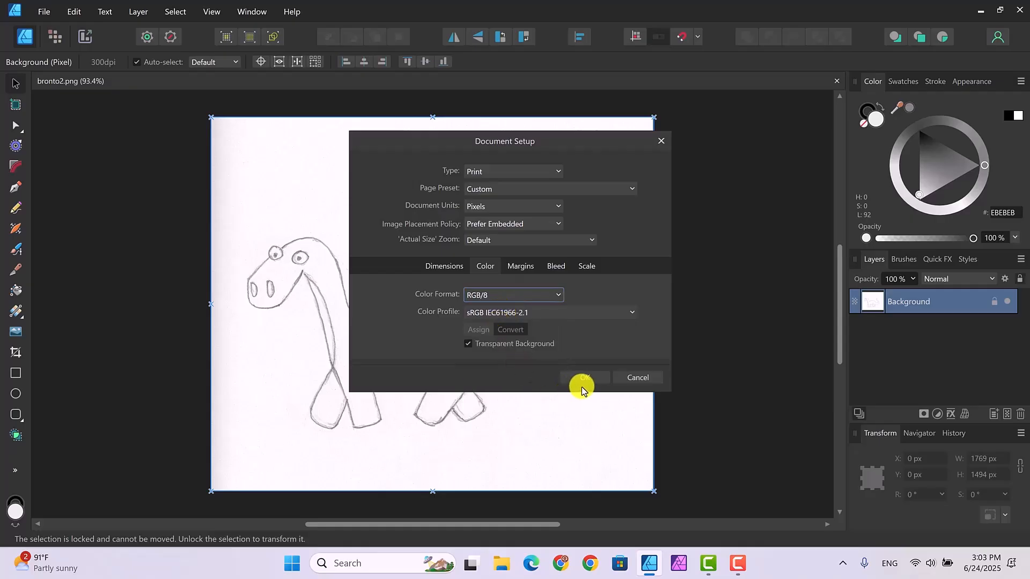
left_click(585, 378)
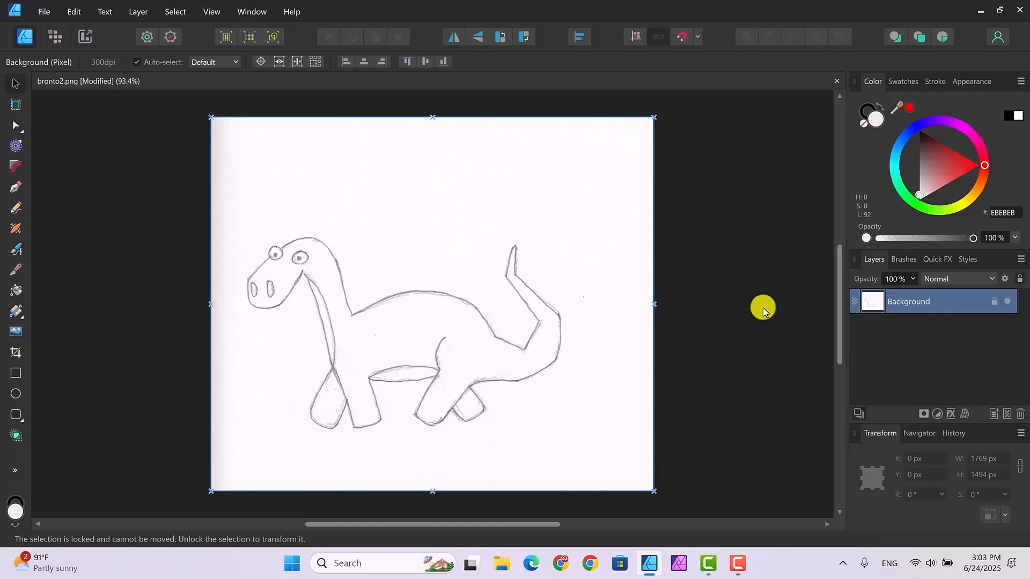
- Rename the Background layer as dino
double_click(915, 303)
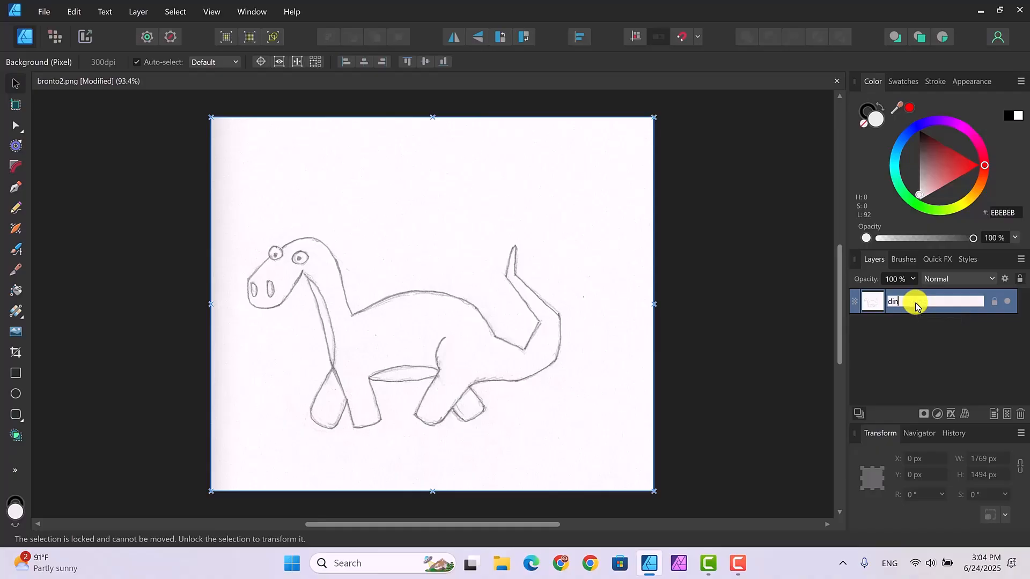
key("Return")
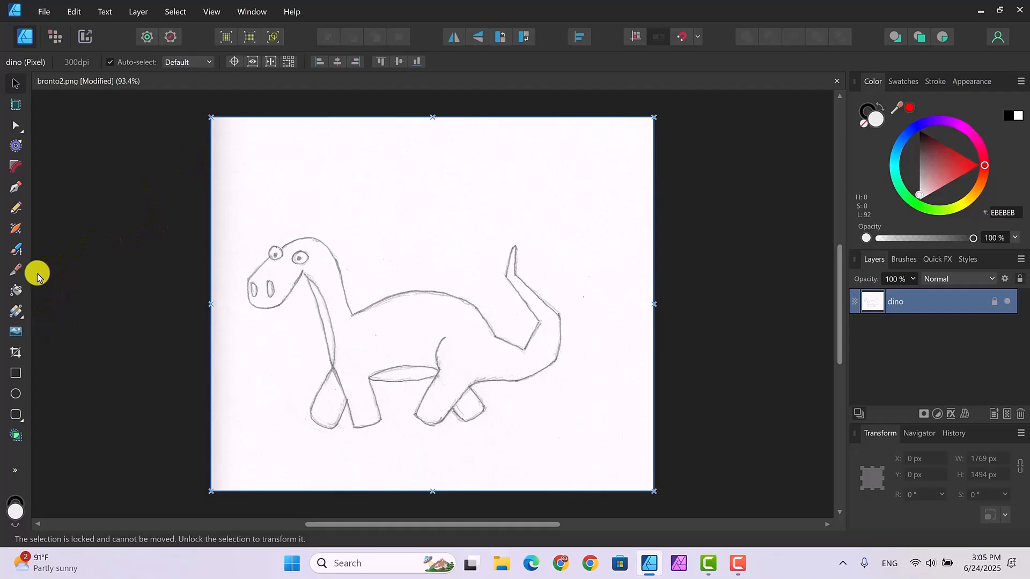
- Set the Pen tool's stroke width to 2 pt
left_click(13, 189)
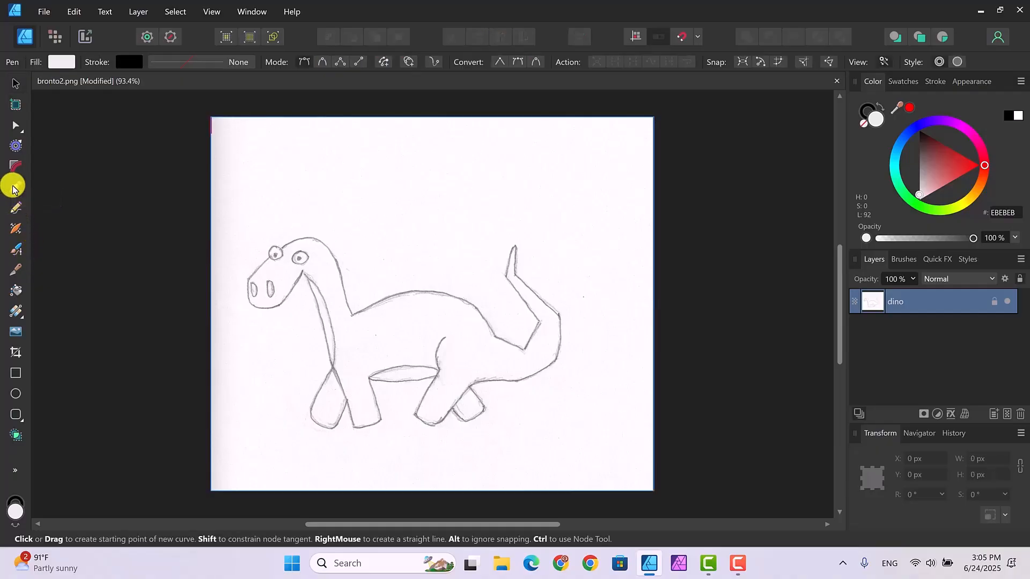
left_click(188, 61)
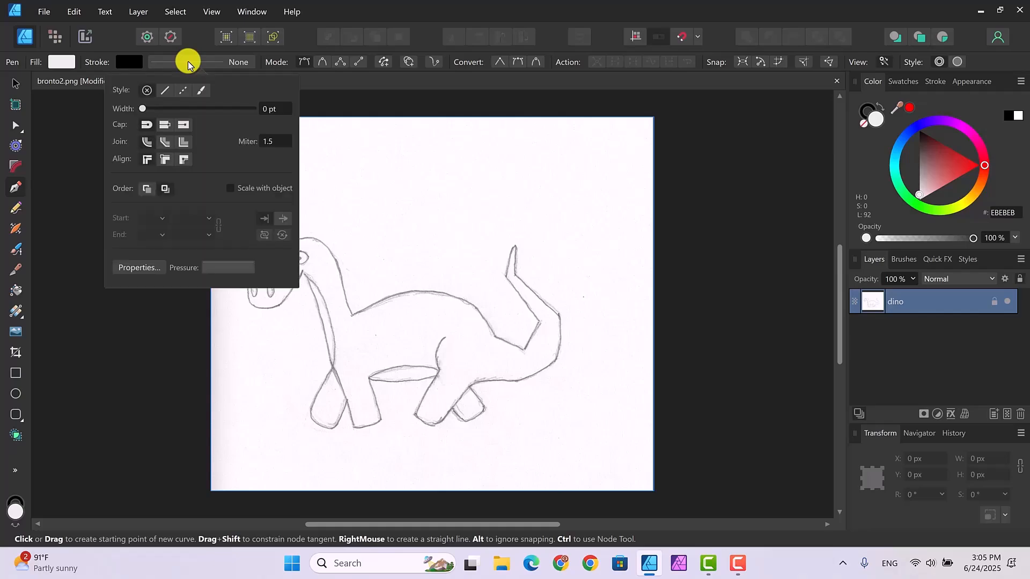
left_click(270, 111)
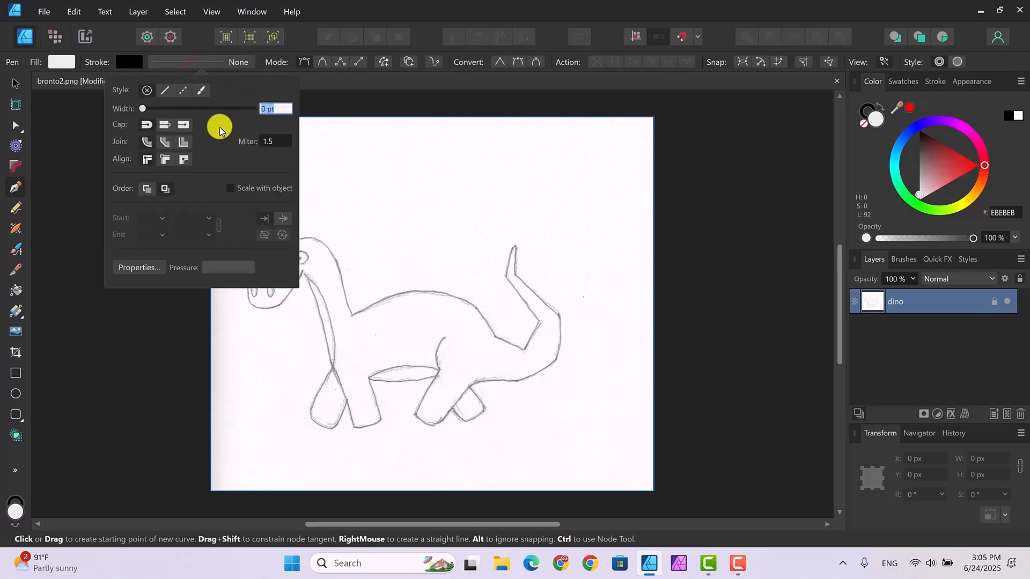
type("2")
key("Return")
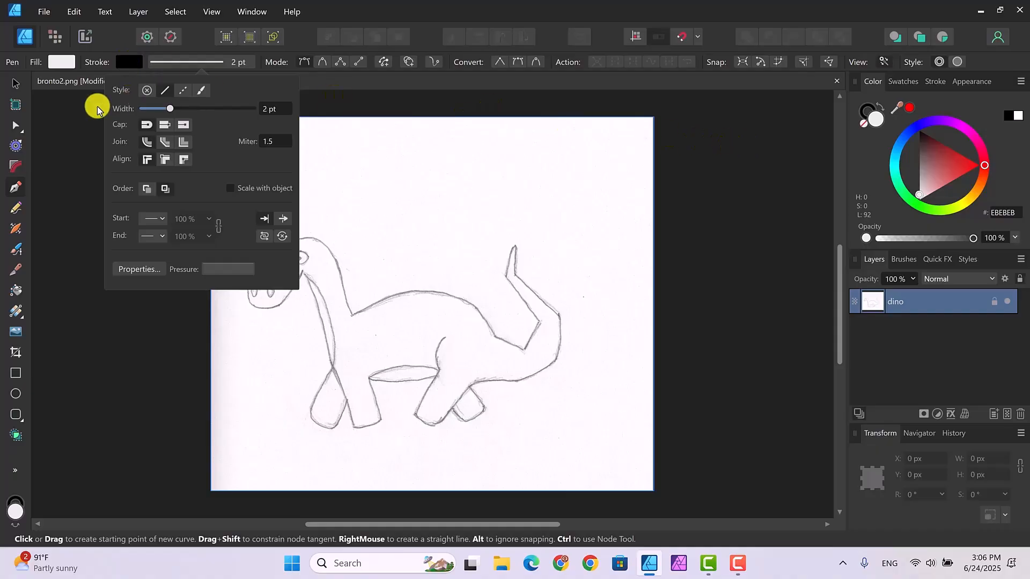
left_click(15, 84)
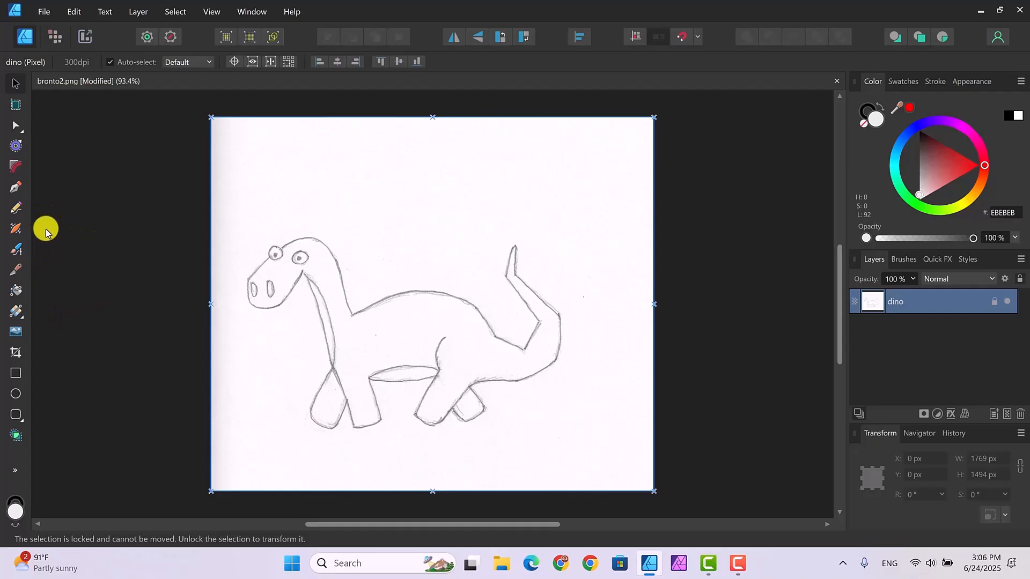
- Trace the top of the dinosaur's head and the back of its neck with the Pen tool, ending where the neck meets the back
left_click(16, 188)
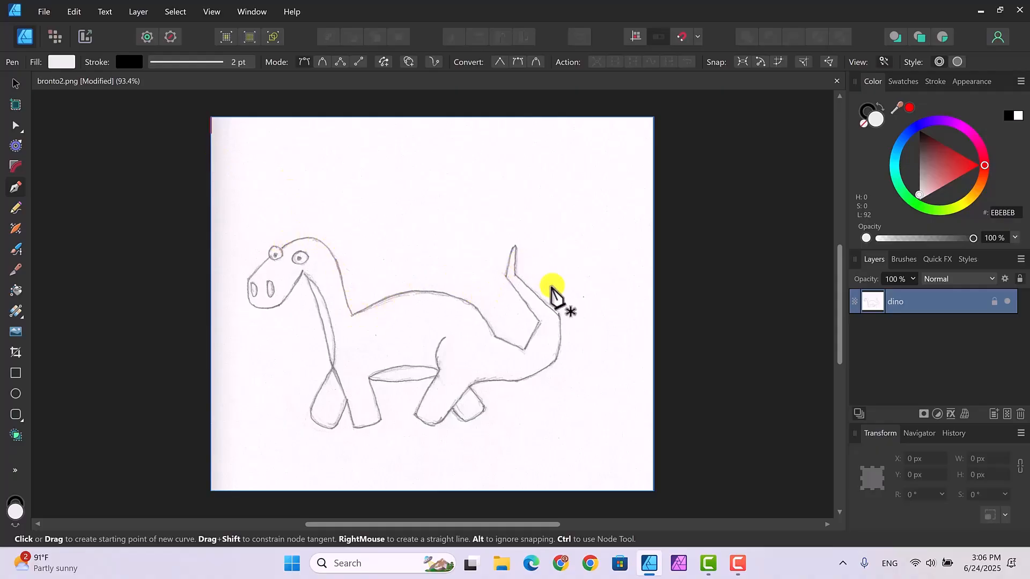
left_click(280, 249)
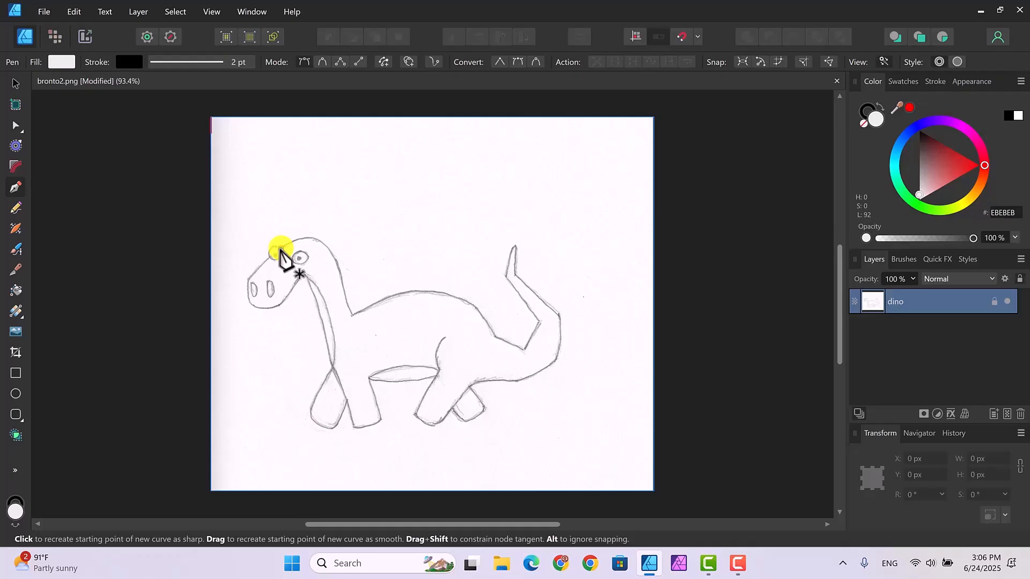
left_click(280, 249)
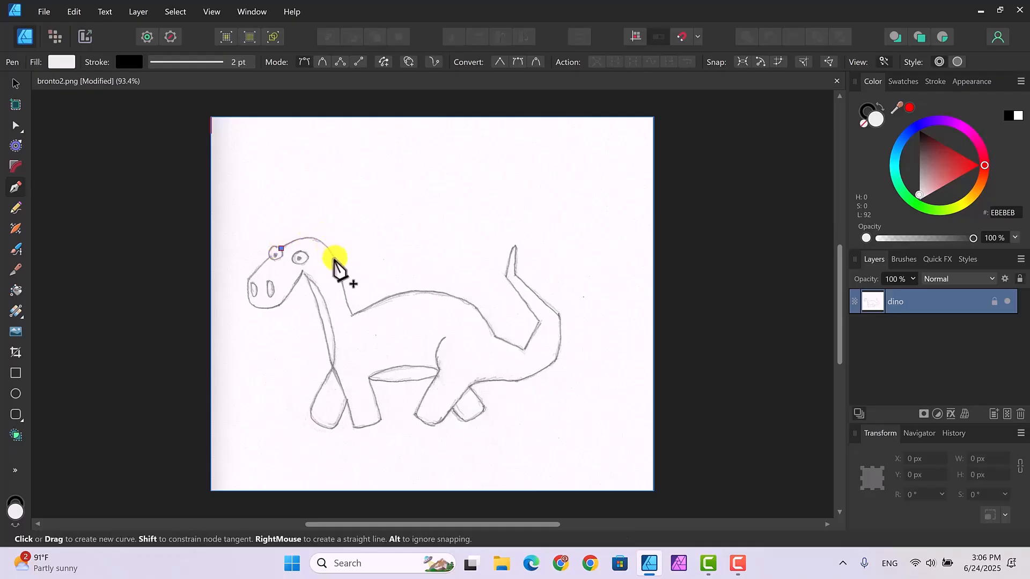
left_click(333, 260)
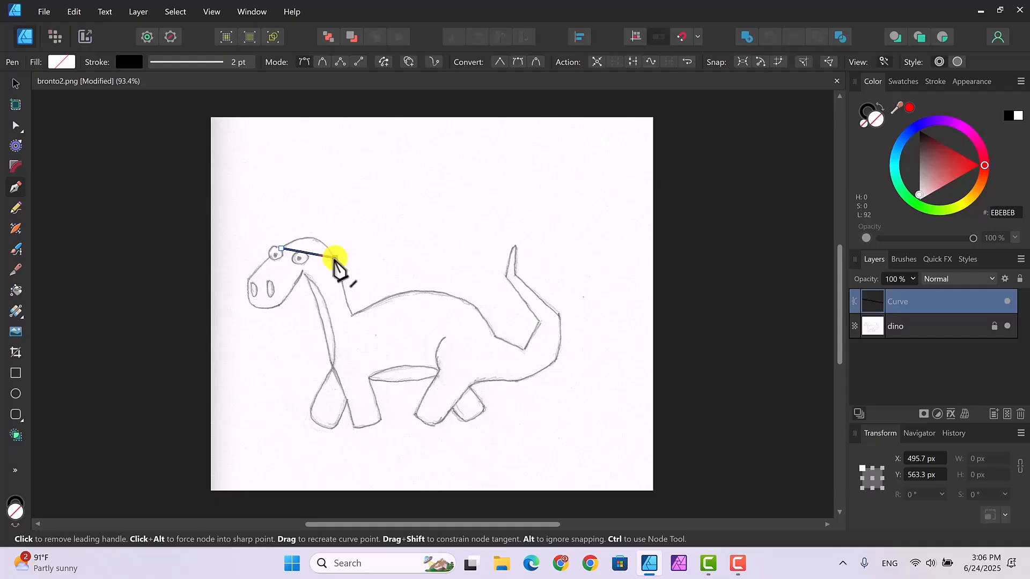
left_click_drag(333, 259, 354, 295)
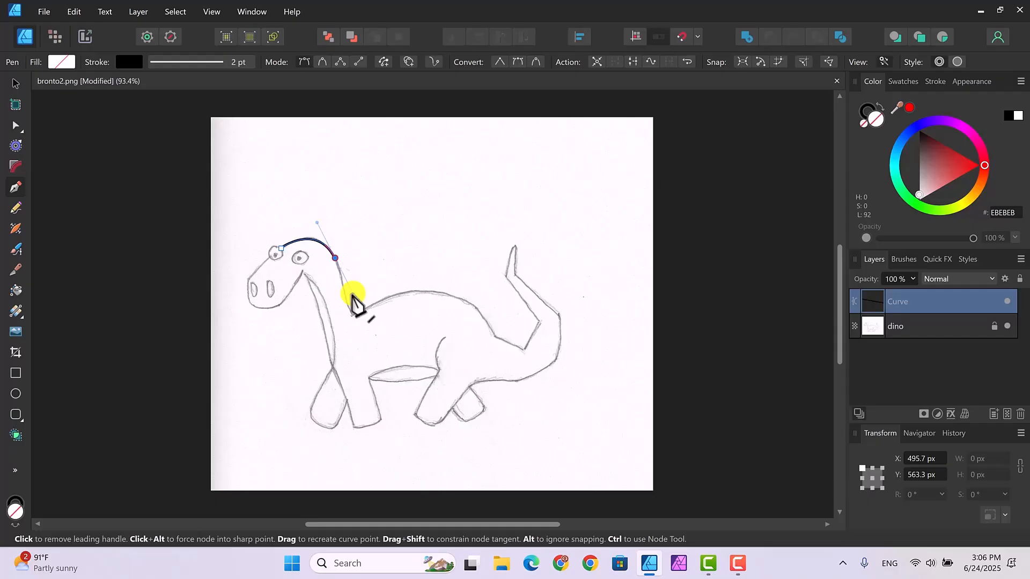
left_click_drag(352, 294, 353, 294)
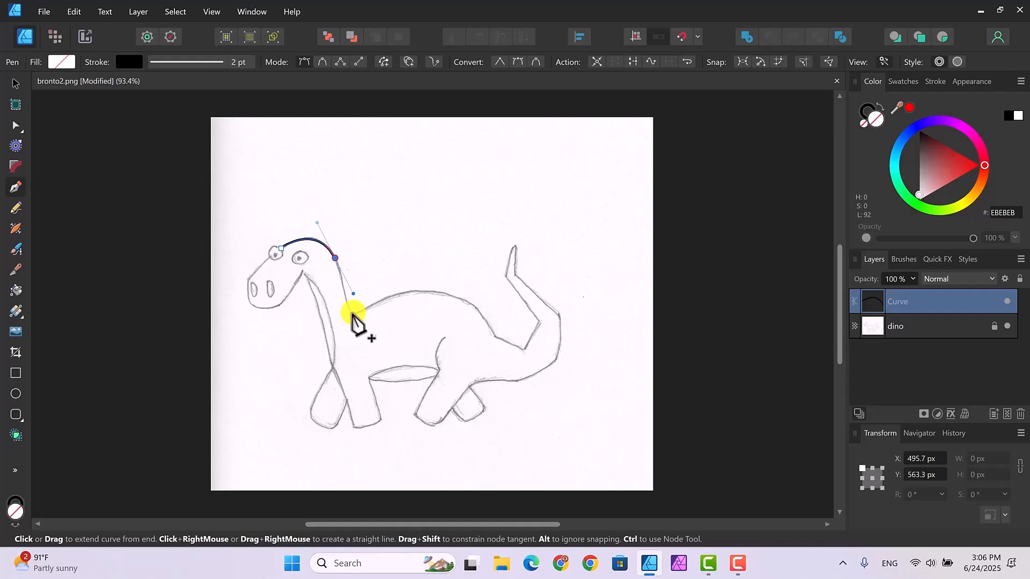
left_click(352, 315)
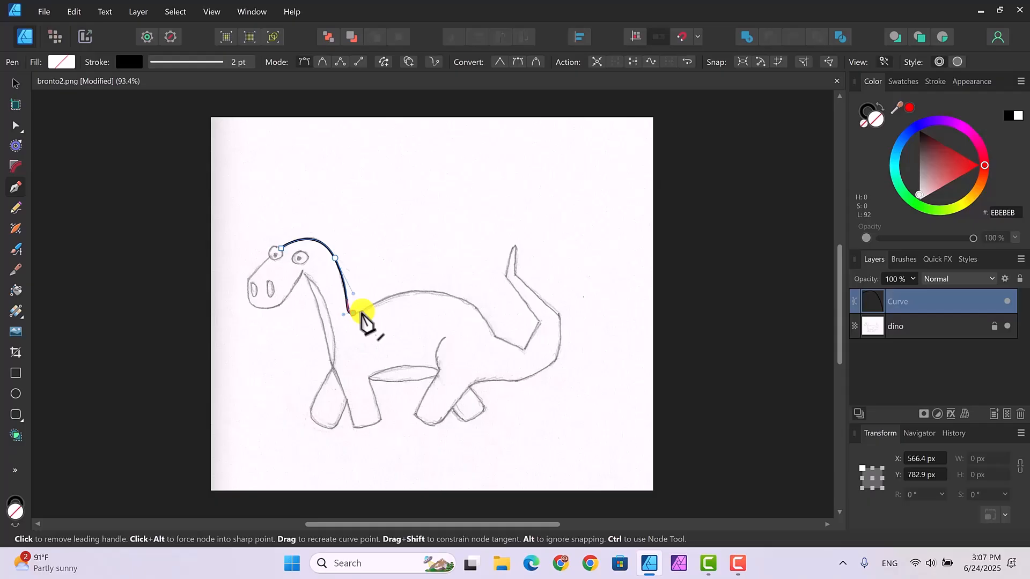
left_click_drag(362, 317, 358, 311)
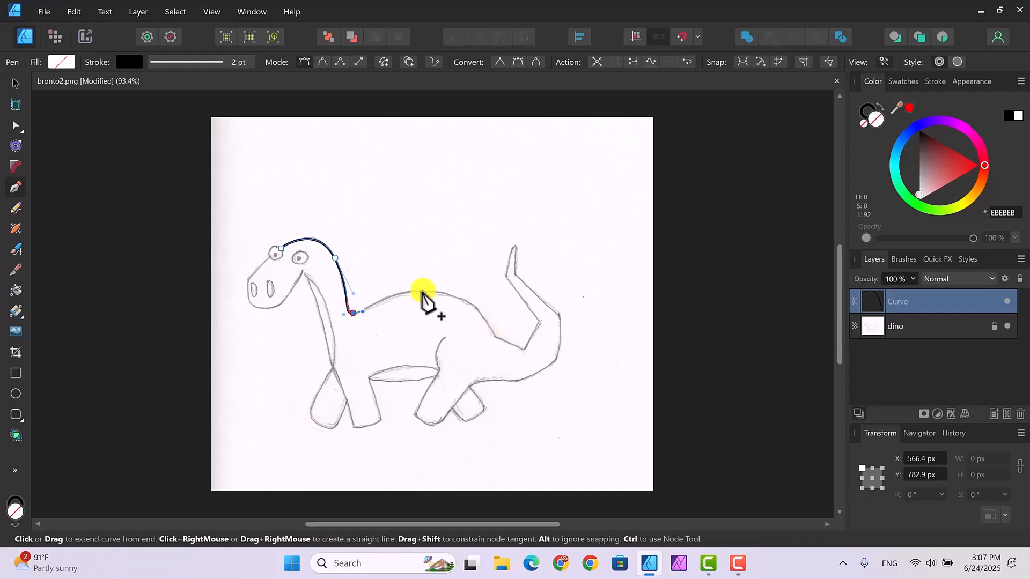
- Continue the path over the back with smooth curves and along the tail's inner edge to its tip with straight segments
left_click_drag(424, 292, 445, 299)
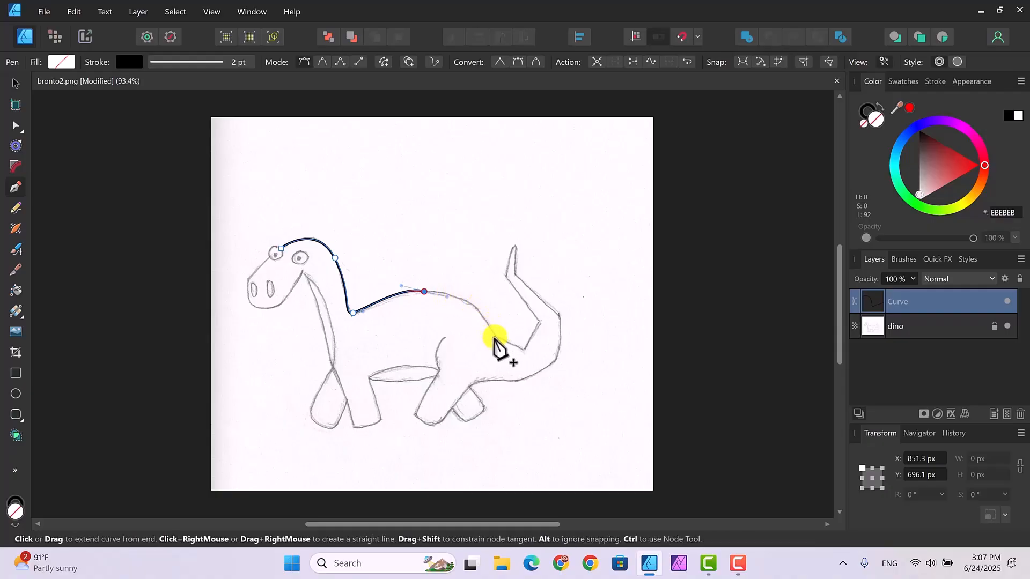
left_click_drag(496, 337, 517, 382)
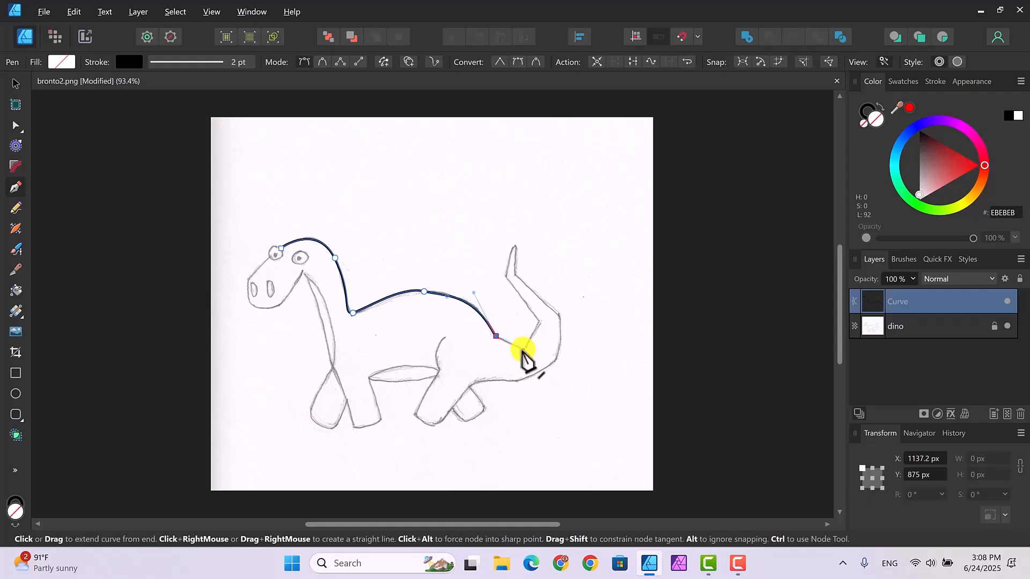
left_click(522, 351)
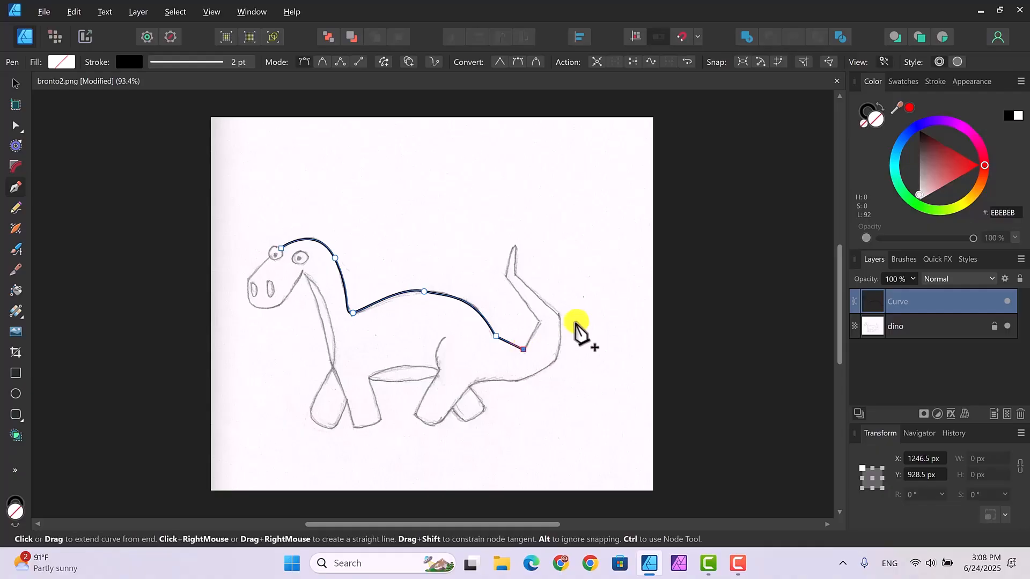
left_click(540, 321)
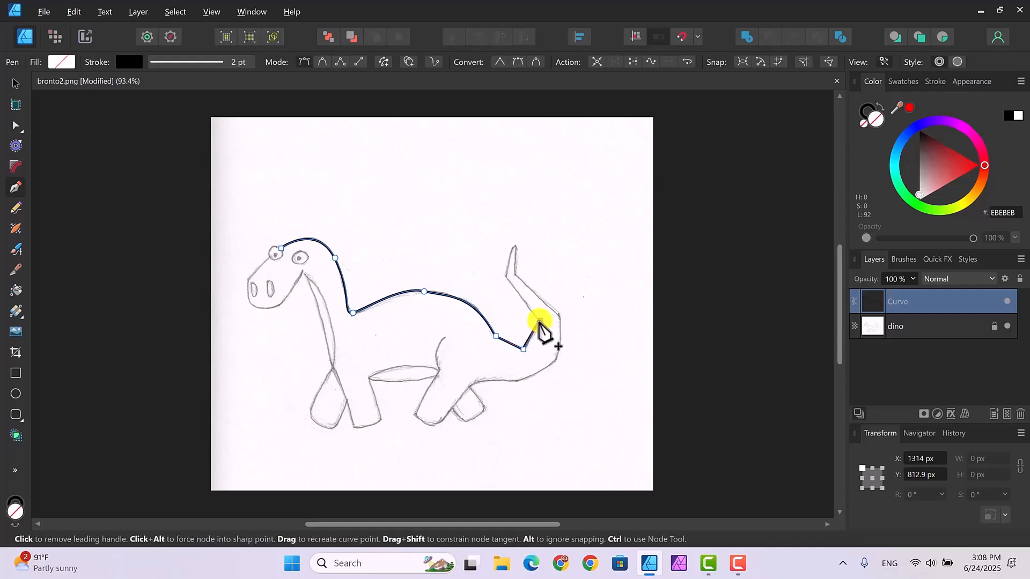
left_click(506, 276)
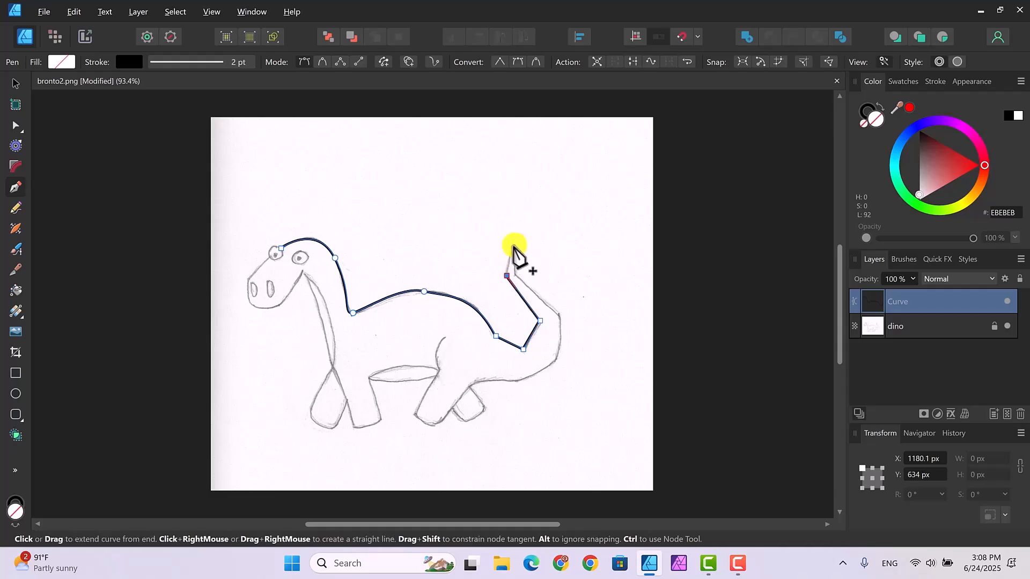
left_click(514, 245)
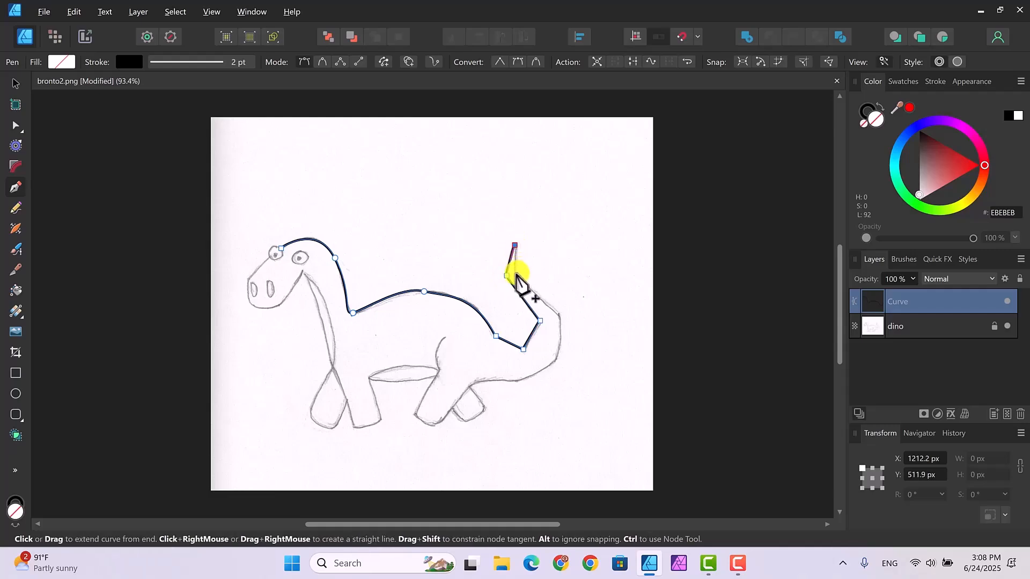
- Extend the path from the tail tip down its outer edge and along the underside to the near hind leg
left_click(517, 274)
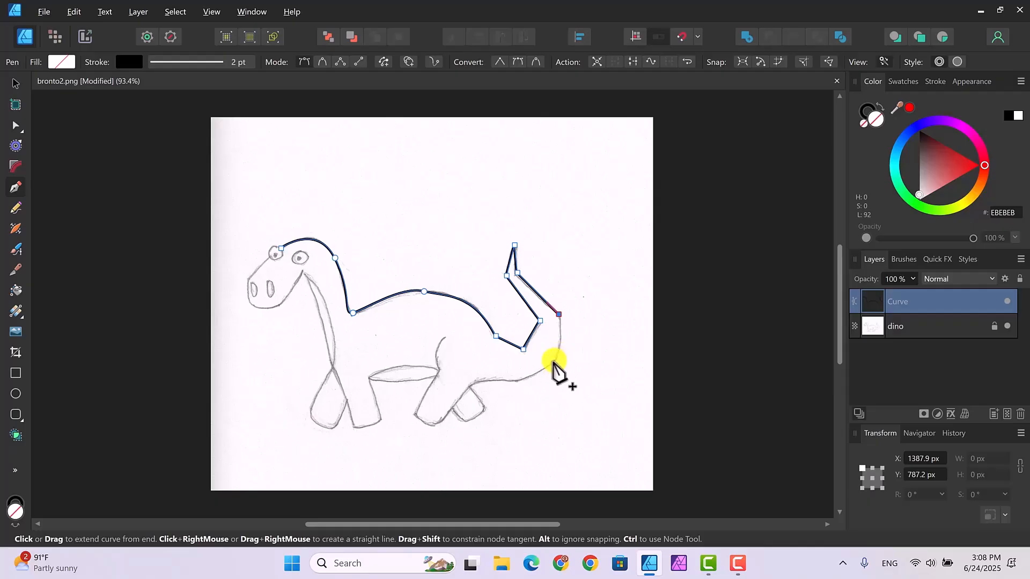
left_click_drag(558, 359, 546, 369)
left_click(516, 381)
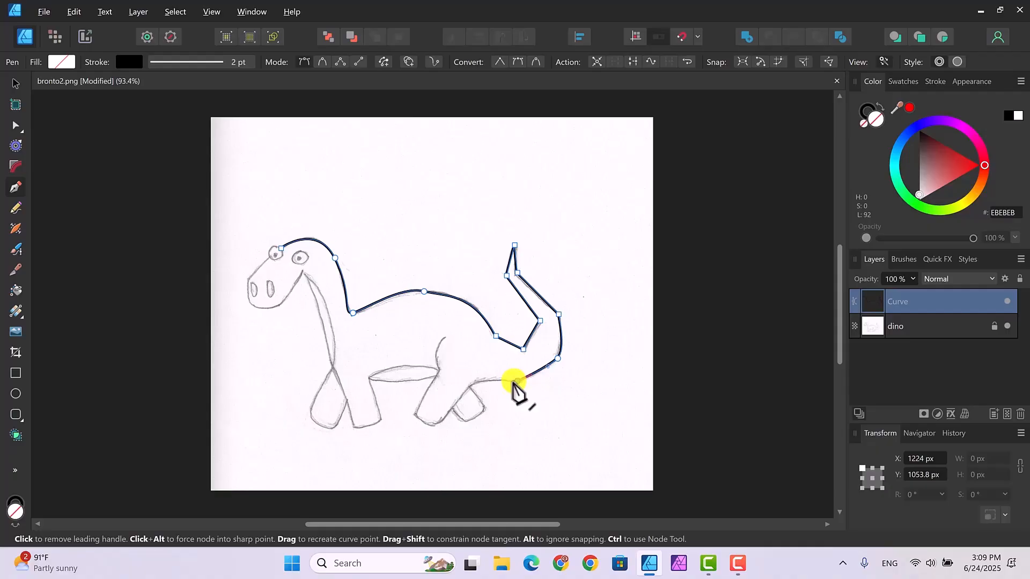
left_click(472, 385)
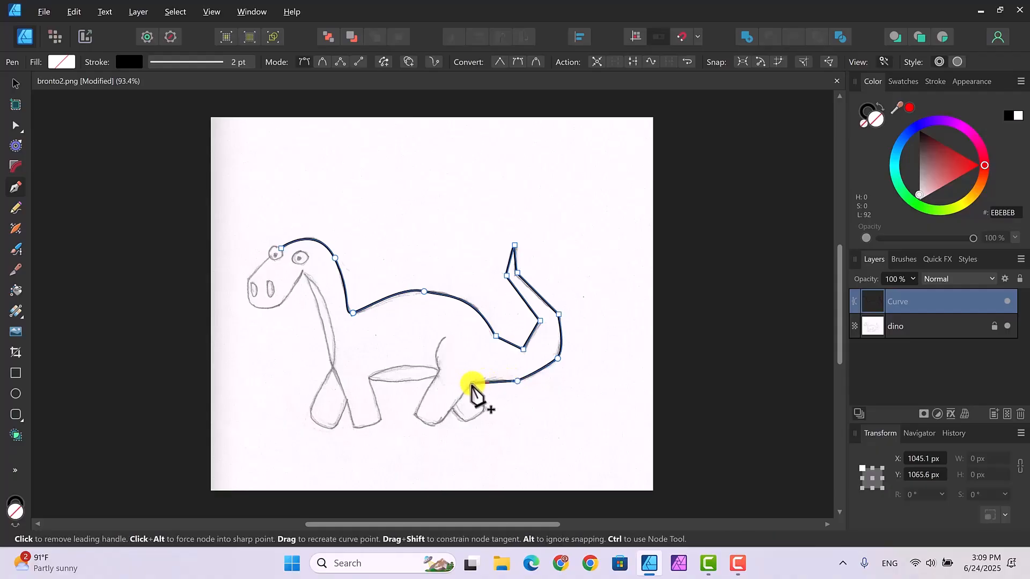
- Trace the near hind leg down around the foot and back up to the belly
left_click_drag(471, 386, 461, 398)
left_click(433, 424)
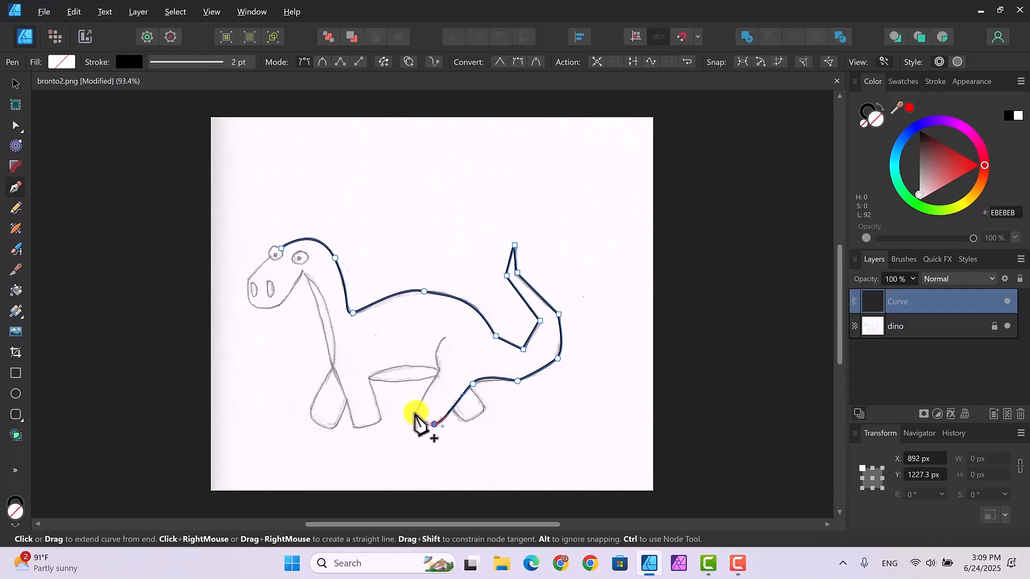
left_click(415, 414)
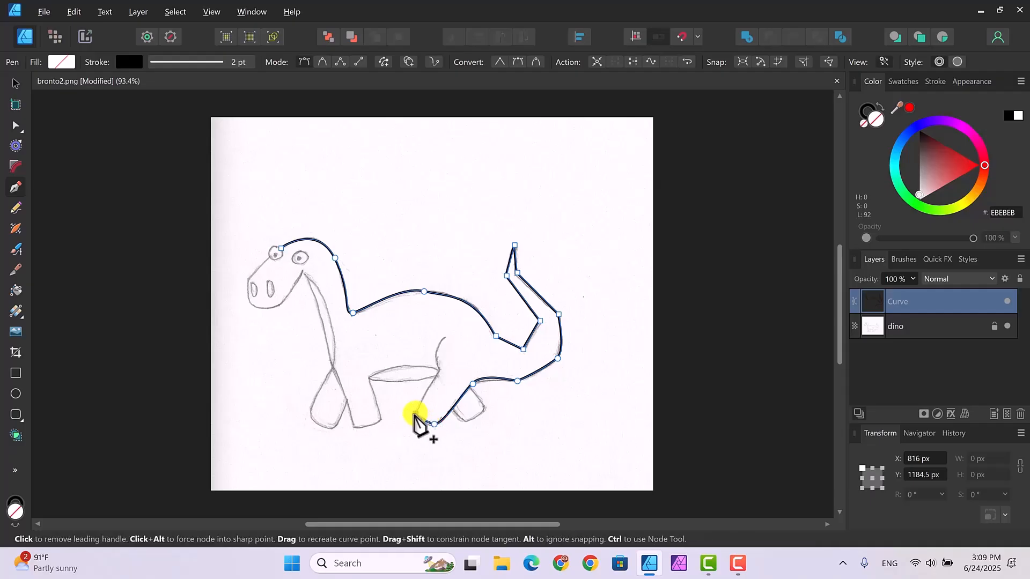
left_click(435, 377)
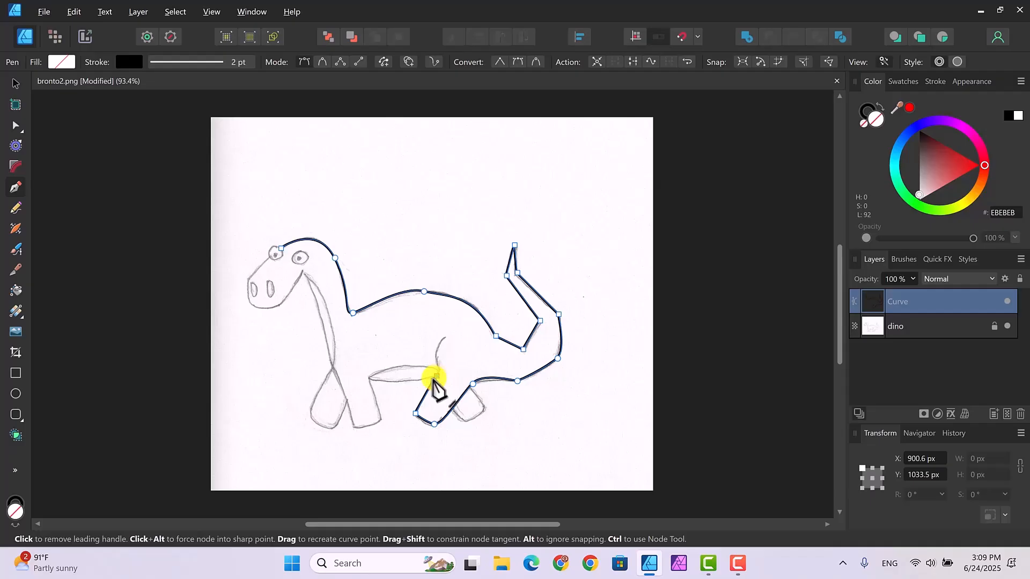
- Extend the path with a slightly curved belly line to the near front leg and straight down its rear edge to the foot
left_click(368, 378)
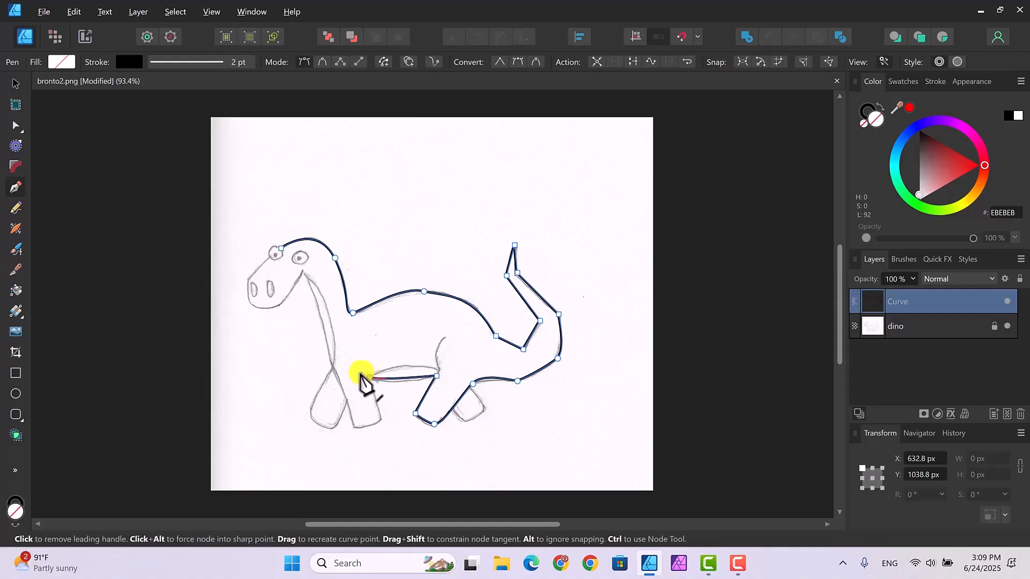
left_click_drag(343, 374, 340, 369)
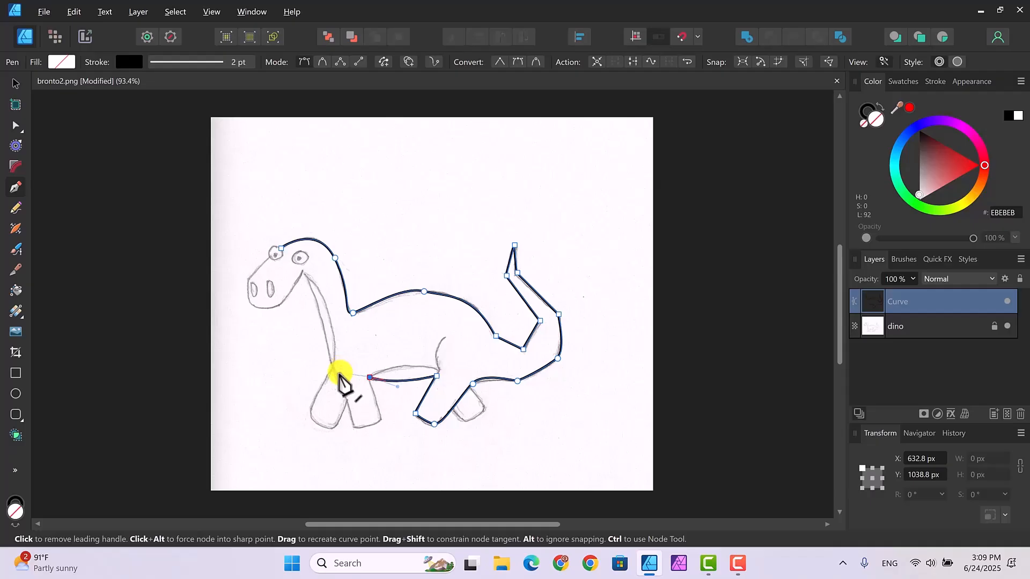
left_click(379, 422)
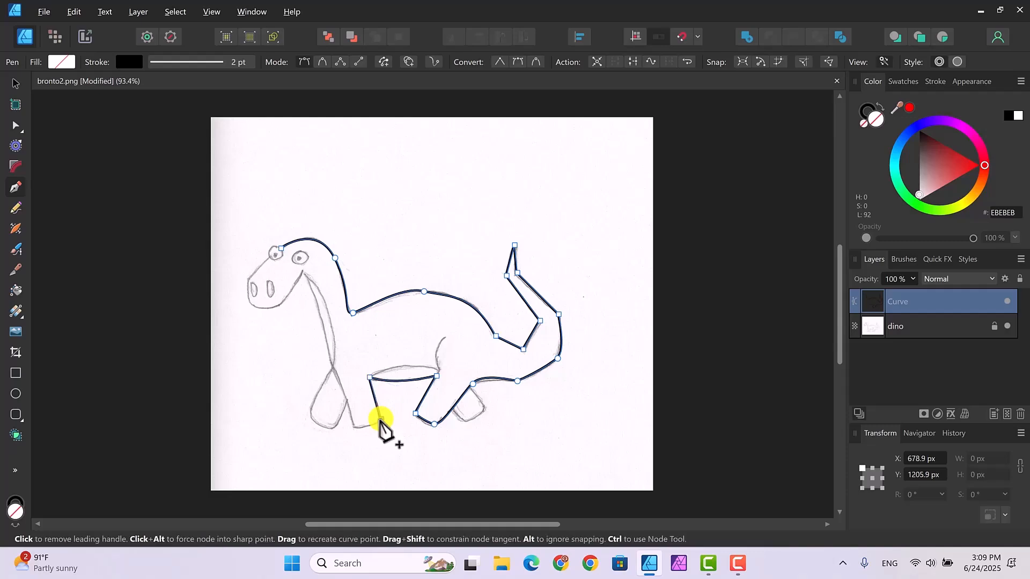
- Extend the path across the near front foot and straight up the leg and neck to a sharp corner at the jaw
left_click(353, 426)
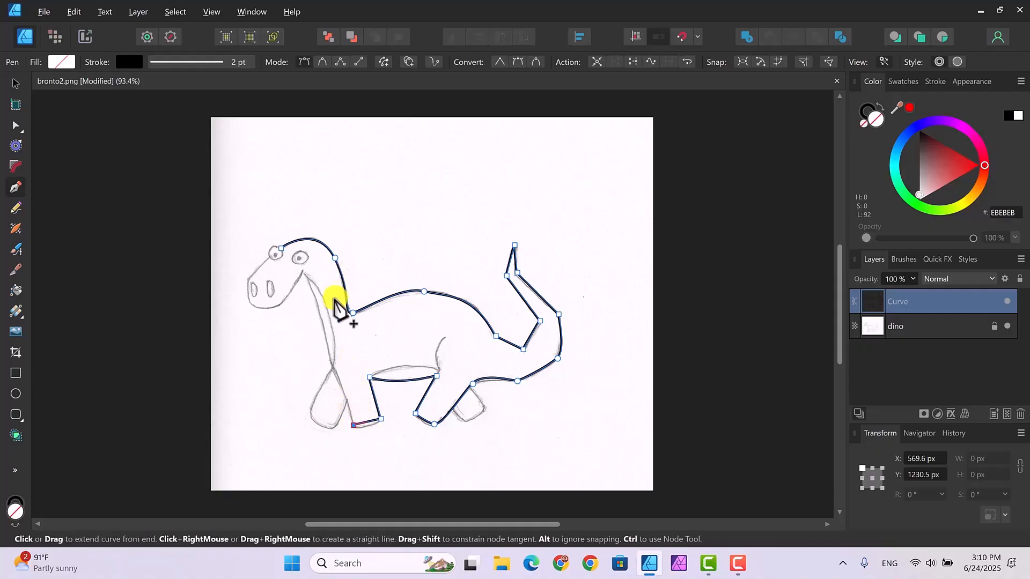
left_click(304, 274)
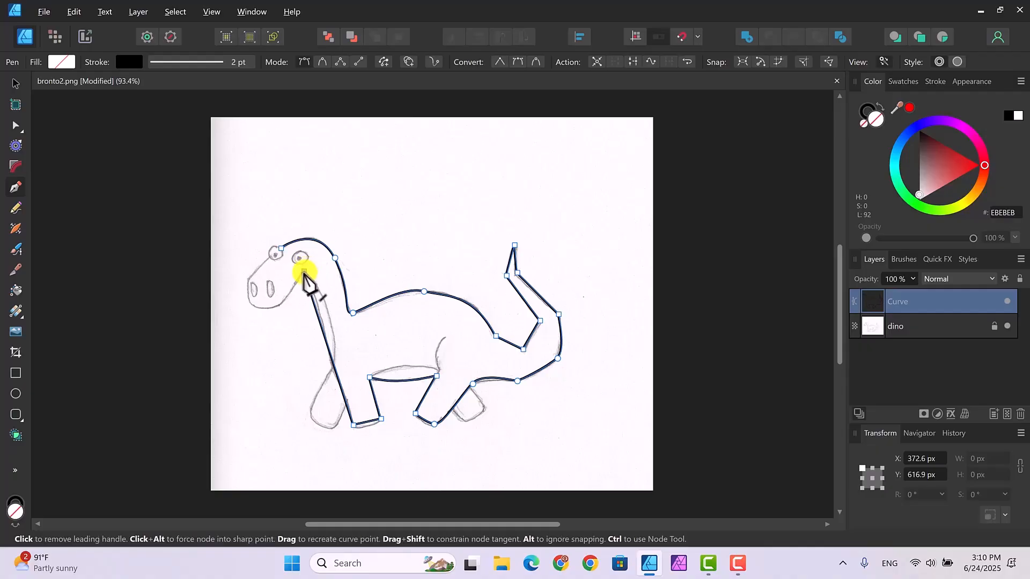
left_click(304, 273)
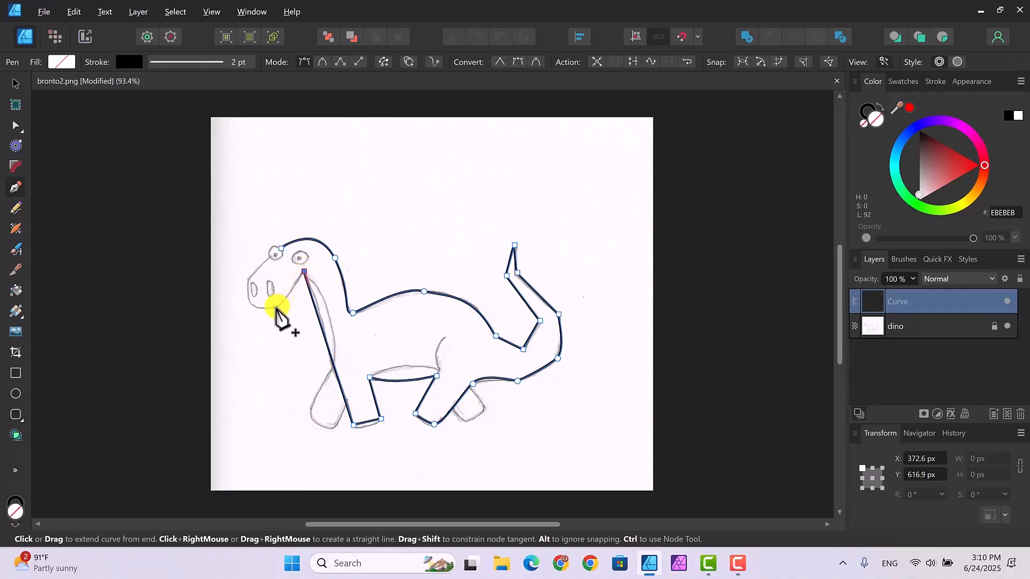
- Try to continue the path with a curve along the jaw to the chin and around the snout
left_click(257, 310)
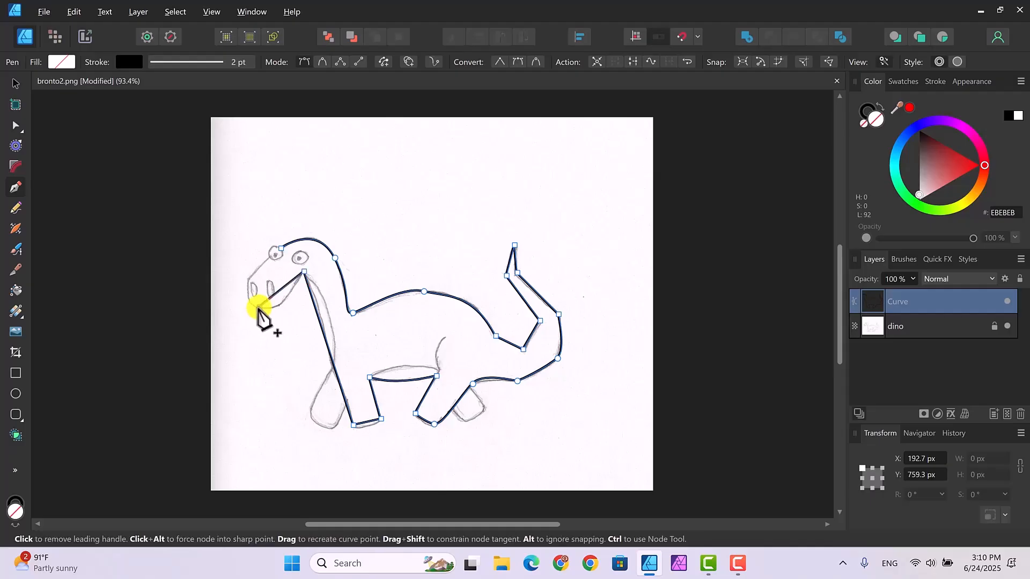
left_click_drag(258, 309, 229, 303)
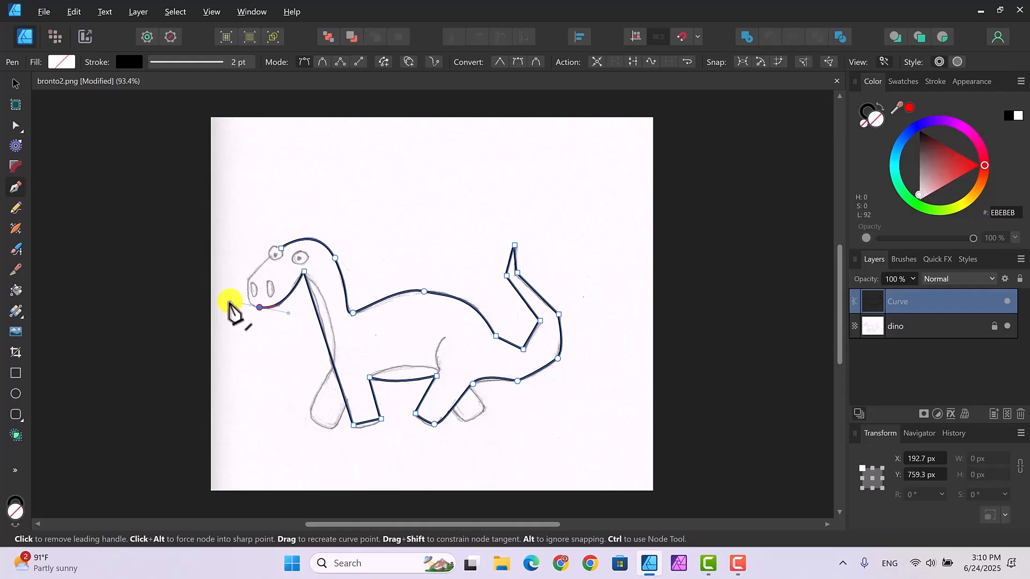
left_click_drag(229, 303, 230, 302)
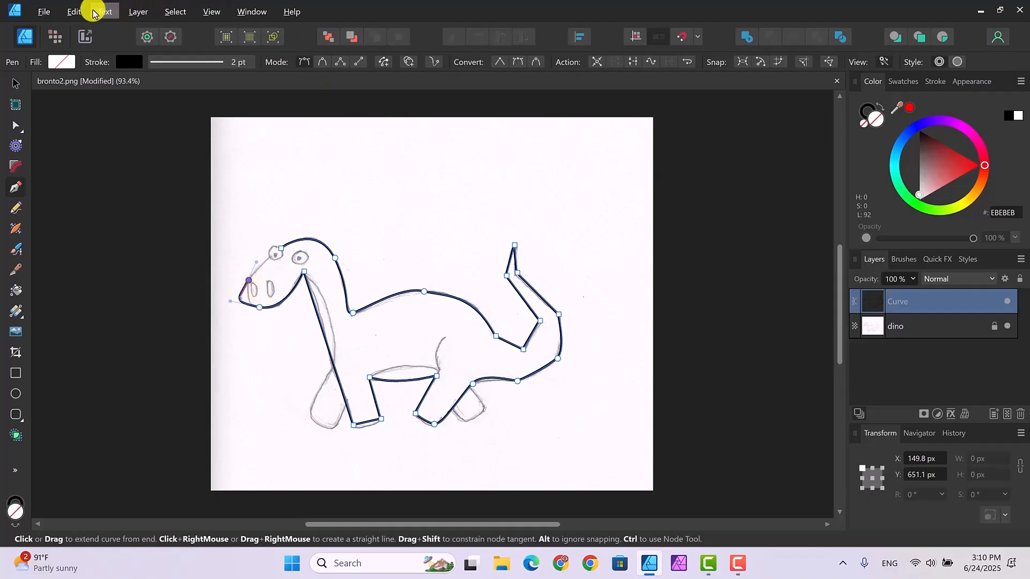
- Undo the snout segment and the curve shaping at the chin
left_click(74, 11)
left_click(90, 25)
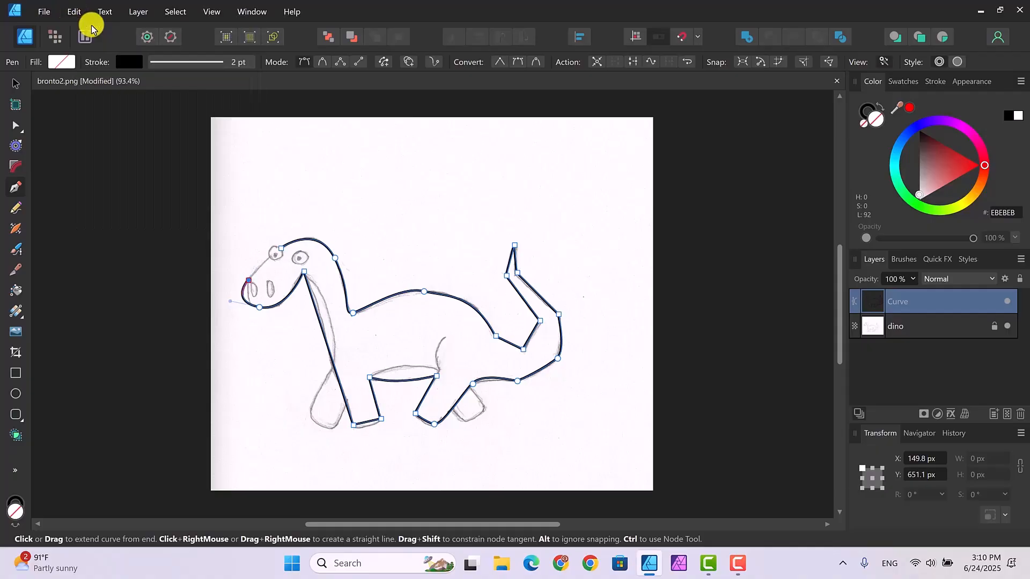
left_click(75, 11)
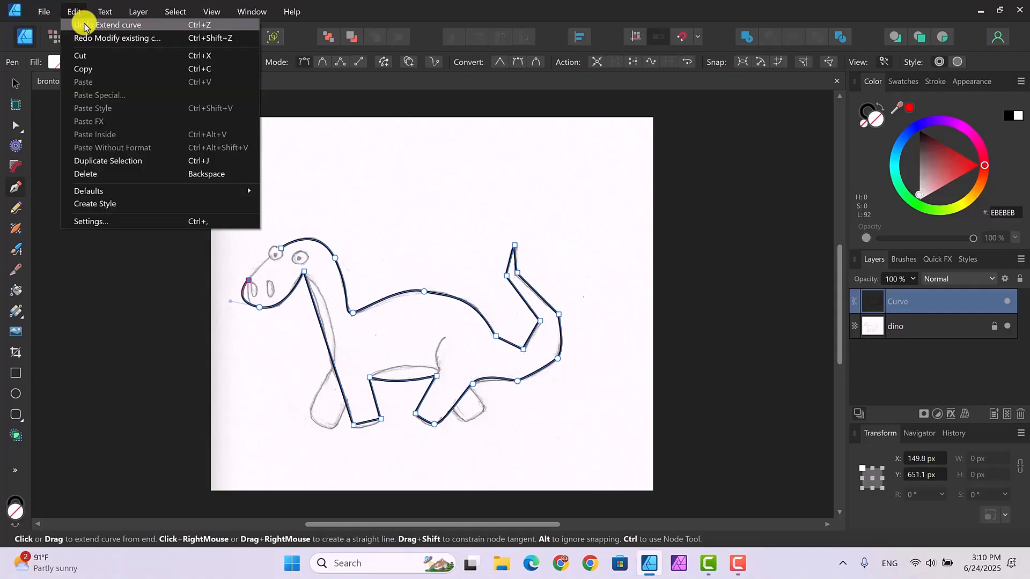
left_click(84, 25)
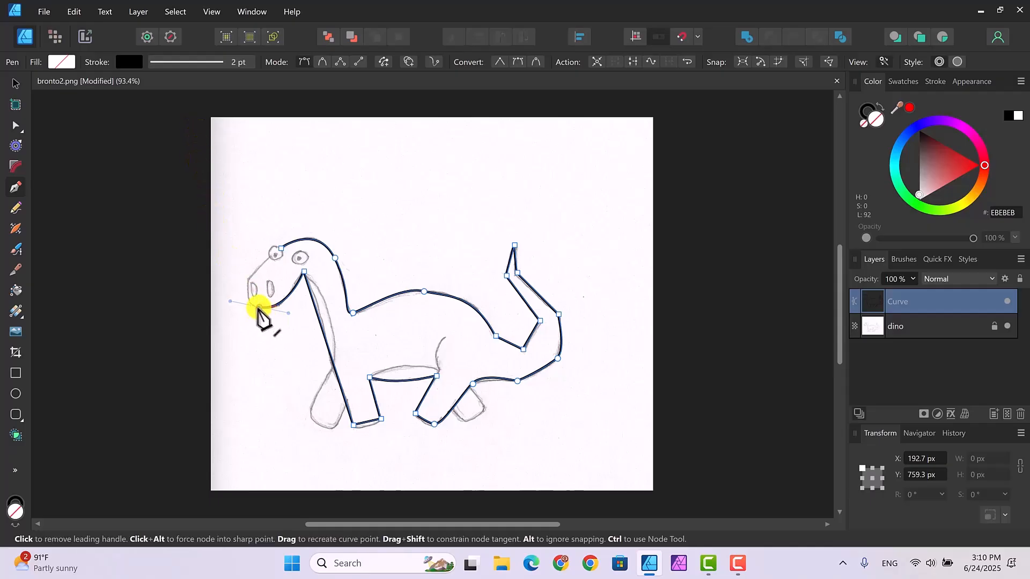
left_click(77, 15)
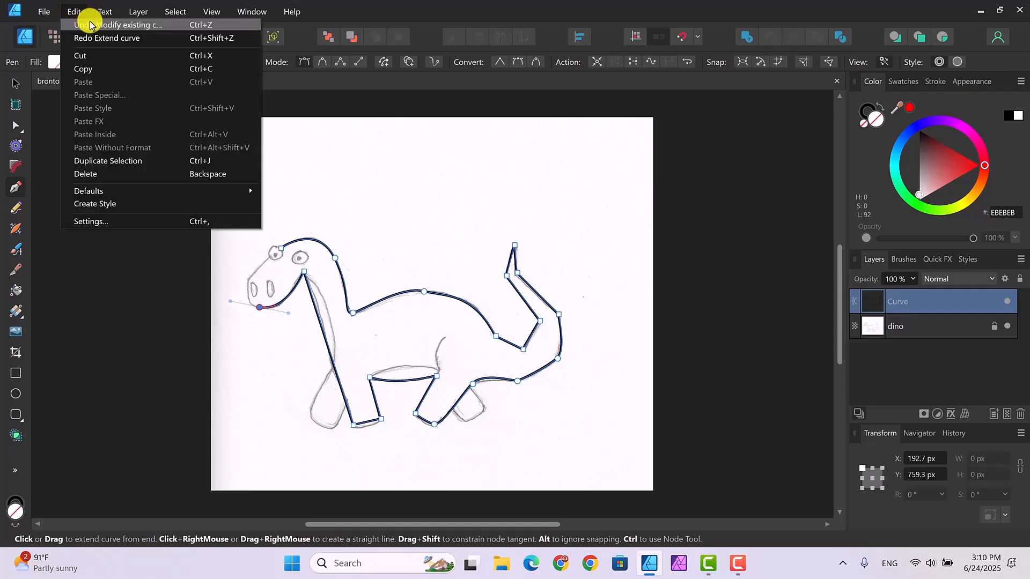
left_click(87, 25)
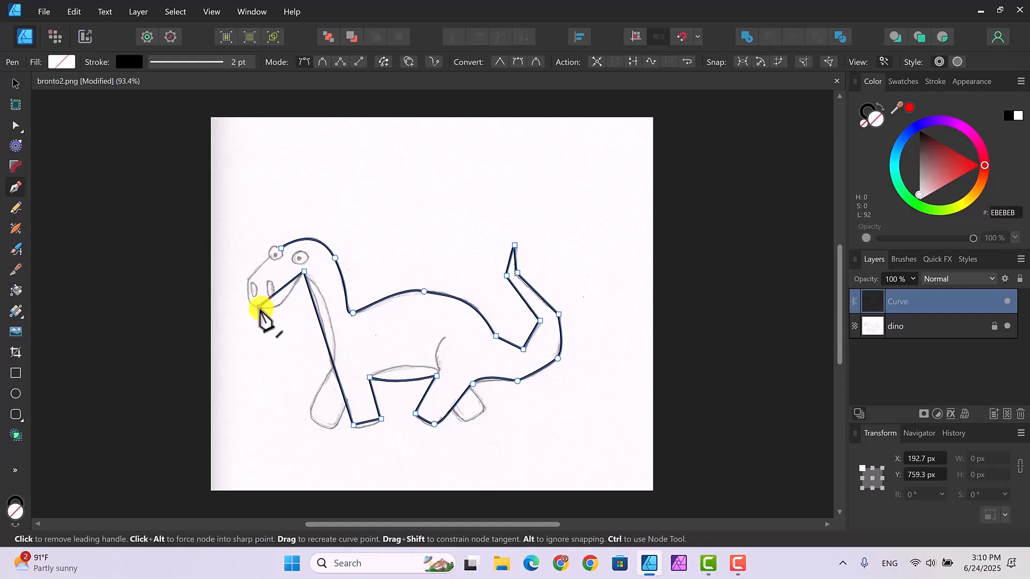
- Redraw the path along the jaw and up to the snout, and adjust the chin node and handles to match the sketch
left_click_drag(258, 308, 233, 300)
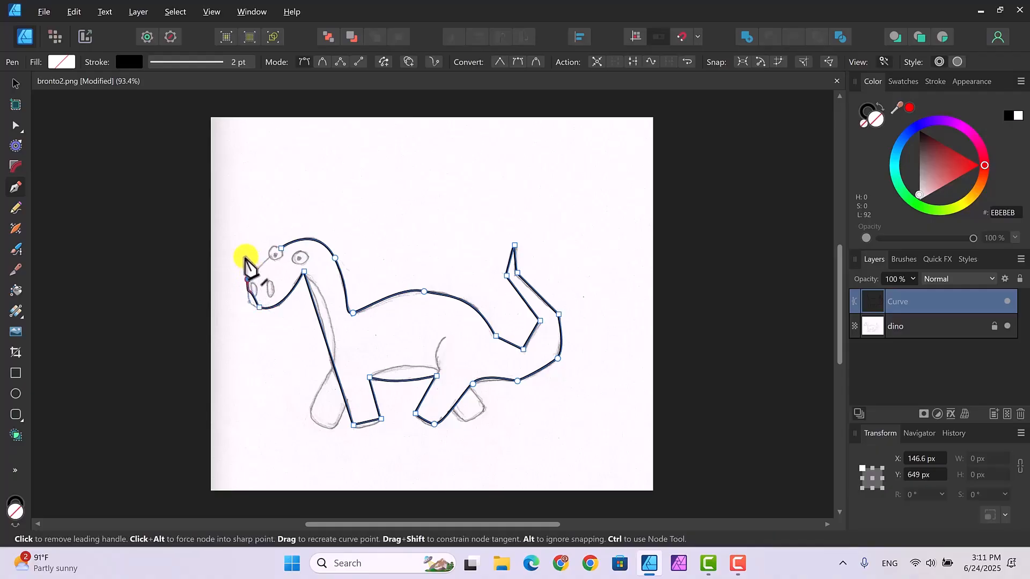
mouse_move(246, 261)
left_mouse_down()
mouse_move(234, 239)
mouse_move(246, 278)
left_mouse_up()
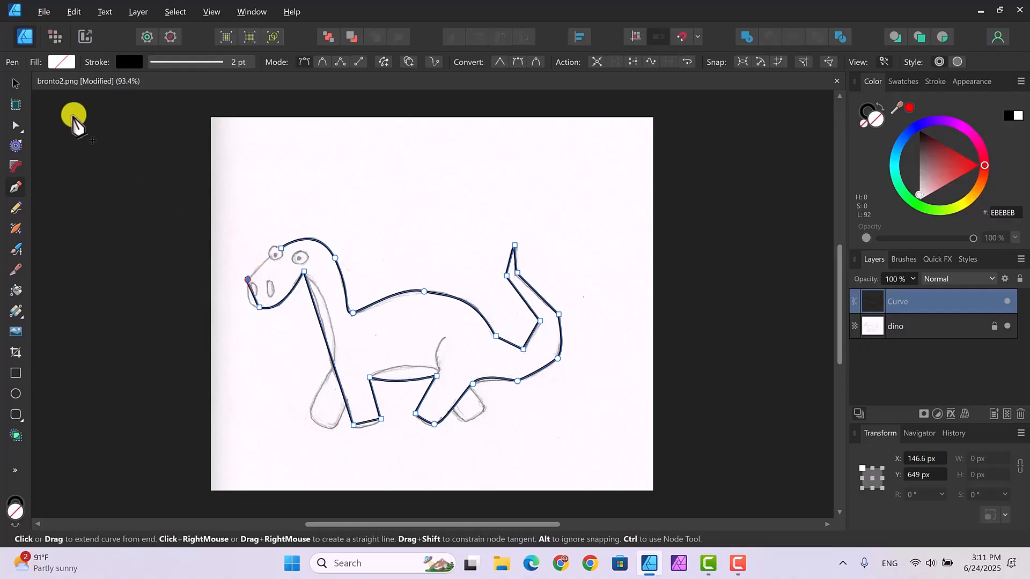
left_click(15, 125)
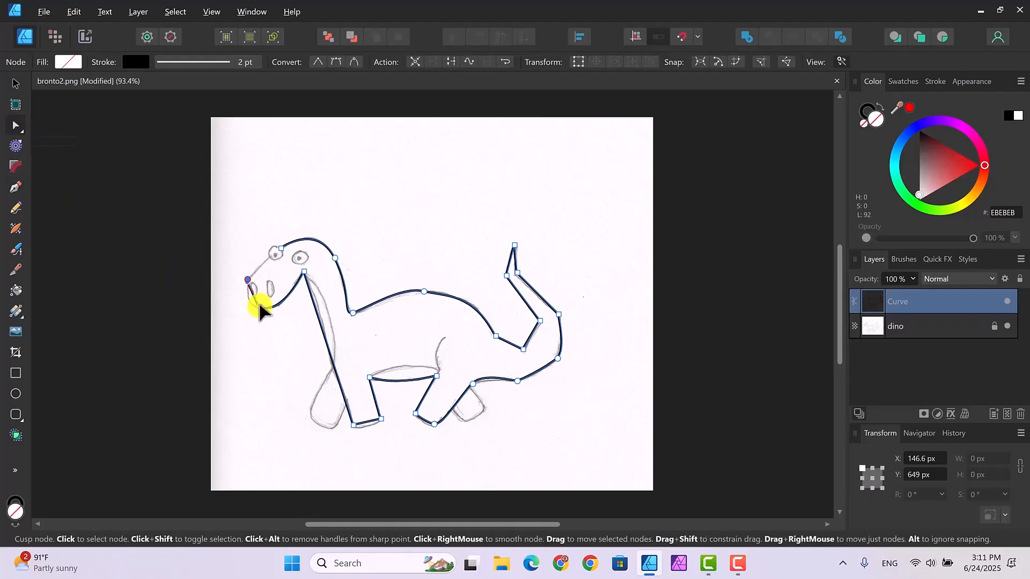
left_click_drag(259, 306, 254, 306)
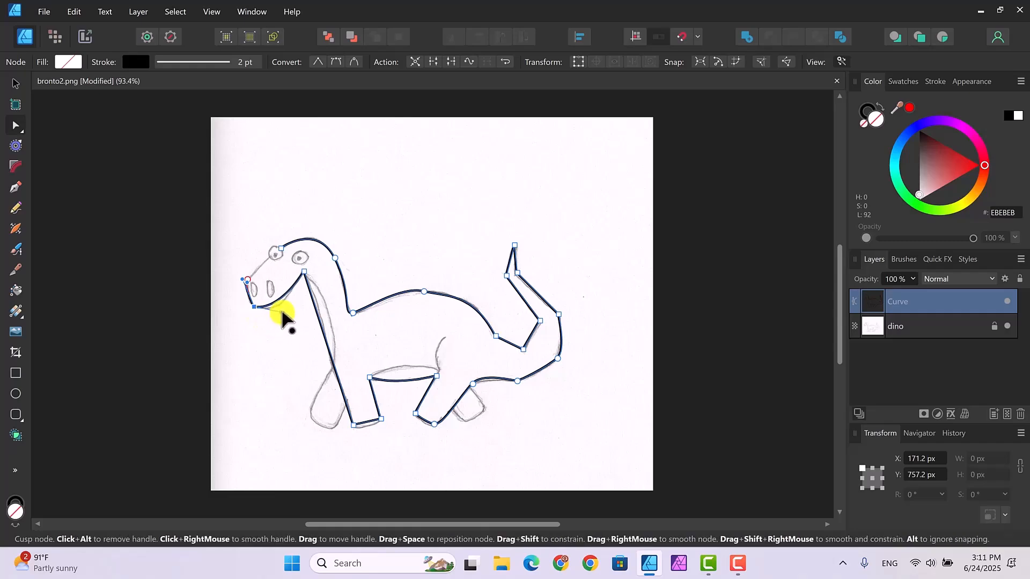
left_click_drag(276, 320, 257, 309)
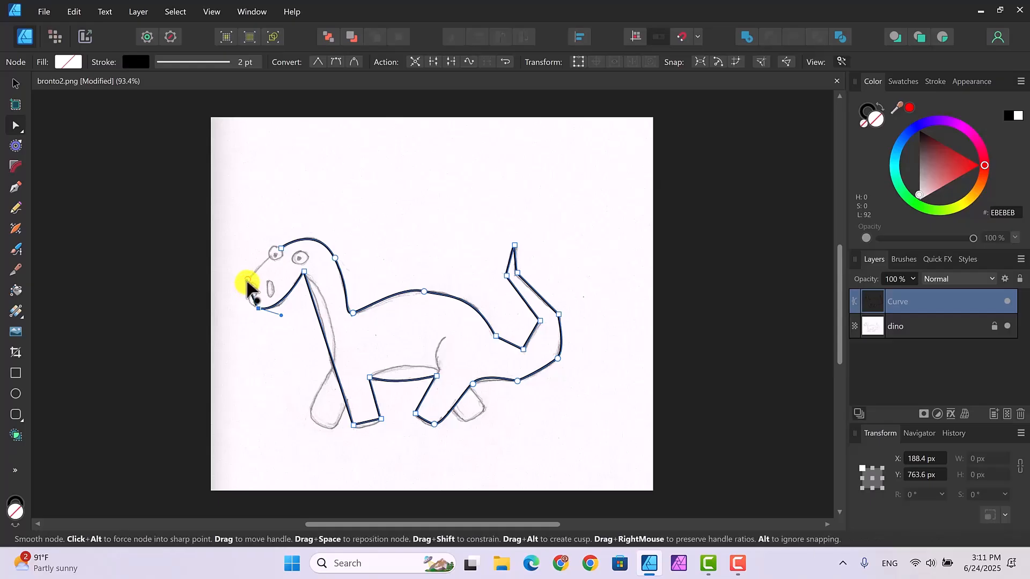
left_click_drag(244, 289, 247, 282)
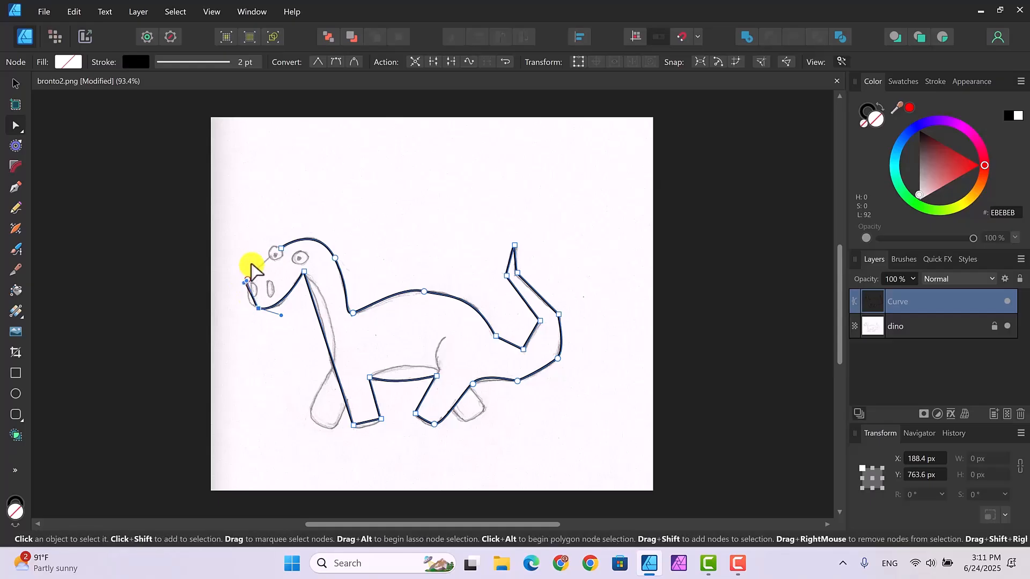
- Continue the path with the Pen tool from the snout in a straight line up to the far eye
left_click(16, 187)
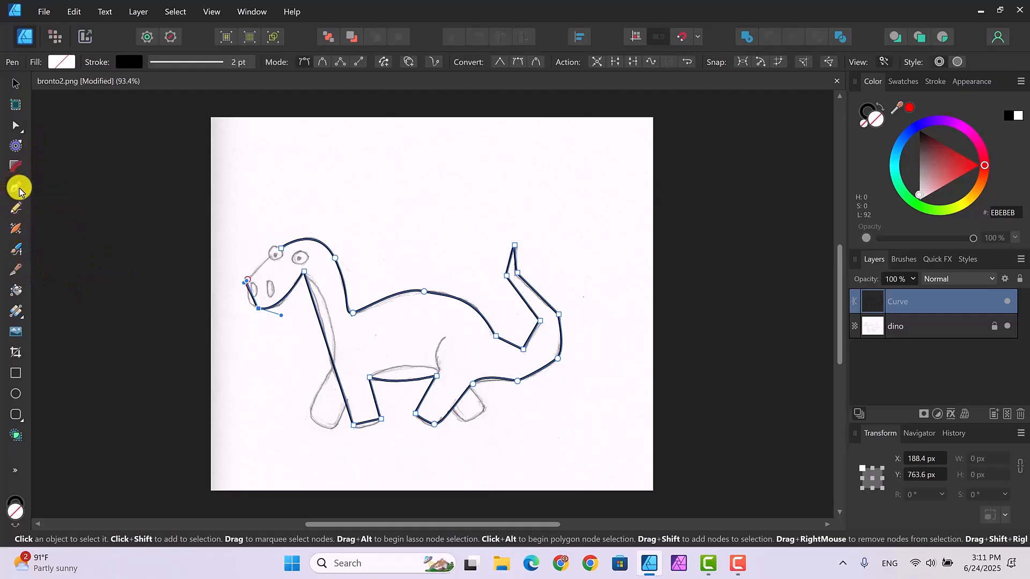
left_click(270, 257)
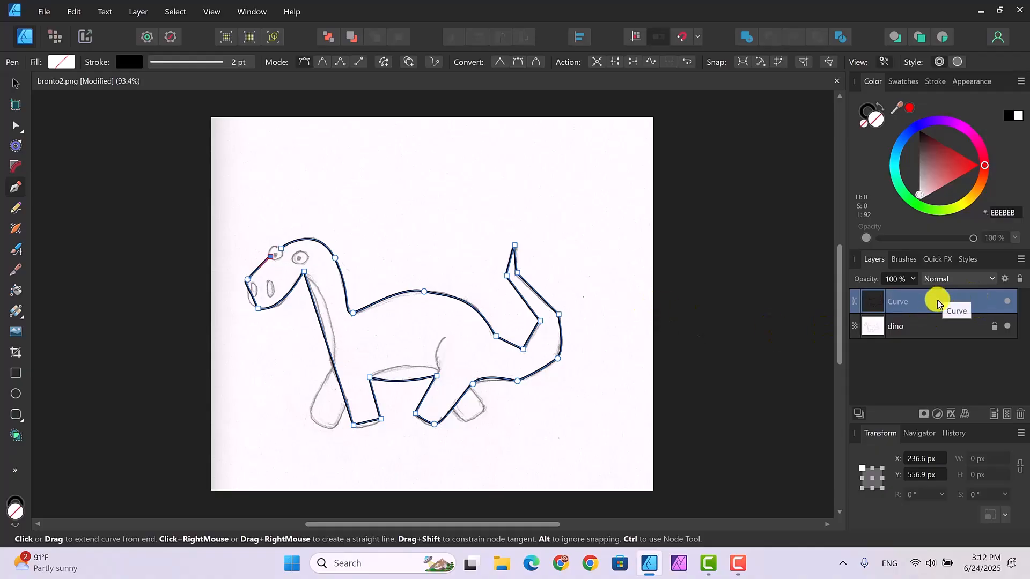
- Add nodes on the chin segment and the soles of the near front and hind feet, bending the segments outward to follow the sketch
left_click(14, 127)
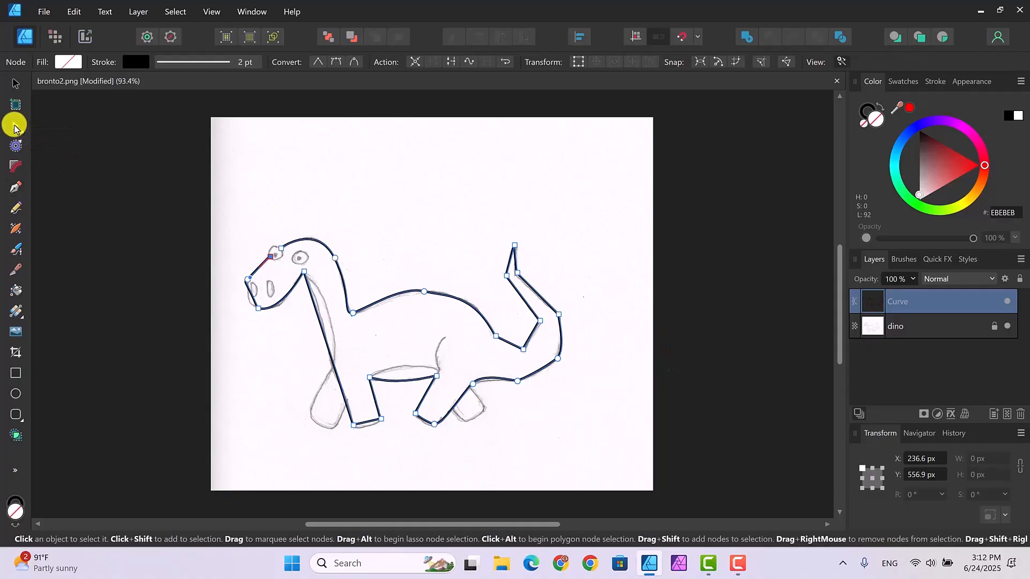
left_click(250, 304)
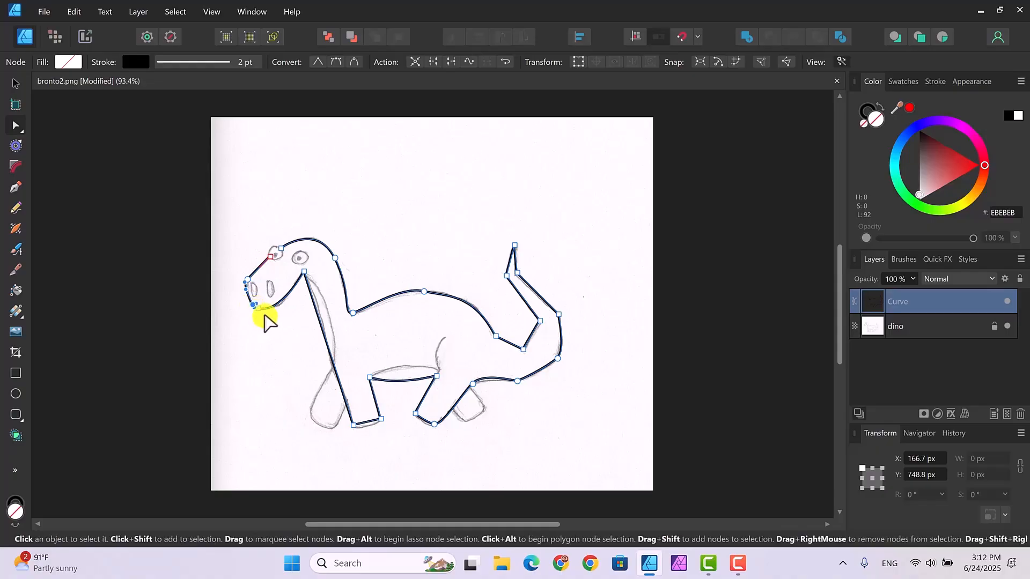
left_click(366, 419)
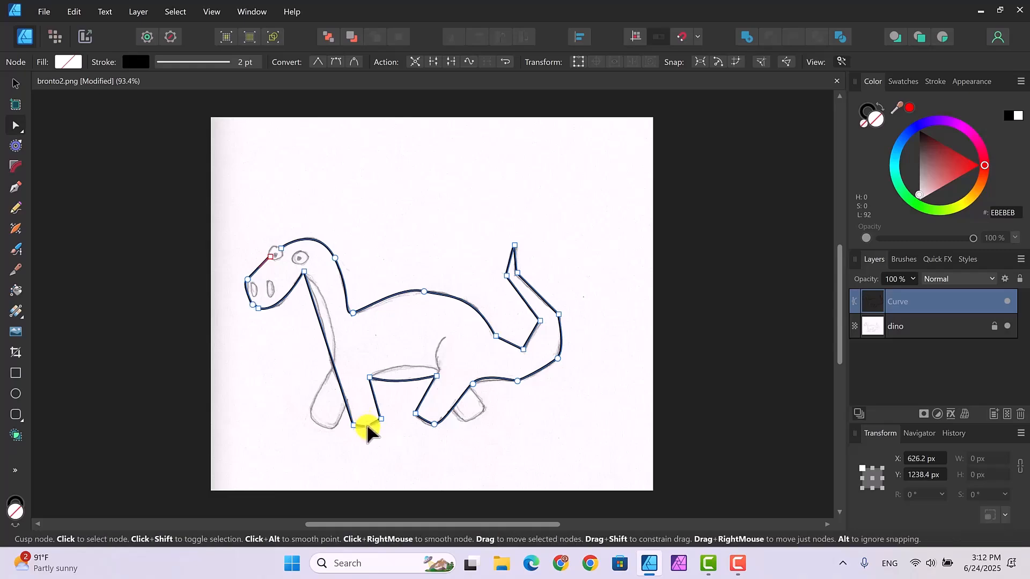
left_click(424, 425)
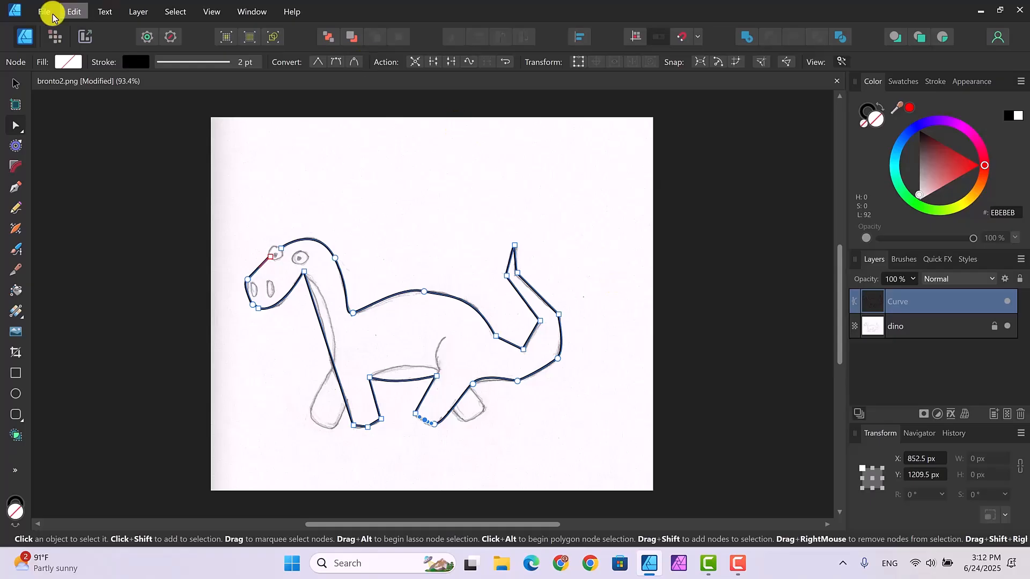
- Draw an ellipse about 62 × 60 px above the dino layer over the near eye and place a duplicate over the far eye
left_click(14, 85)
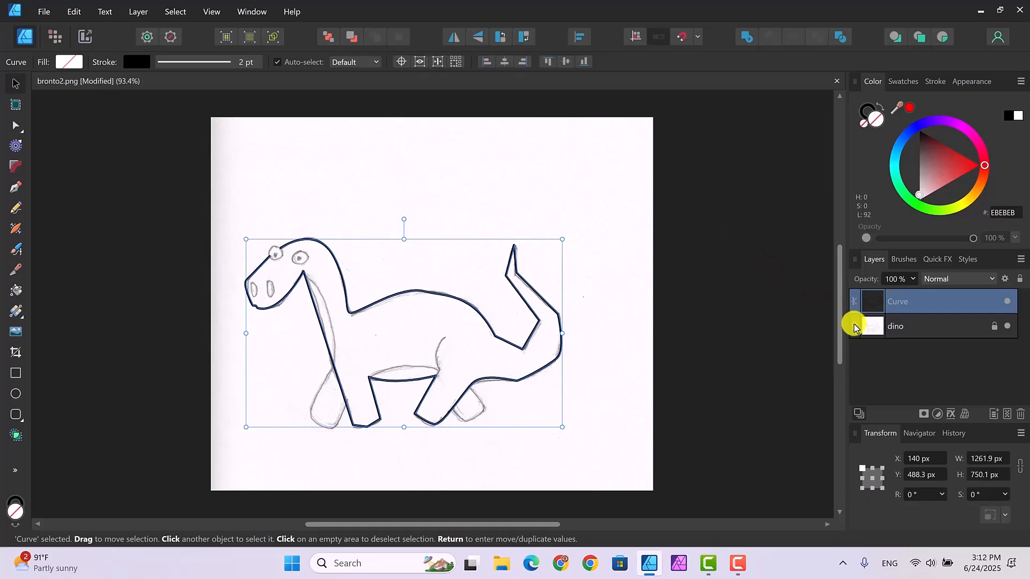
left_click(935, 326)
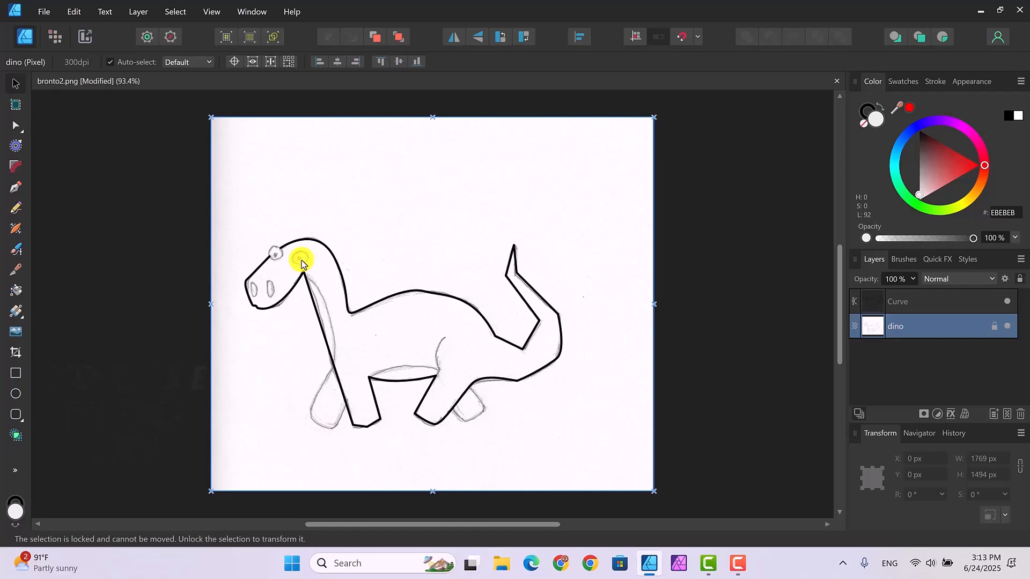
left_click(15, 395)
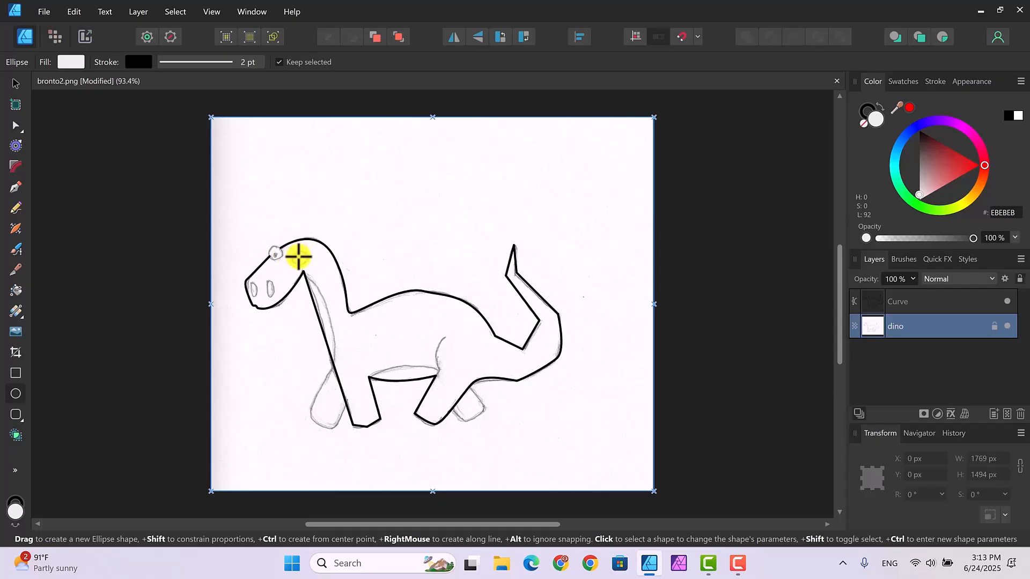
left_click_drag(298, 259, 315, 269)
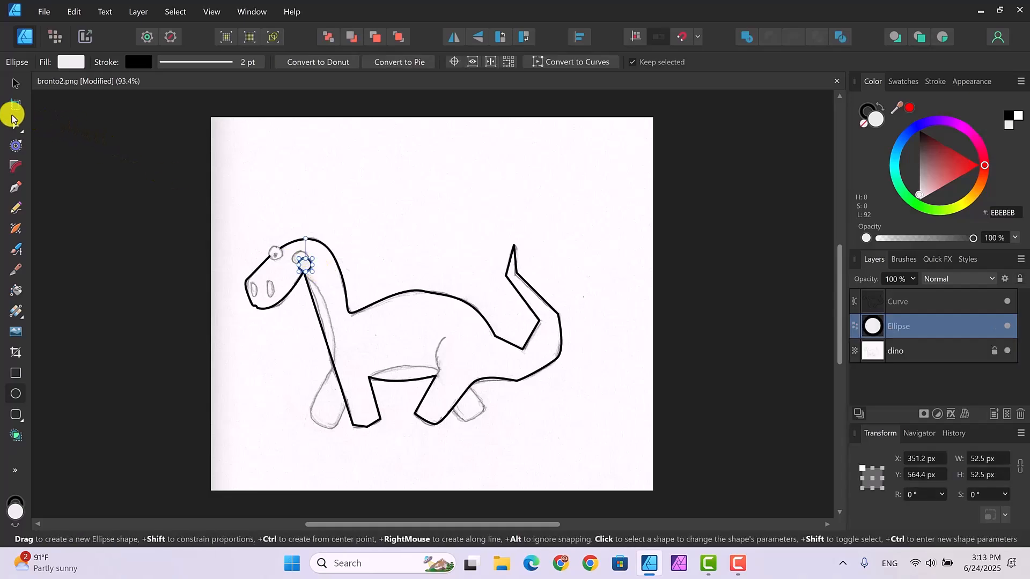
left_click(14, 86)
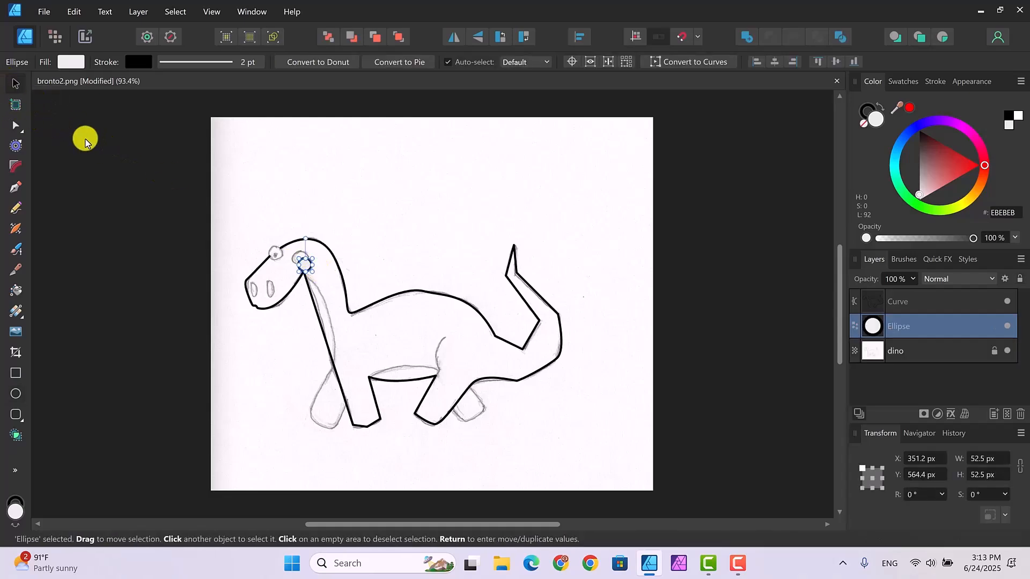
left_click_drag(307, 268, 299, 261)
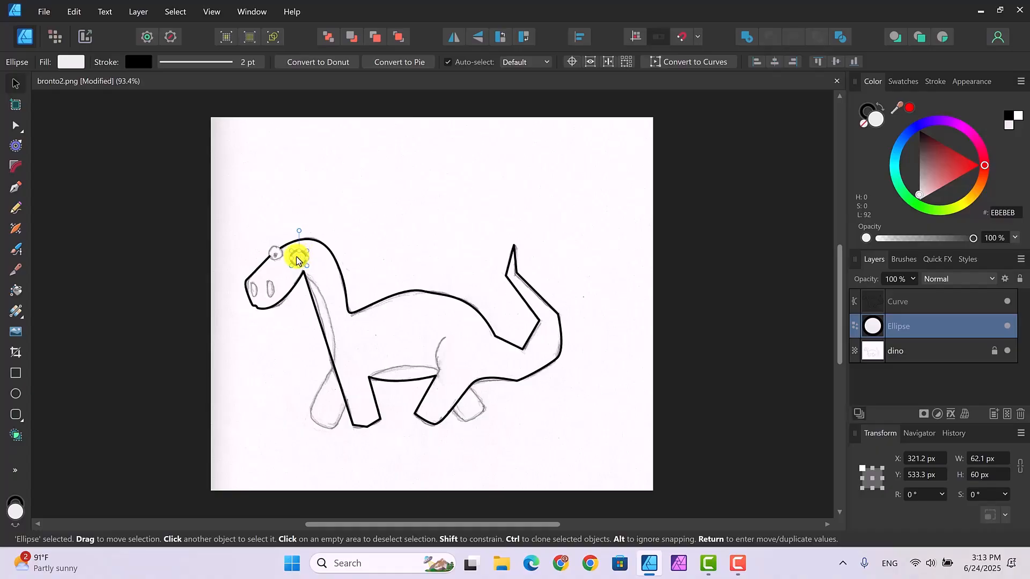
left_click_drag(297, 260, 272, 249)
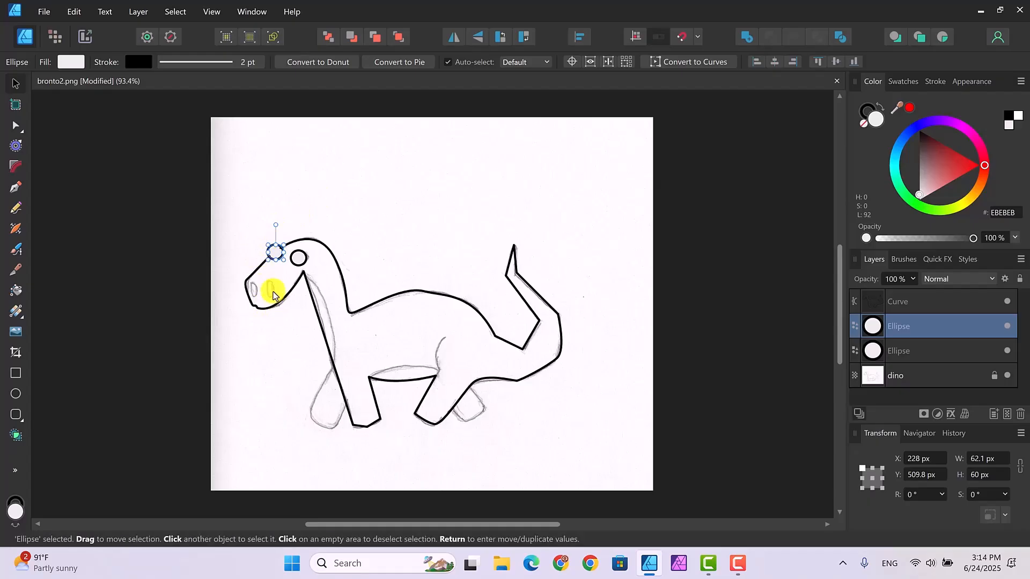
- Draw a narrow ellipse about 25 × 69 px over the nostril nearest the jaw and fill it with black
left_click(15, 395)
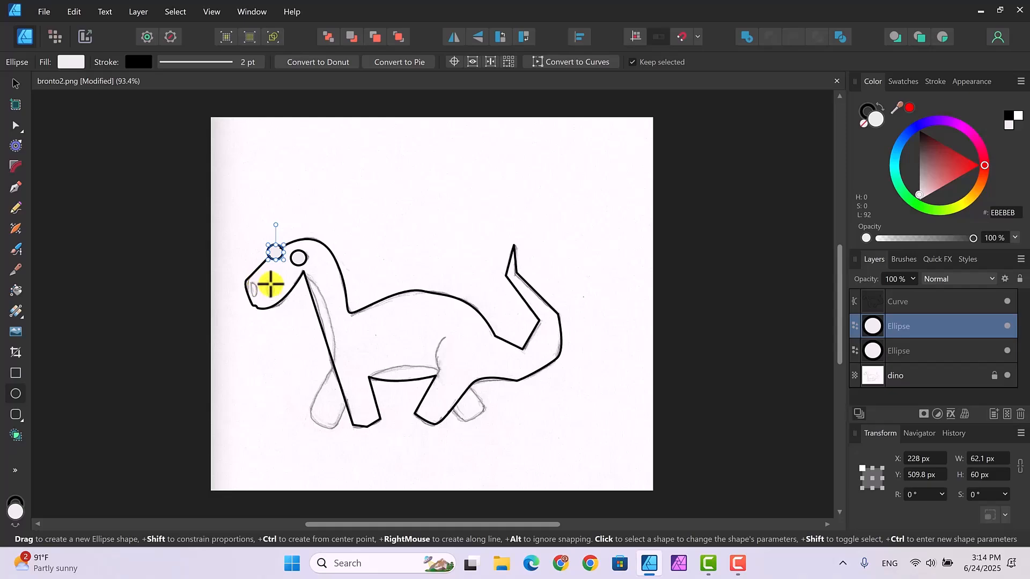
left_click_drag(269, 281, 275, 298)
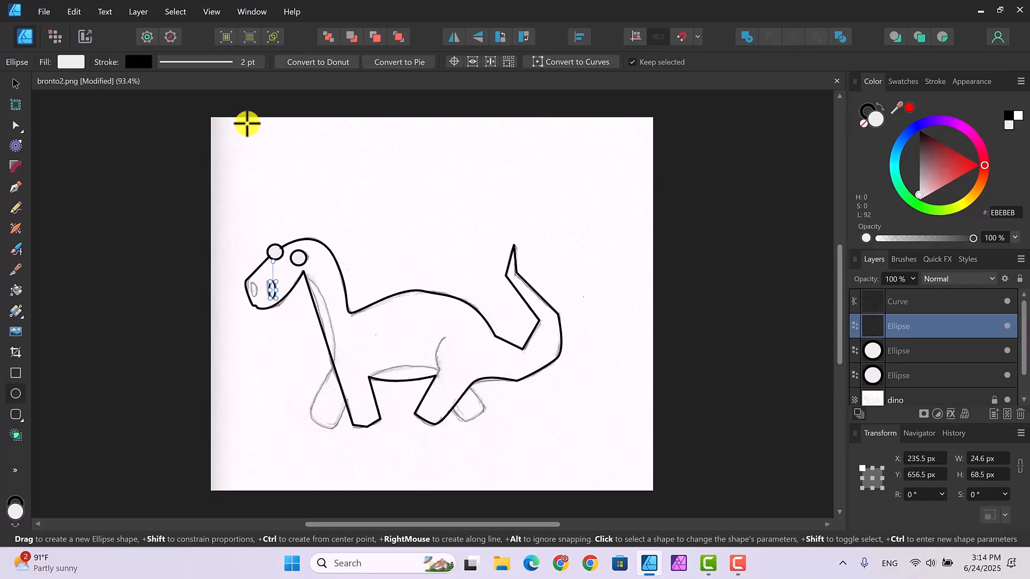
left_click(63, 56)
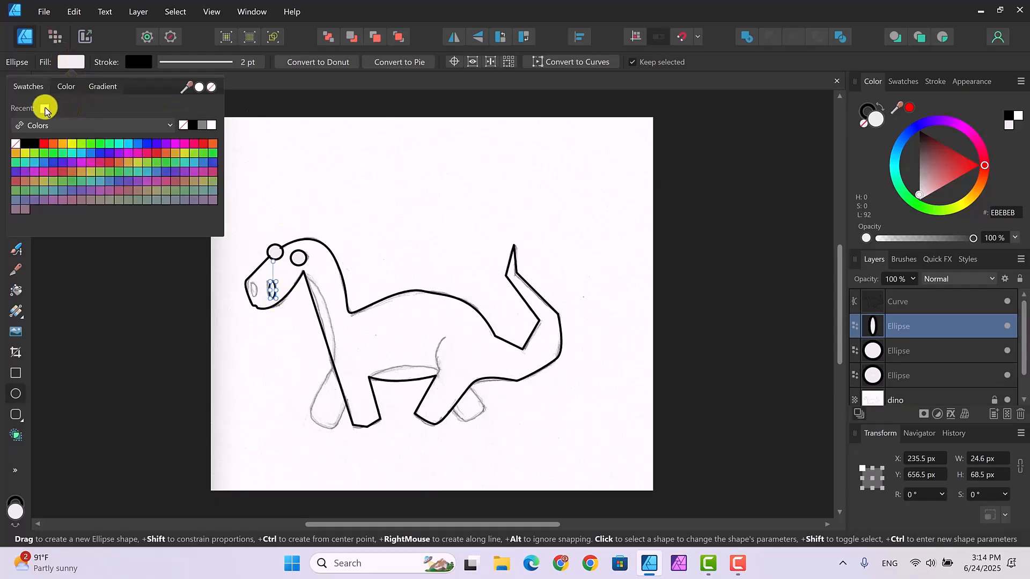
left_click(192, 126)
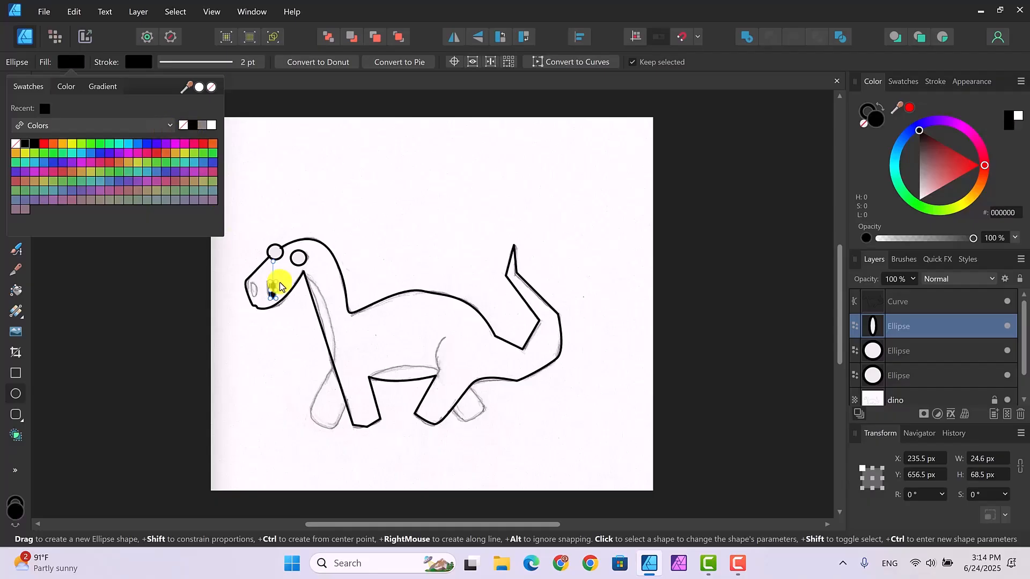
left_click(302, 107)
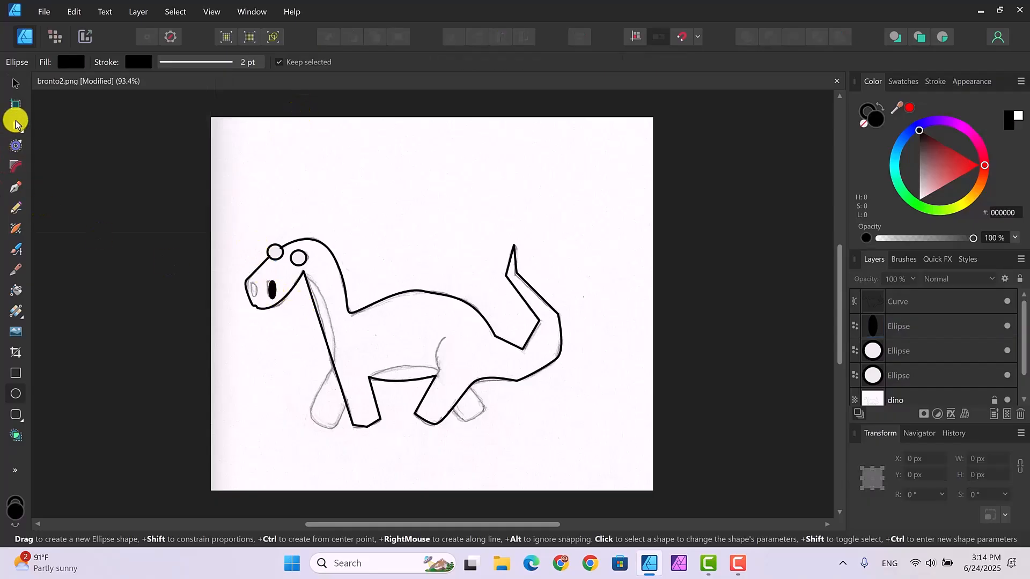
- Duplicate the black nostril ellipse and place the copy over the other nostril near the tip of the snout
left_click(15, 83)
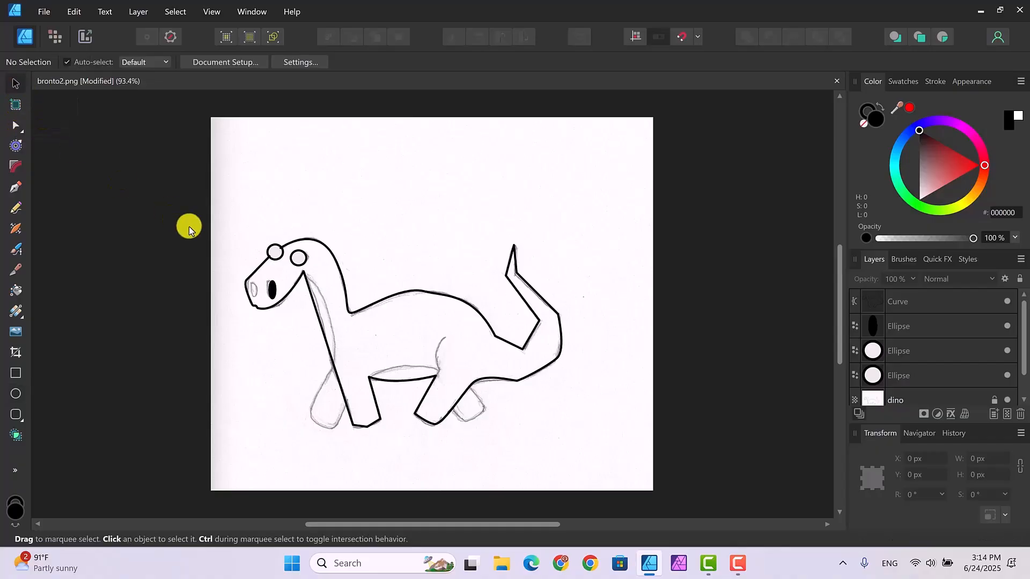
left_click(272, 292)
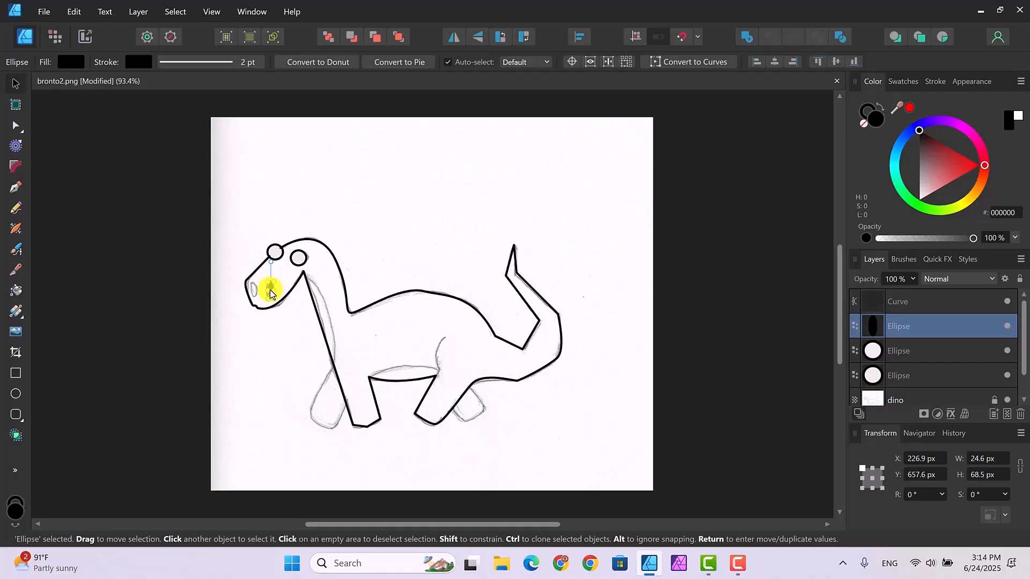
left_click_drag(271, 291, 255, 294)
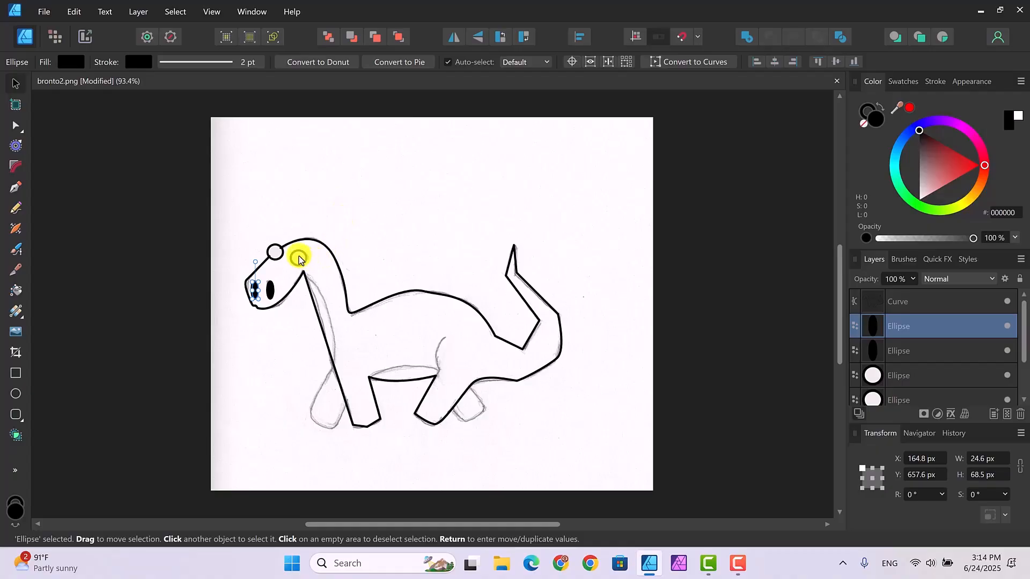
- Draw a small black pupil ellipse about 11 × 18 px in the centre of the near eye
left_click(17, 393)
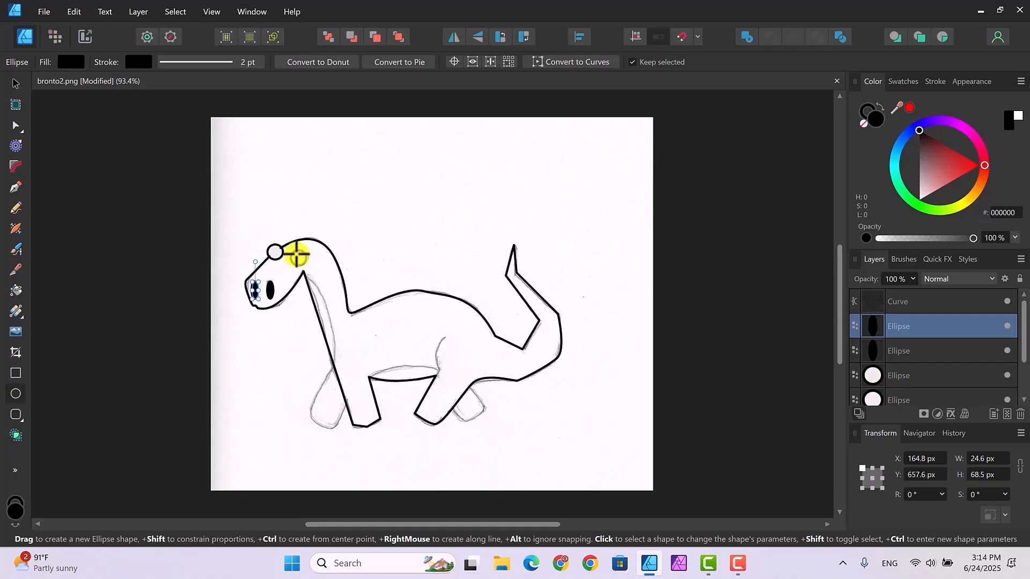
left_click_drag(297, 256, 299, 259)
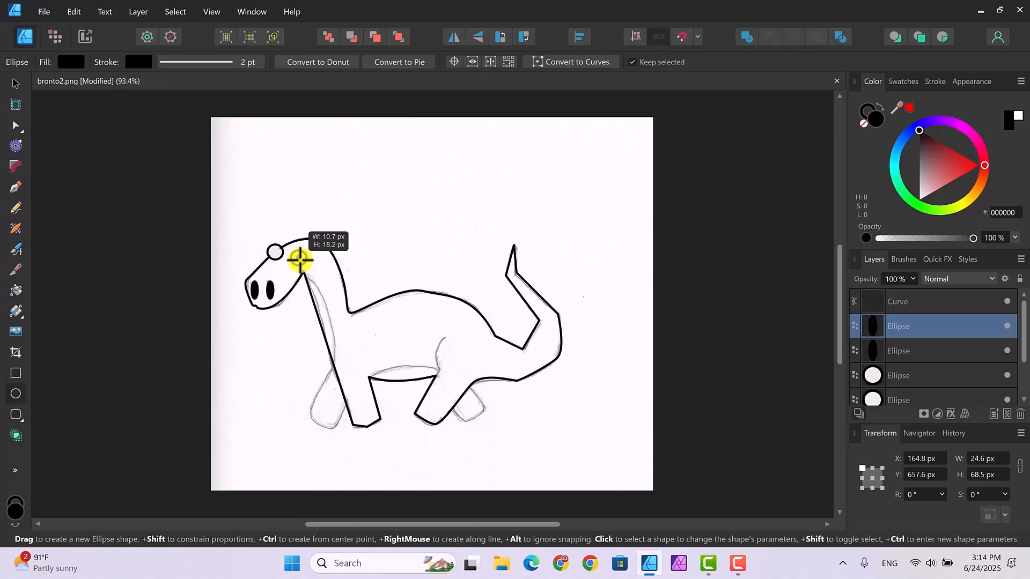
left_click_drag(300, 261, 299, 261)
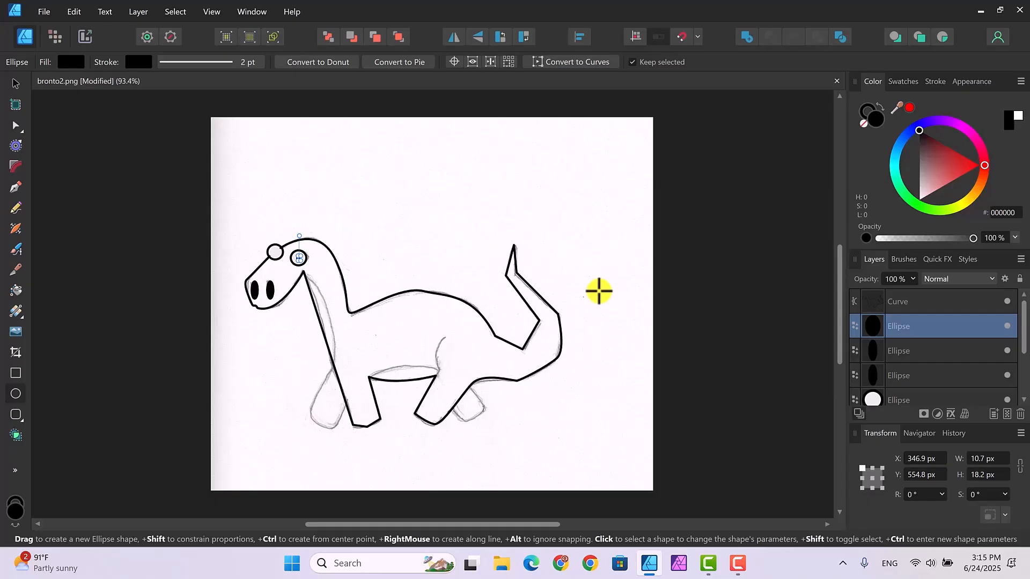
- Duplicate the near eye's pupil into the centre of the far eye and deselect it
key("ctrl+plus")
key("ctrl+plus")
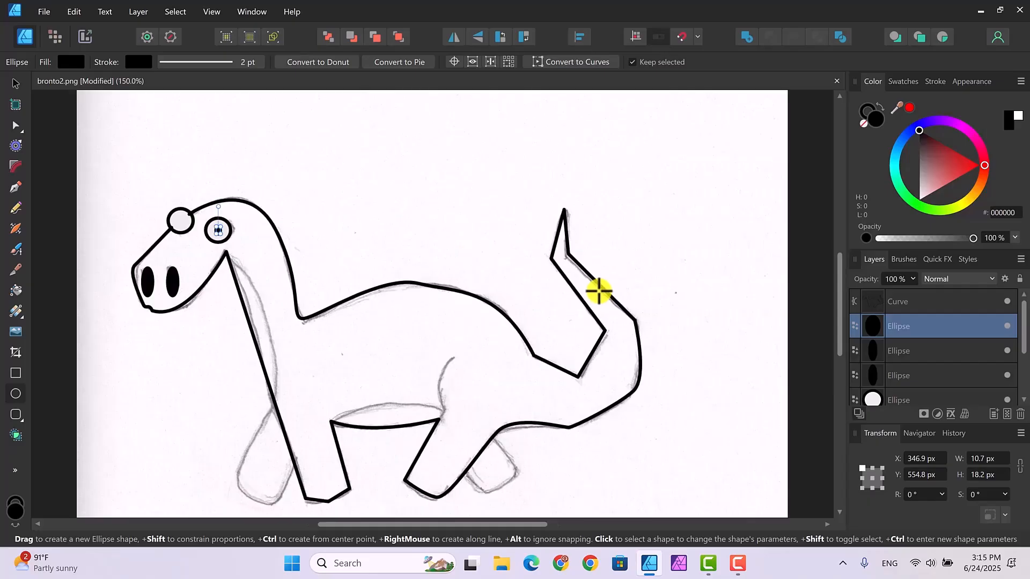
left_click(14, 85)
left_click(218, 232)
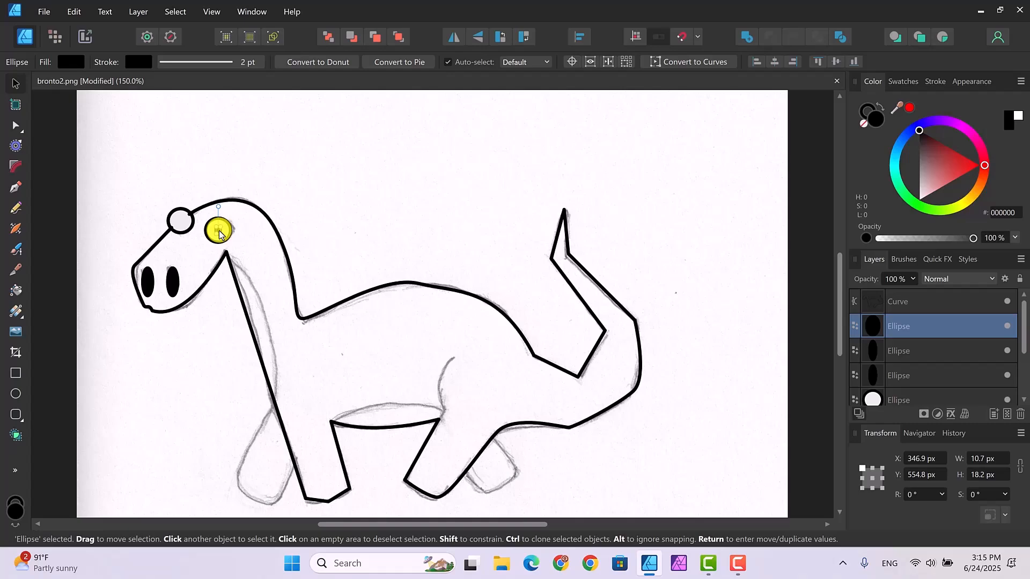
left_click_drag(220, 234, 181, 224)
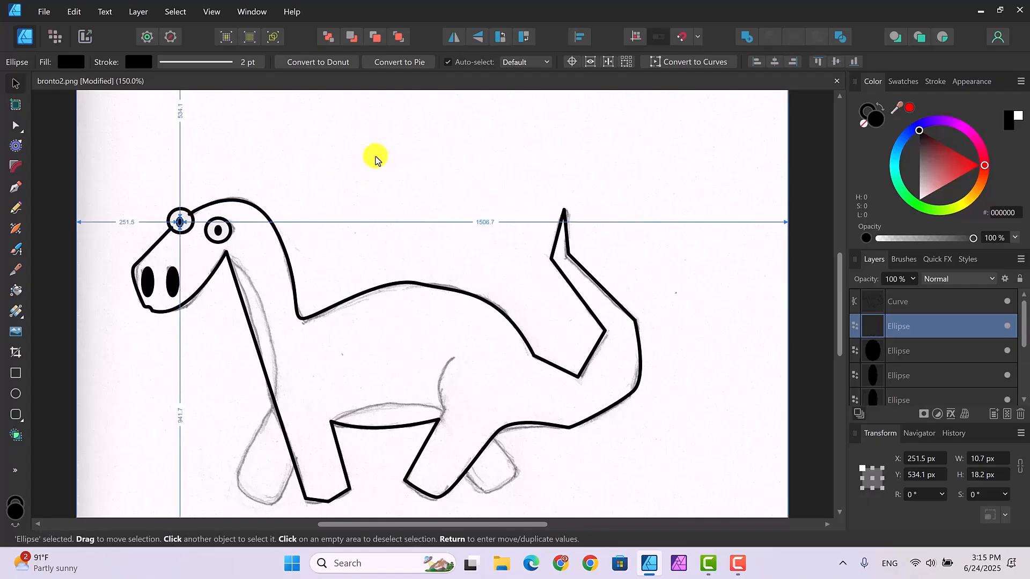
left_click(370, 156)
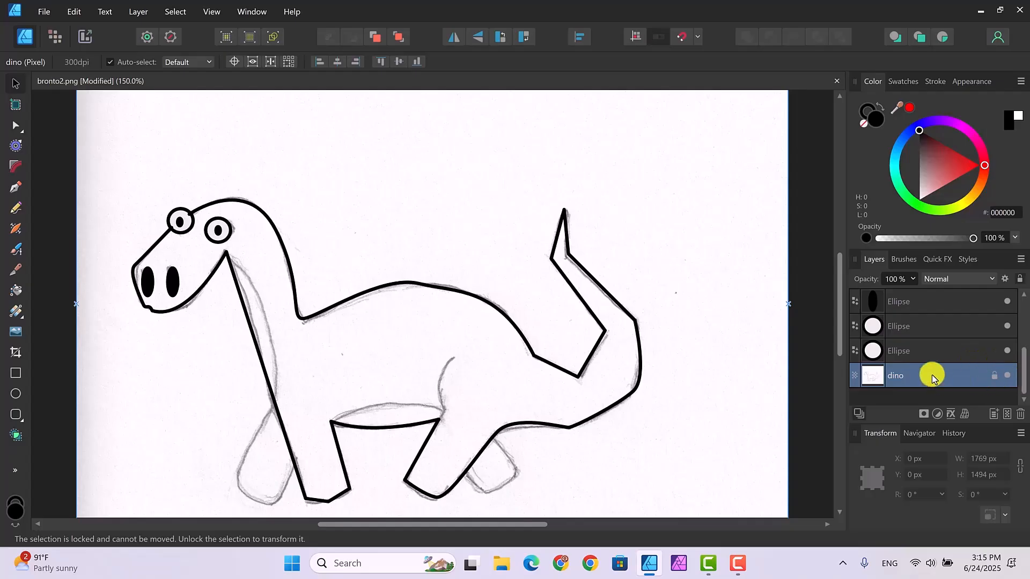
- Show the colour swatches and choose a muted green as the fill colour
left_click(16, 127)
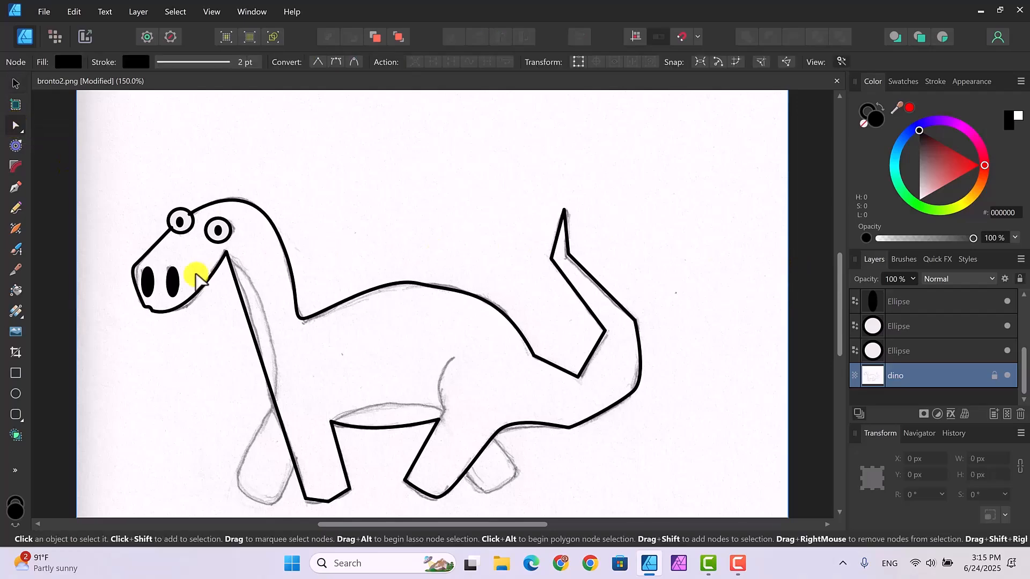
left_click(906, 85)
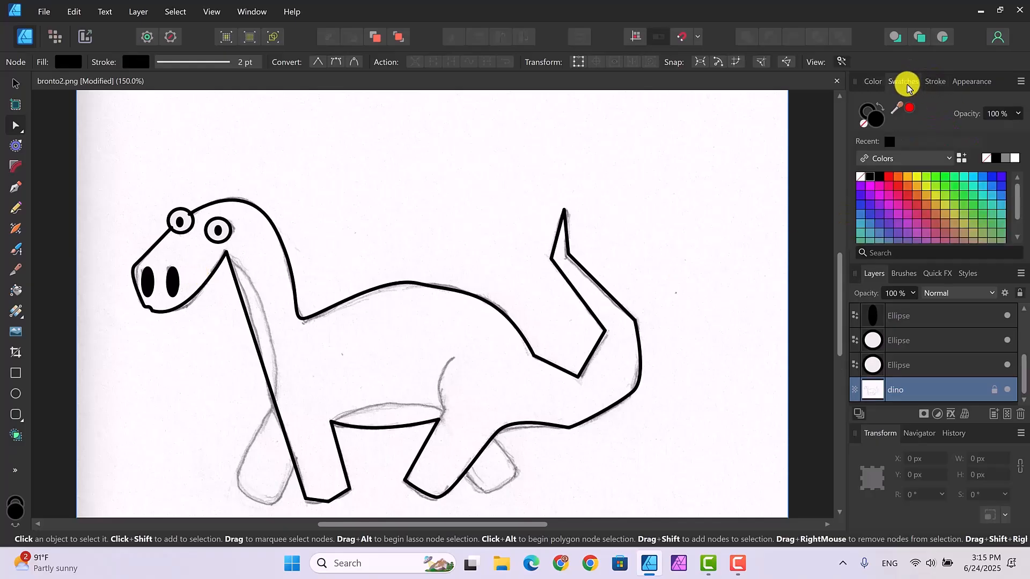
left_click(981, 231)
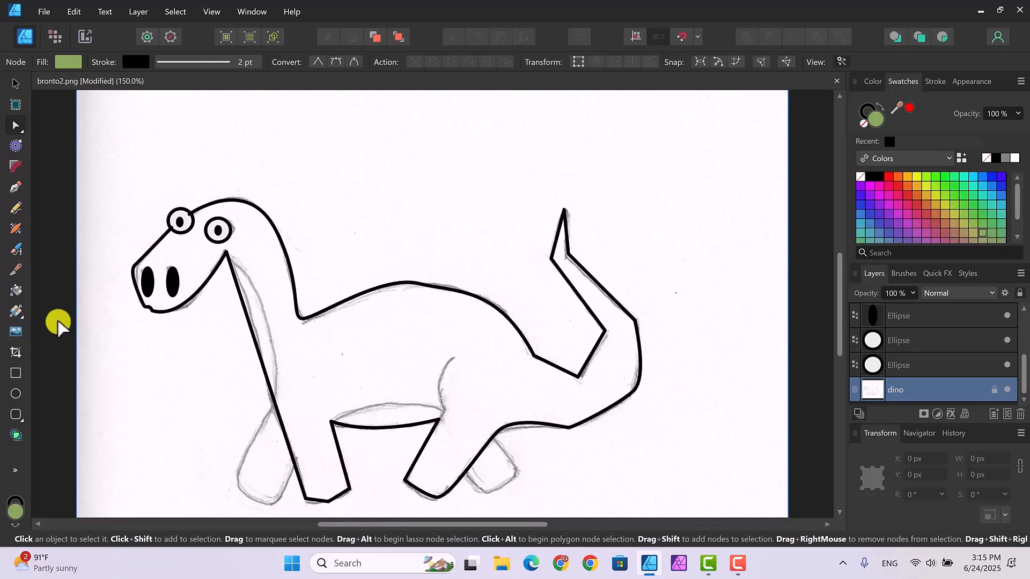
left_click(15, 291)
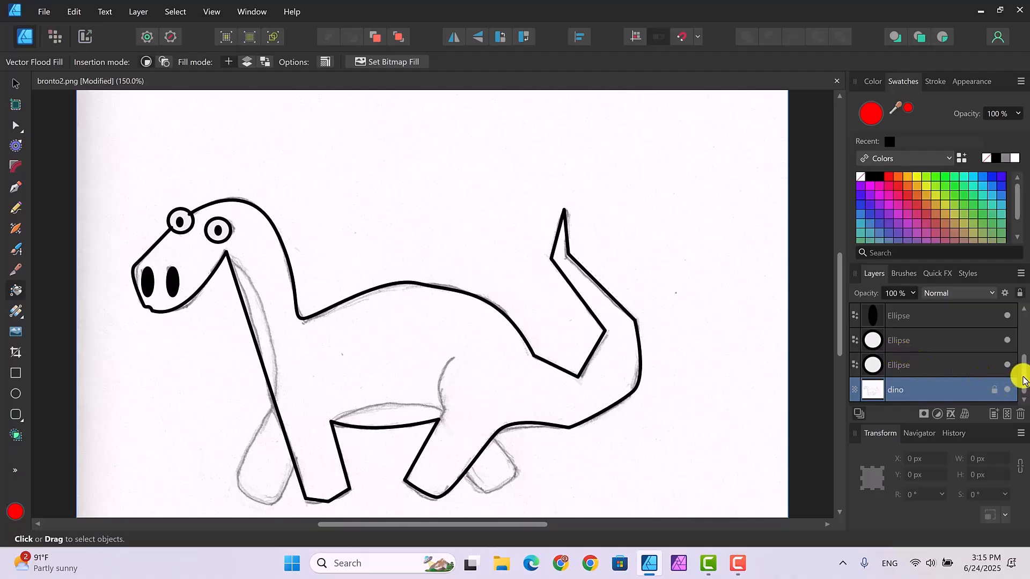
scroll(1018, 367, "up", 2)
scroll(1021, 365, "down", 2)
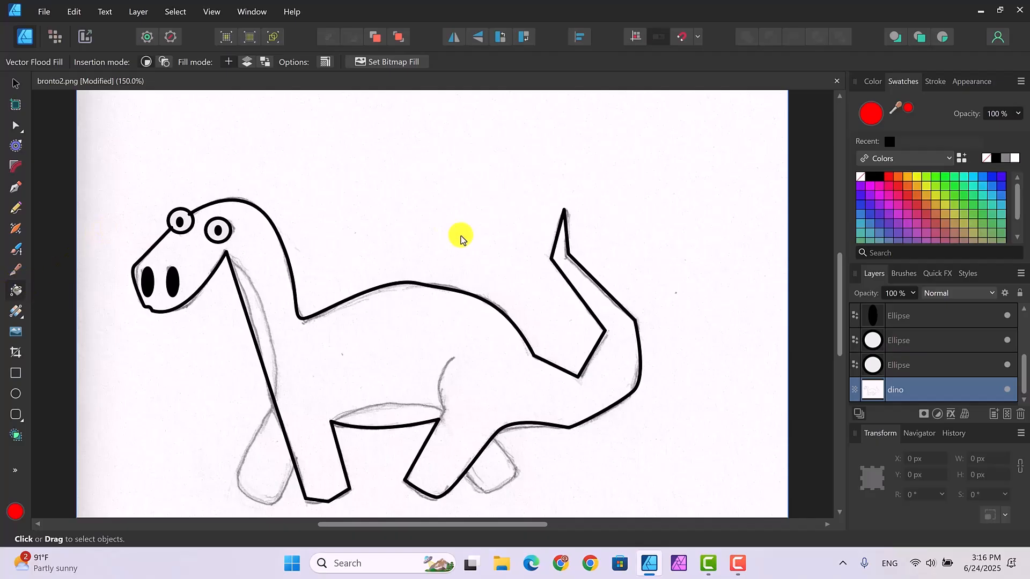
- Select the dinosaur's body outline curve and fill it with a medium green swatch
left_click(14, 126)
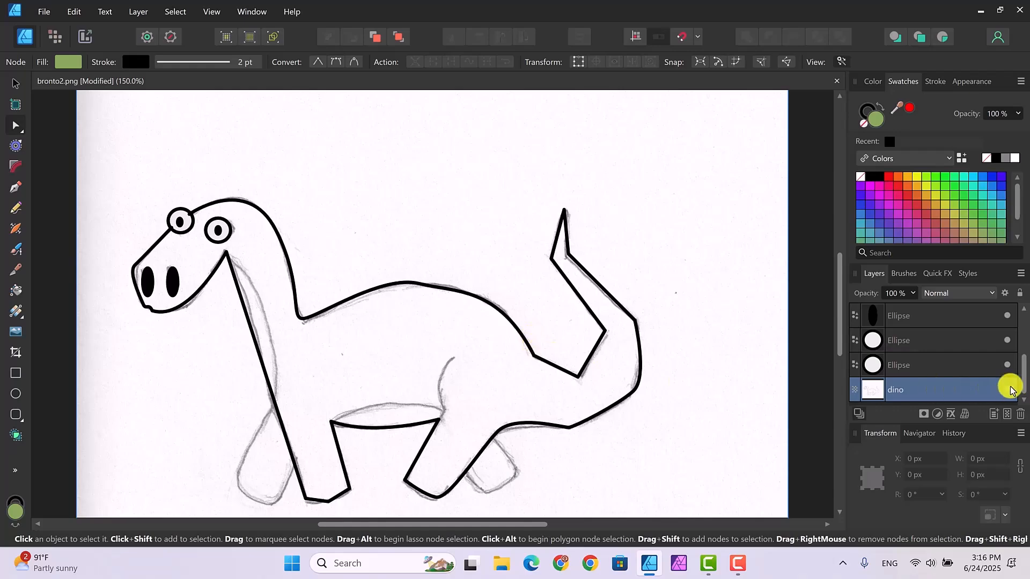
scroll(1024, 378, "up", 1)
left_click_drag(1024, 378, 1020, 338)
left_click(936, 317)
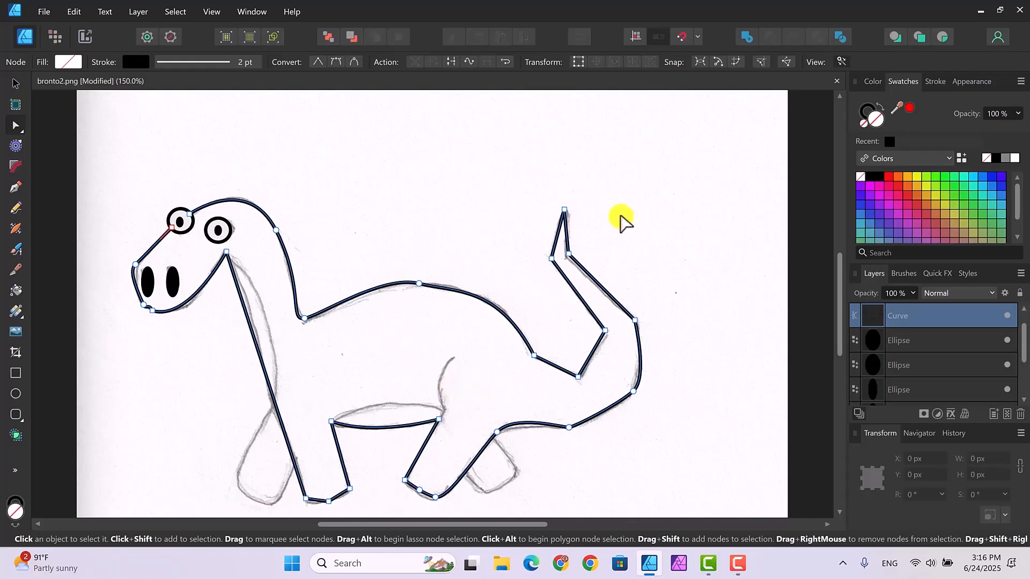
left_click(983, 222)
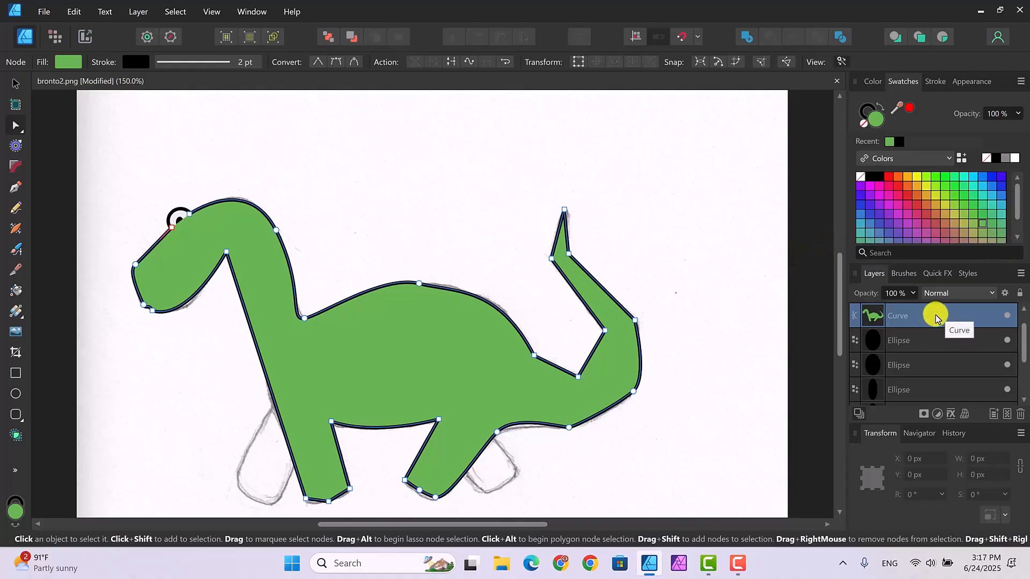
- Move the green body curve below all the eye and nostril ellipses, directly above the dino layer, and deselect it
left_click_drag(936, 314, 938, 396)
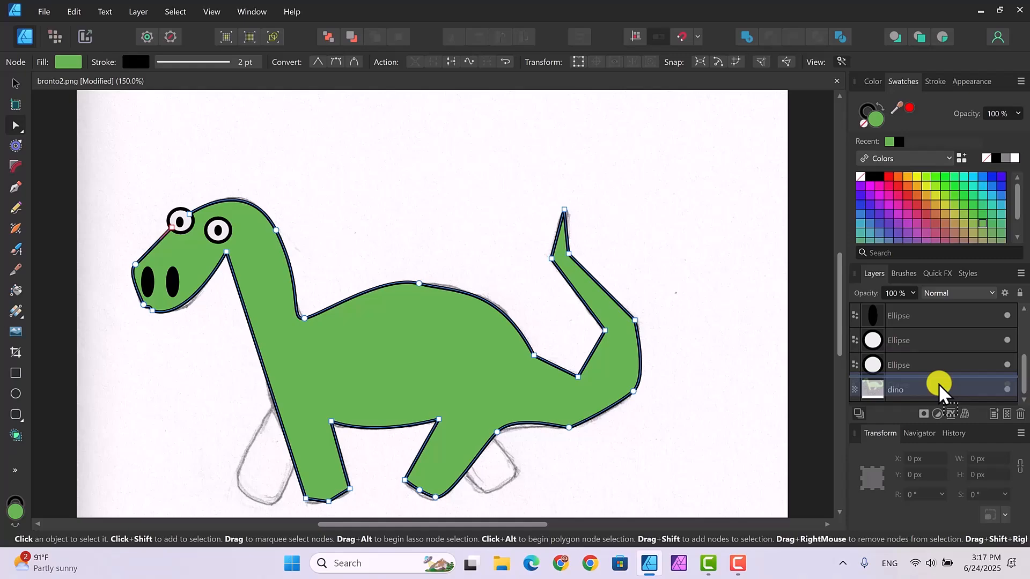
left_click_drag(939, 384, 938, 384)
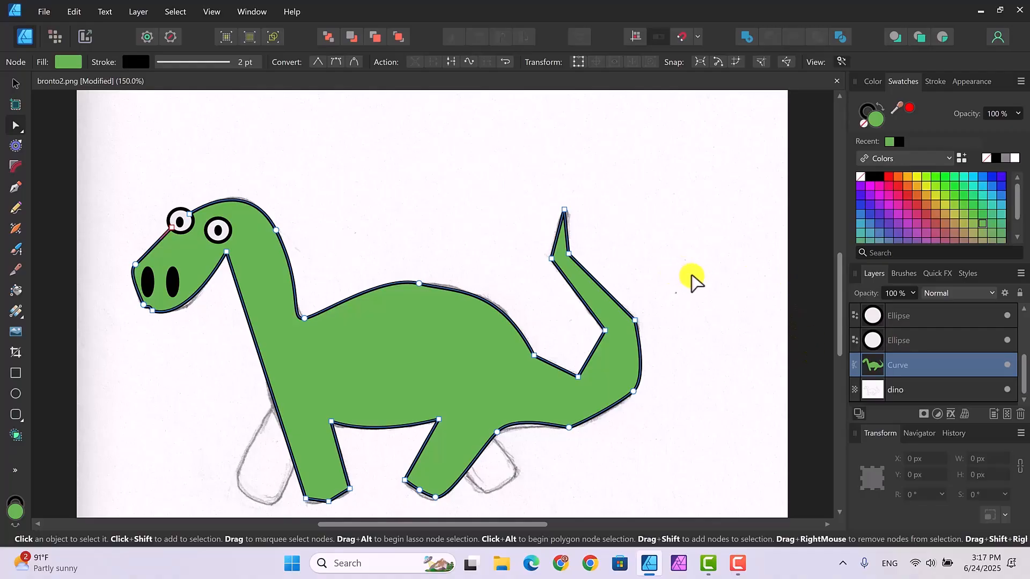
left_click_drag(839, 333, 840, 346)
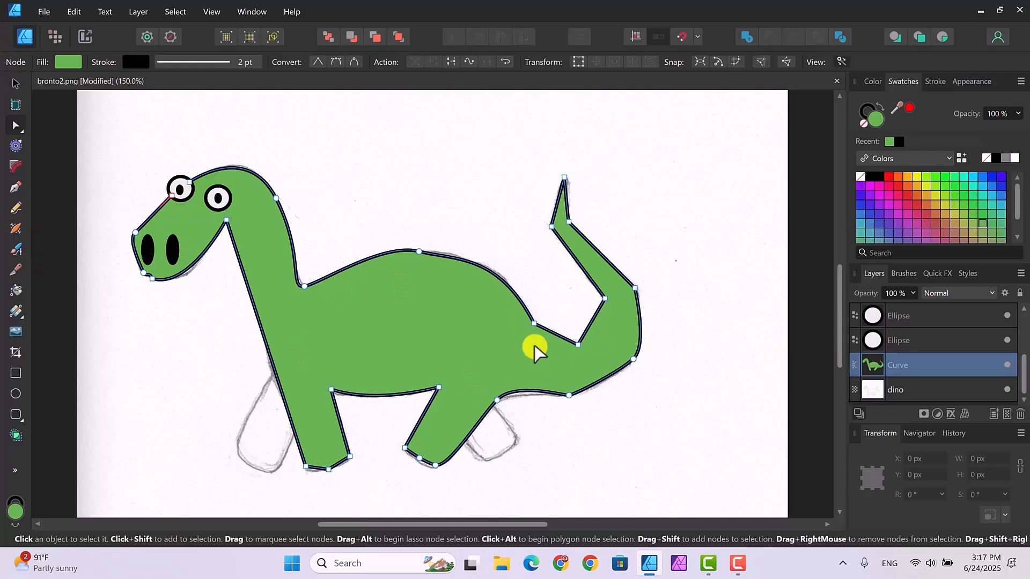
left_click(661, 428)
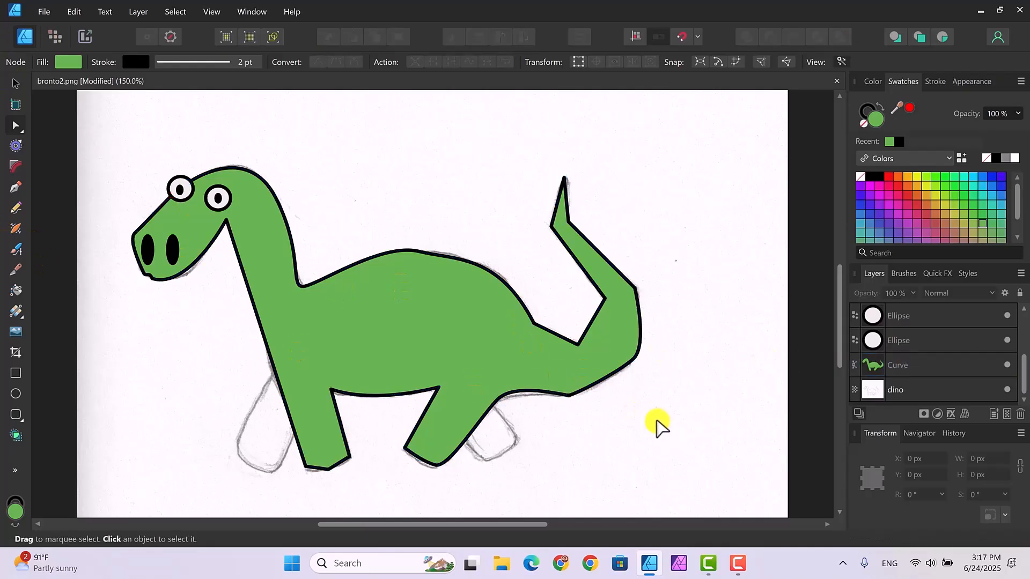
- Trace the visible part of the far hind foot with straight Pen tool segments, starting and ending at the near hind leg
left_click(15, 188)
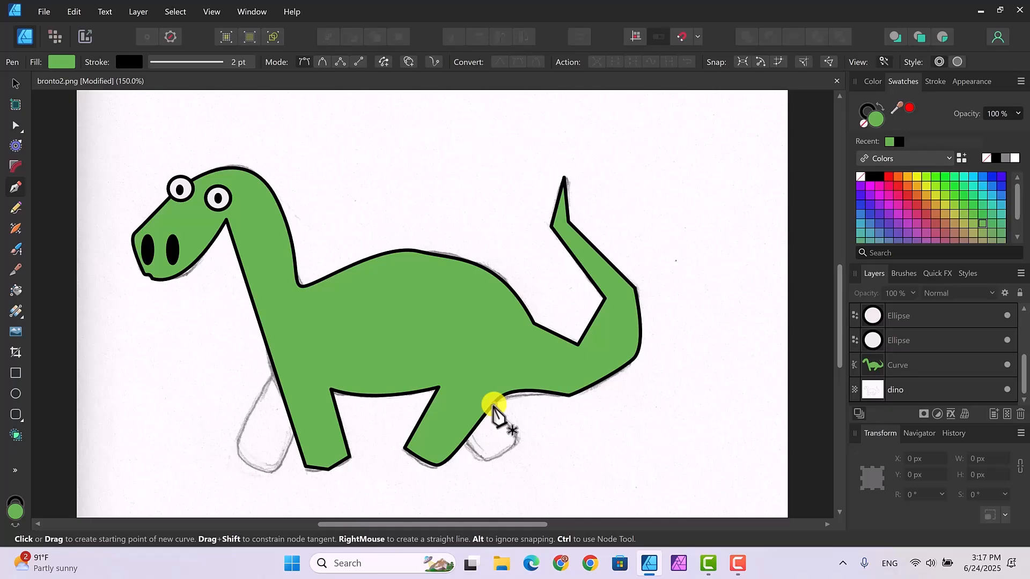
left_click(494, 405)
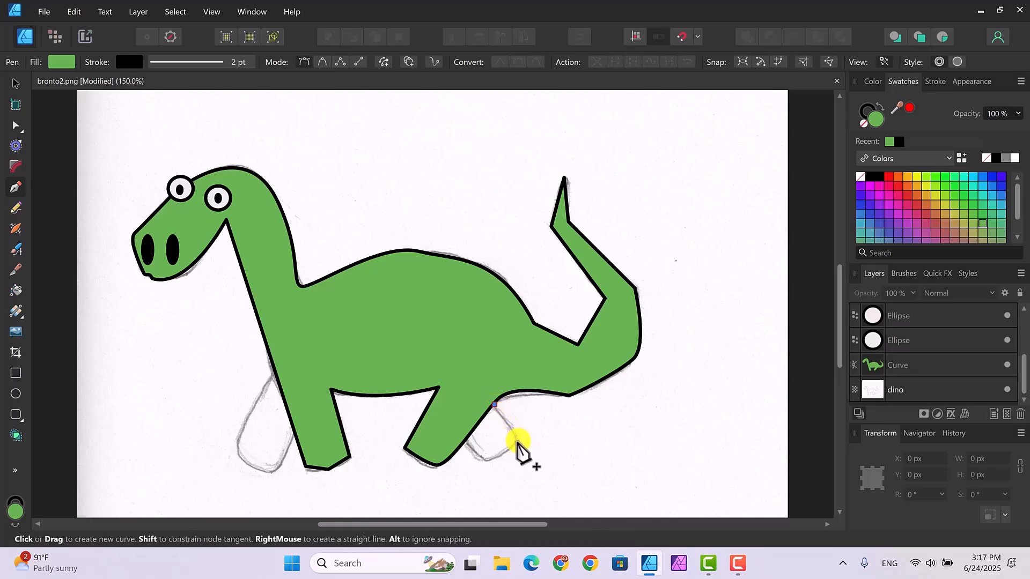
left_click(517, 443)
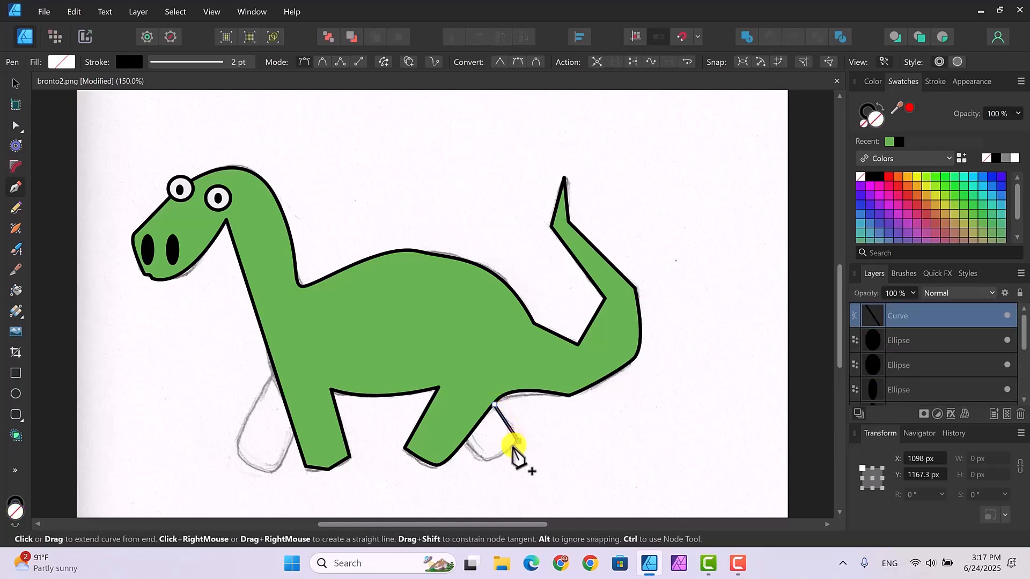
left_click(486, 461)
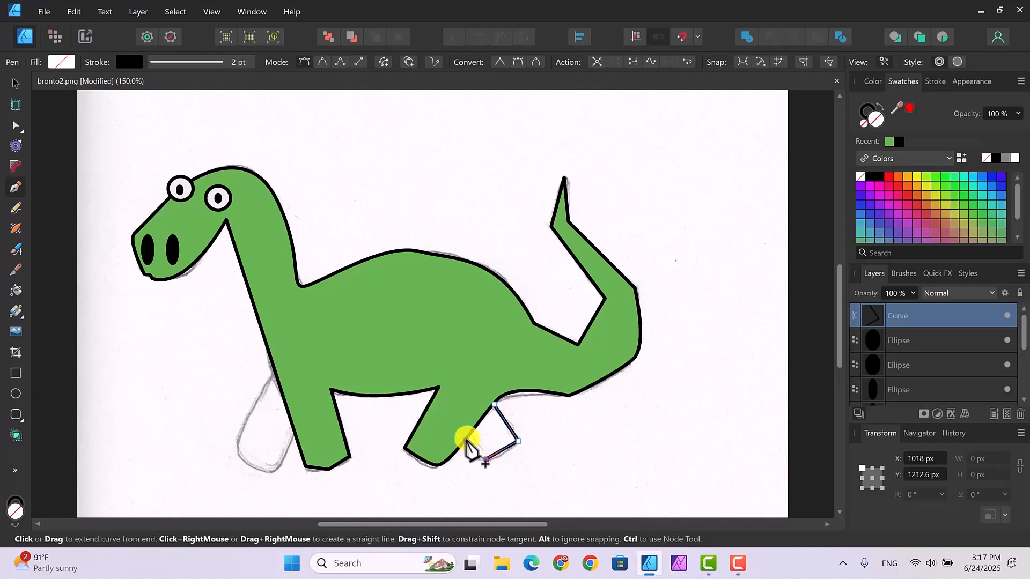
left_click(468, 442)
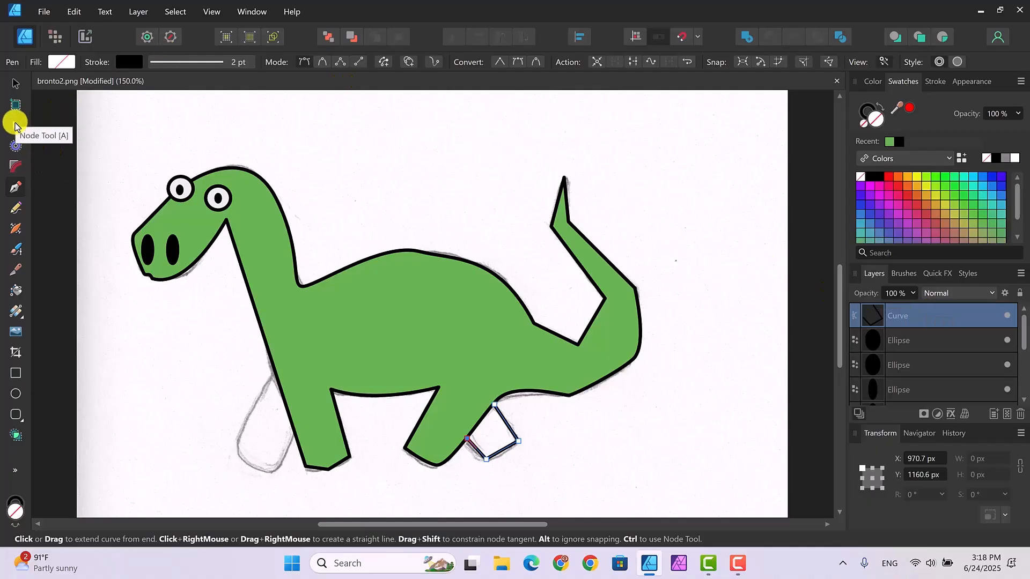
- Fill the far hind foot shape with a greyish olive green swatch and deselect it
left_click(15, 125)
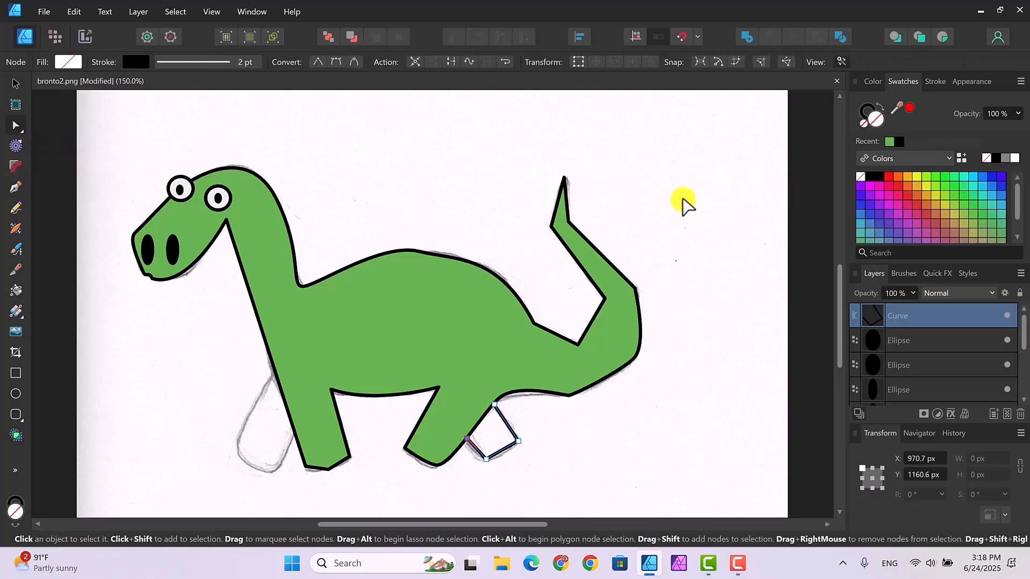
left_click(992, 240)
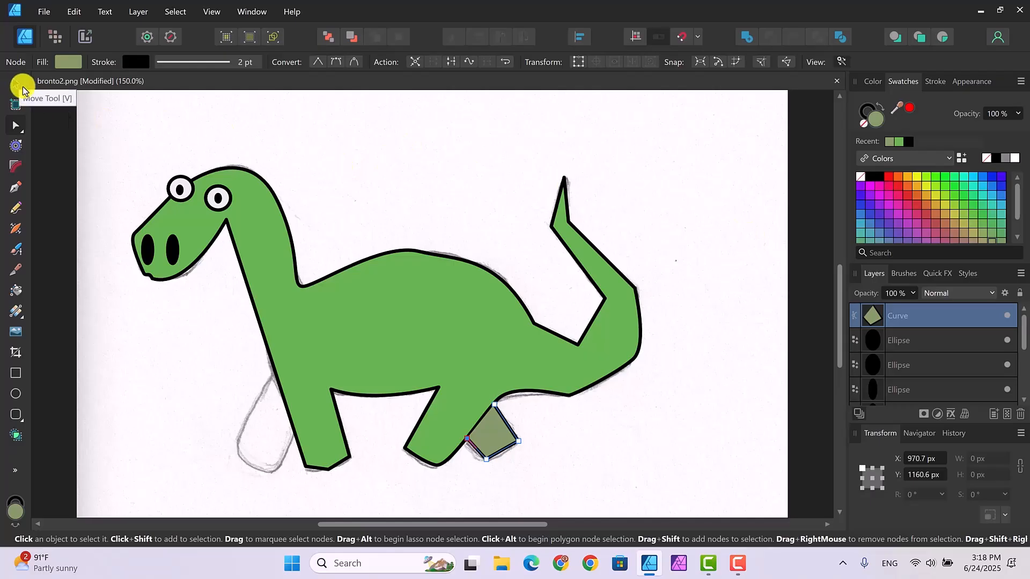
left_click(338, 176)
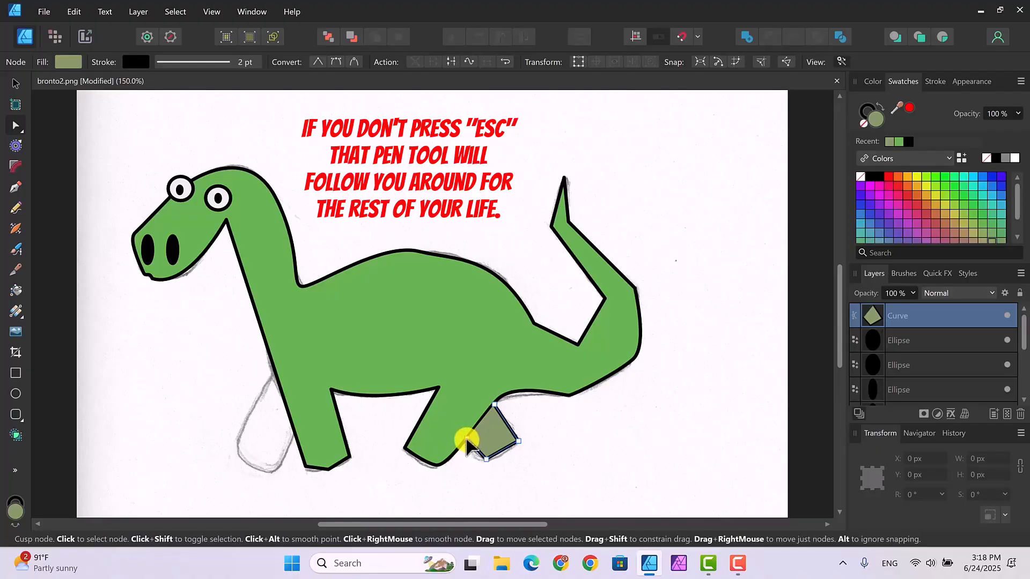
left_click(16, 84)
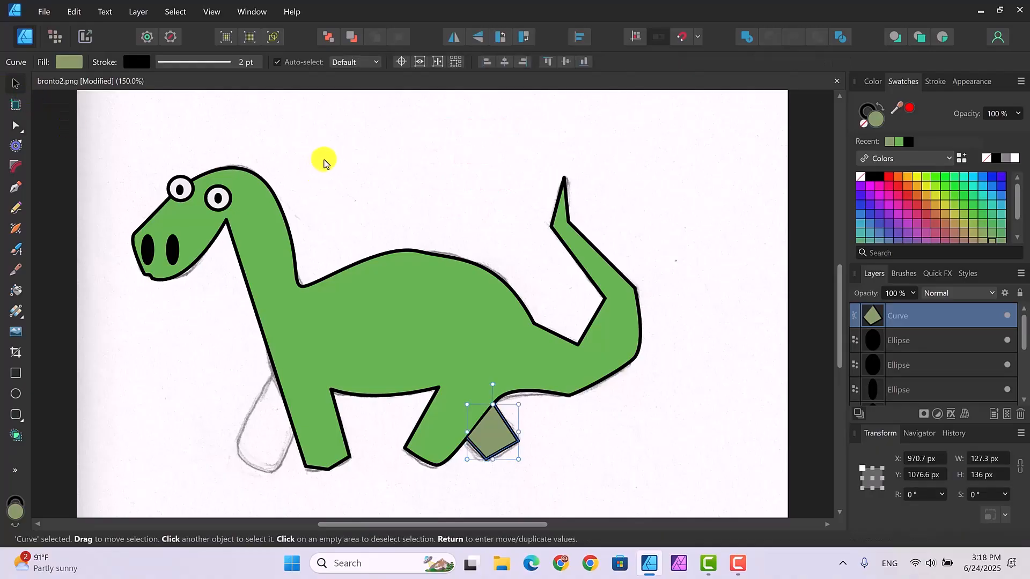
left_click(351, 189)
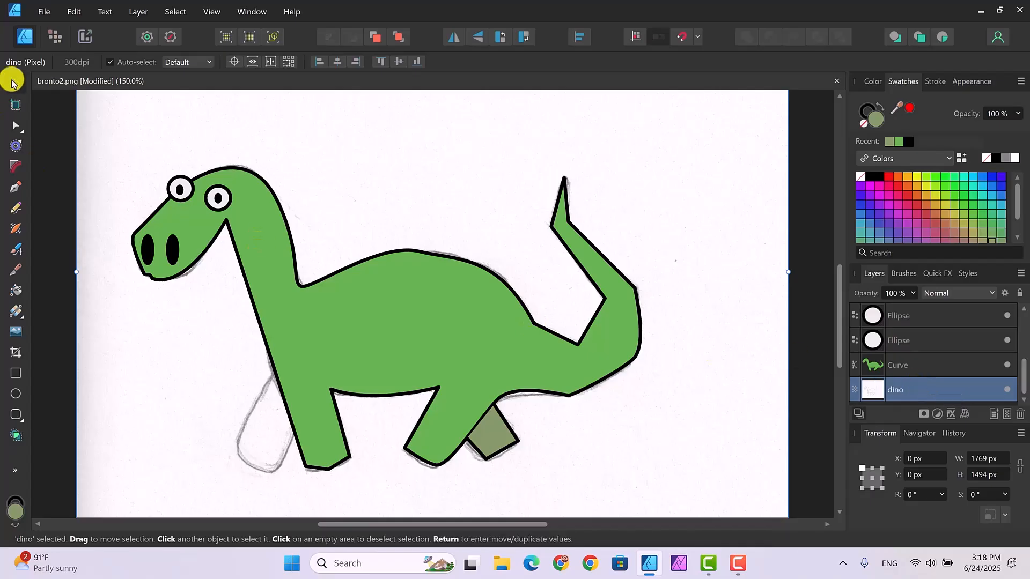
- Trace the visible part of the far front leg with the Pen tool, starting and ending at the near front leg
left_click(16, 190)
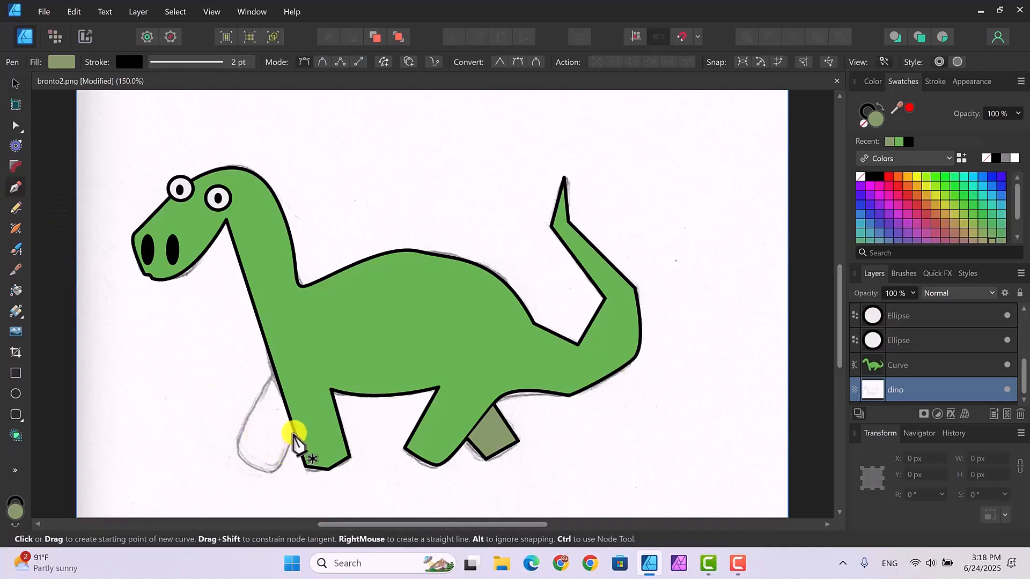
left_click(295, 433)
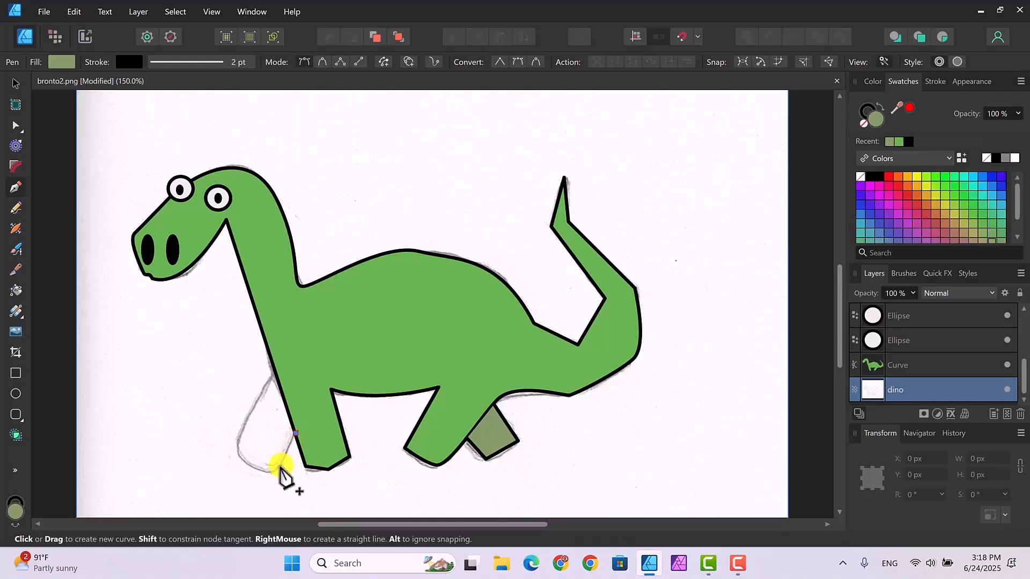
left_click_drag(271, 472, 237, 432)
left_click(238, 446)
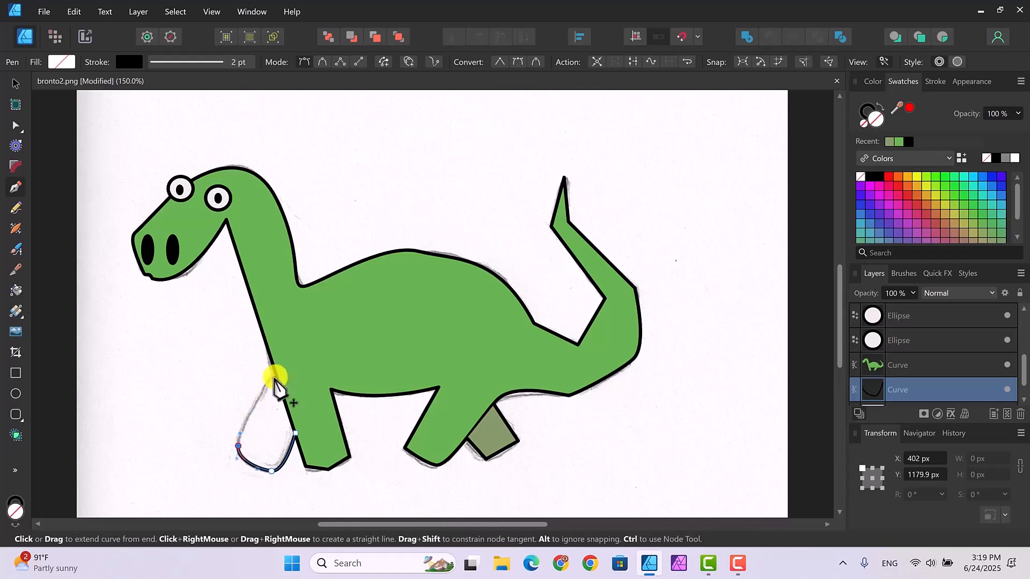
left_click(275, 376)
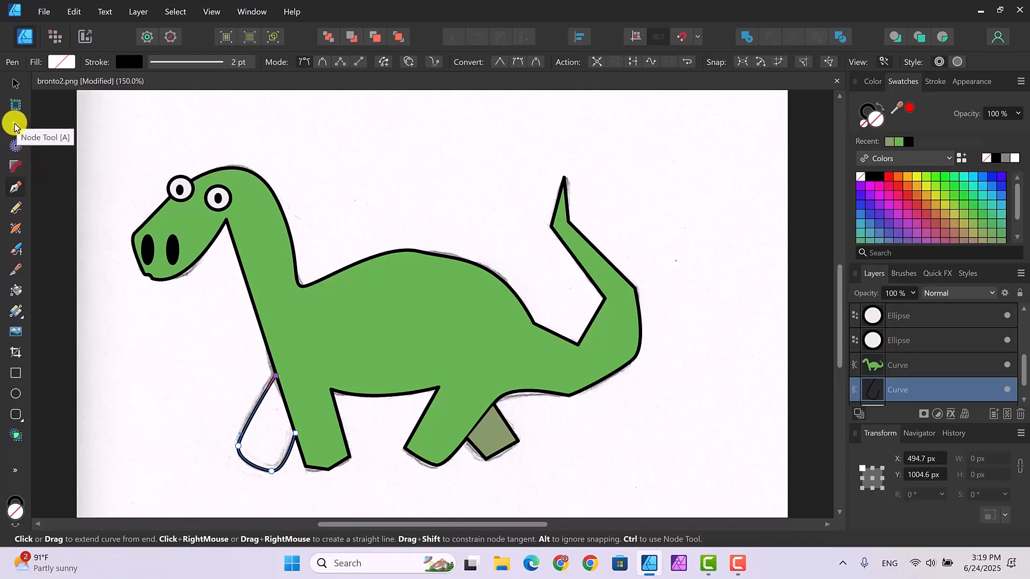
- Fill the far front leg shape with a muted greyish green swatch and deselect it
left_click(14, 125)
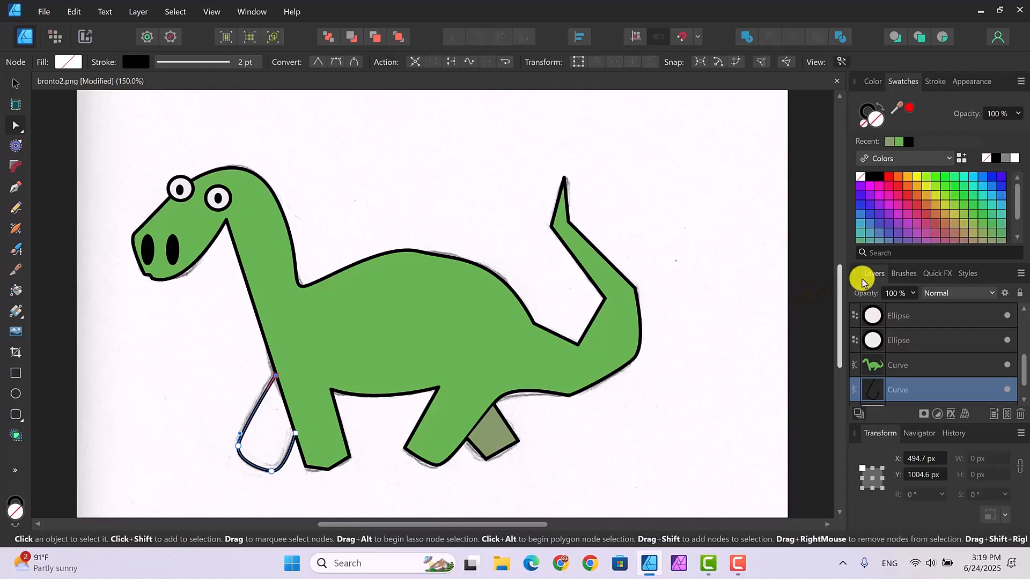
left_click(981, 232)
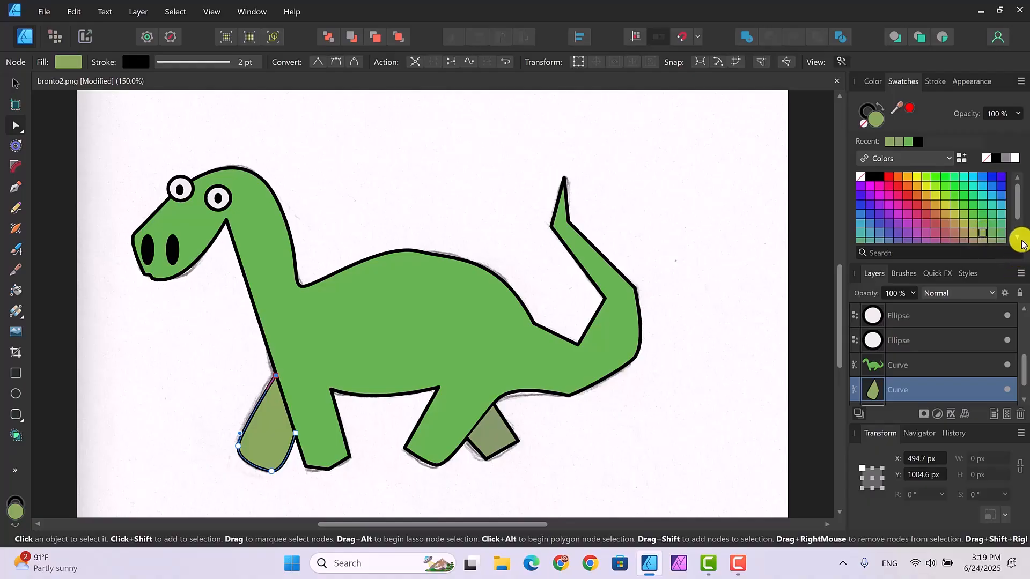
left_click(1002, 240)
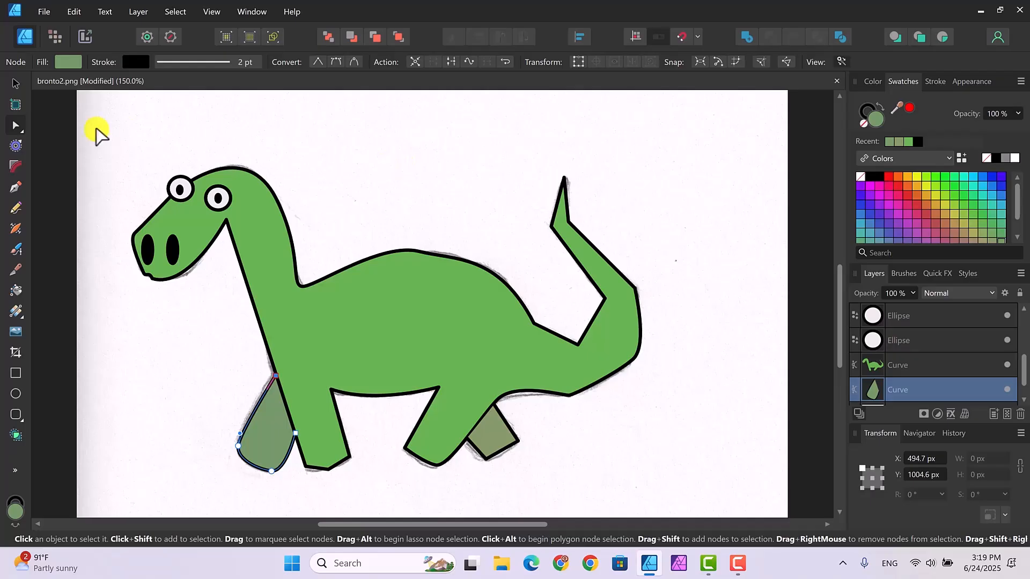
left_click(14, 86)
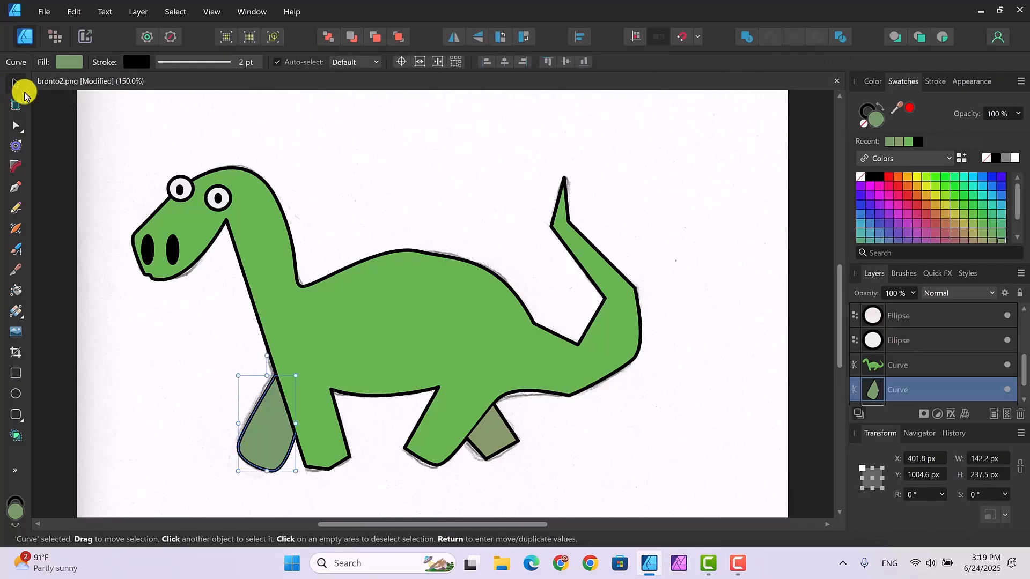
left_click(365, 194)
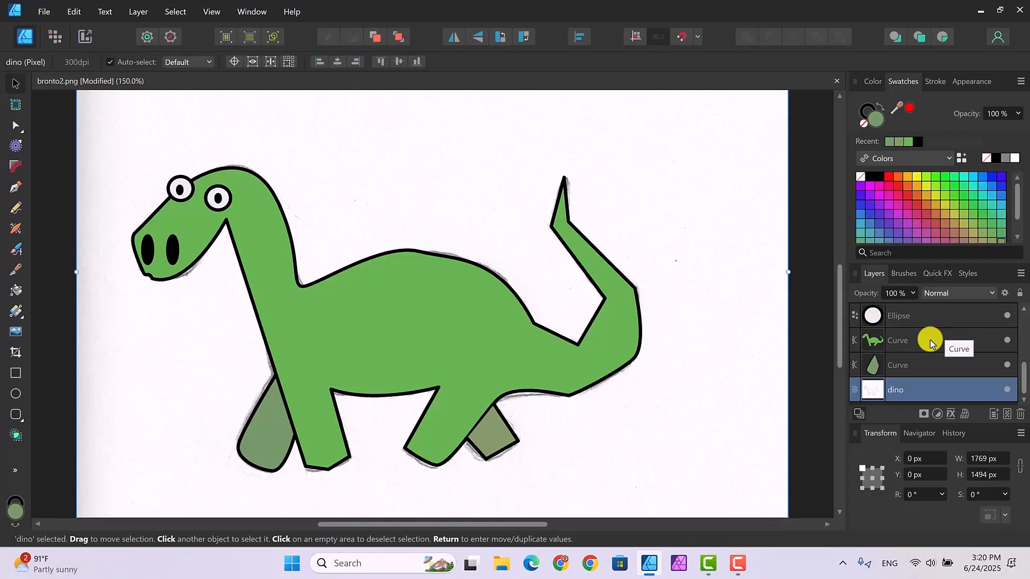
- Lower the opacity of the dinosaur's body curve to 32% to reveal the pencil sketch beneath it
left_click(930, 344)
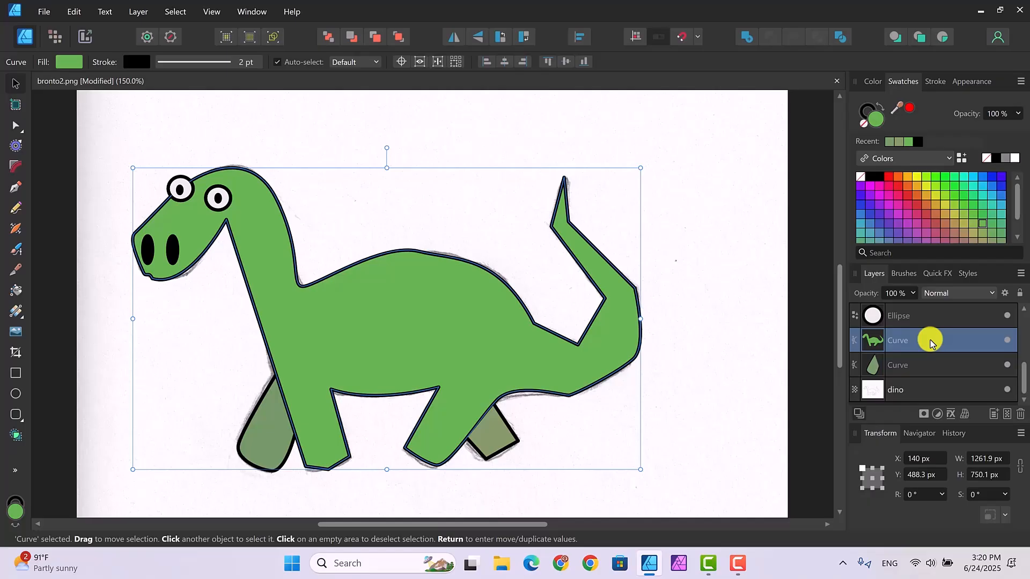
left_click(914, 295)
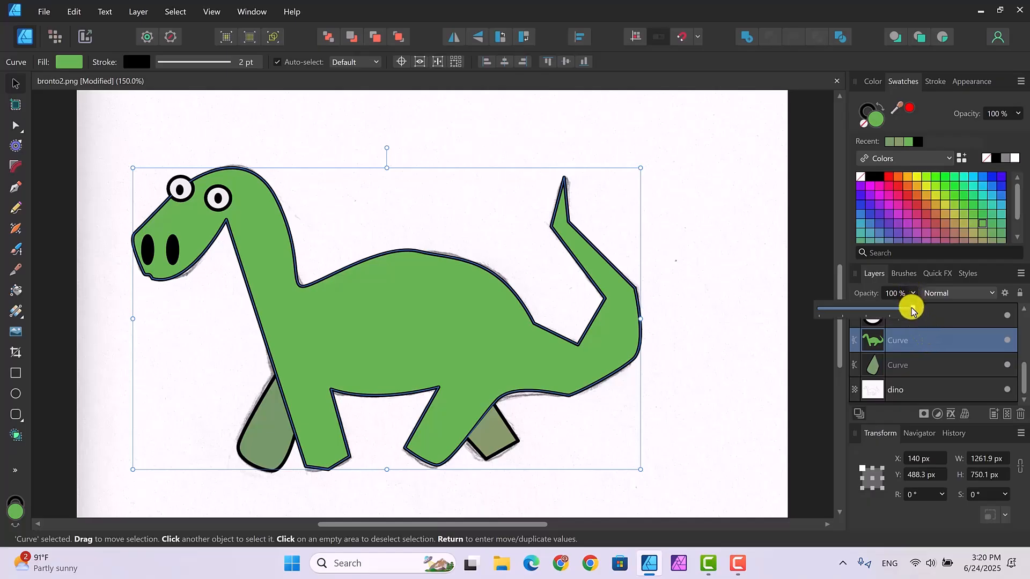
left_click_drag(913, 309, 849, 314)
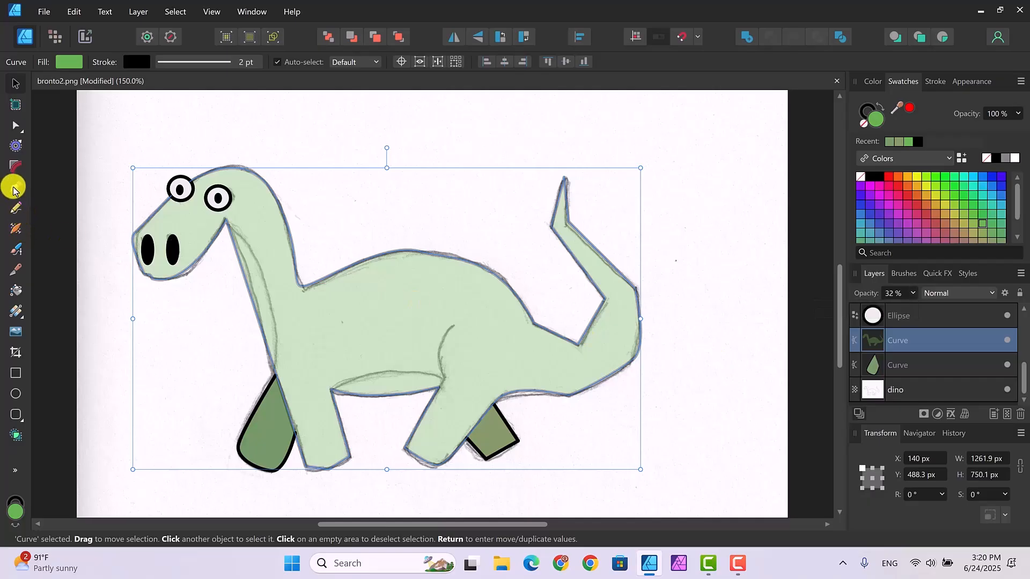
- With the dino layer selected, draw a curved Pen tool line along the sketched neck patch, from under the jaw to the far front leg
left_click(13, 189)
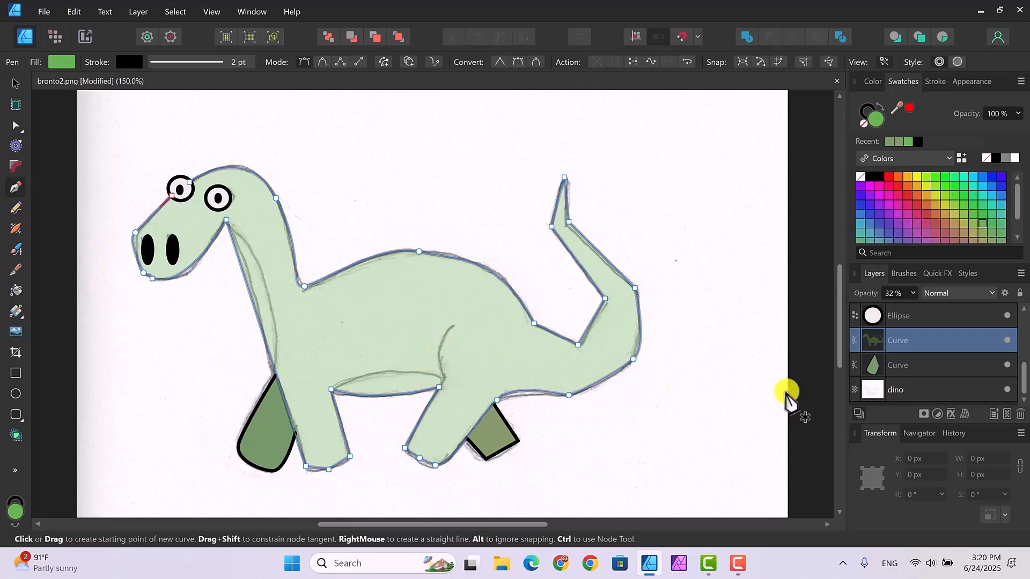
left_click(944, 396)
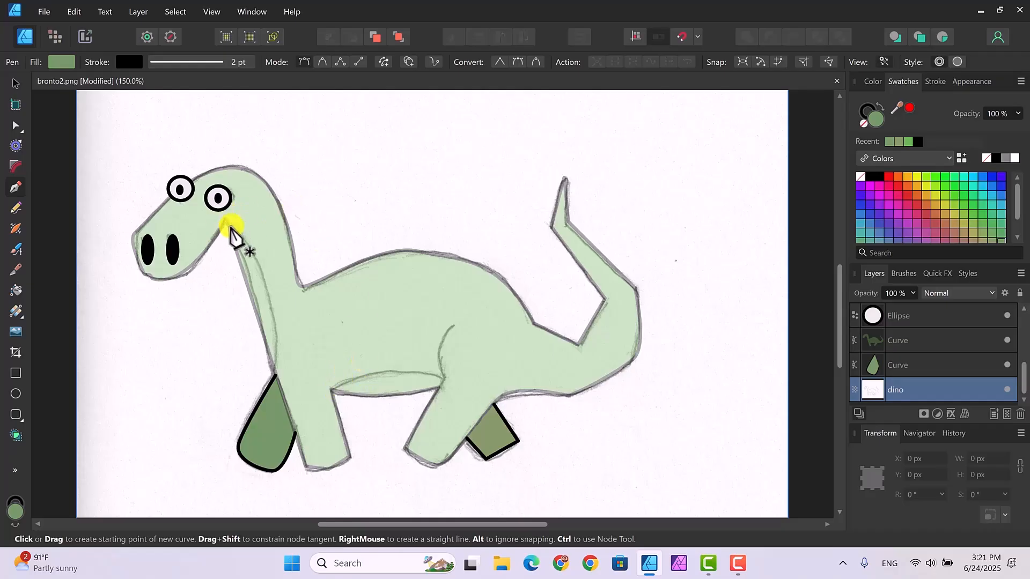
left_click(229, 226)
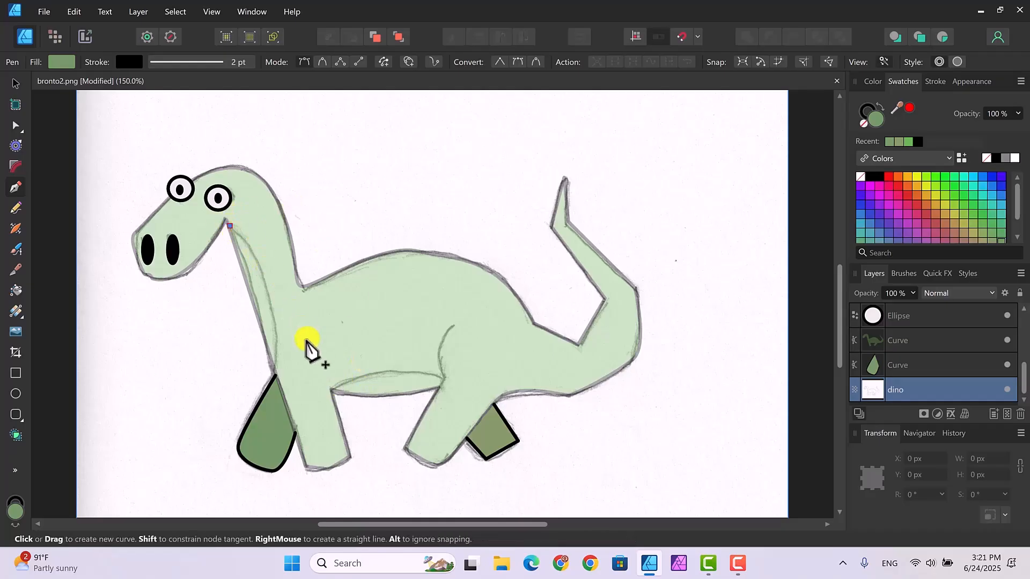
left_click(273, 367)
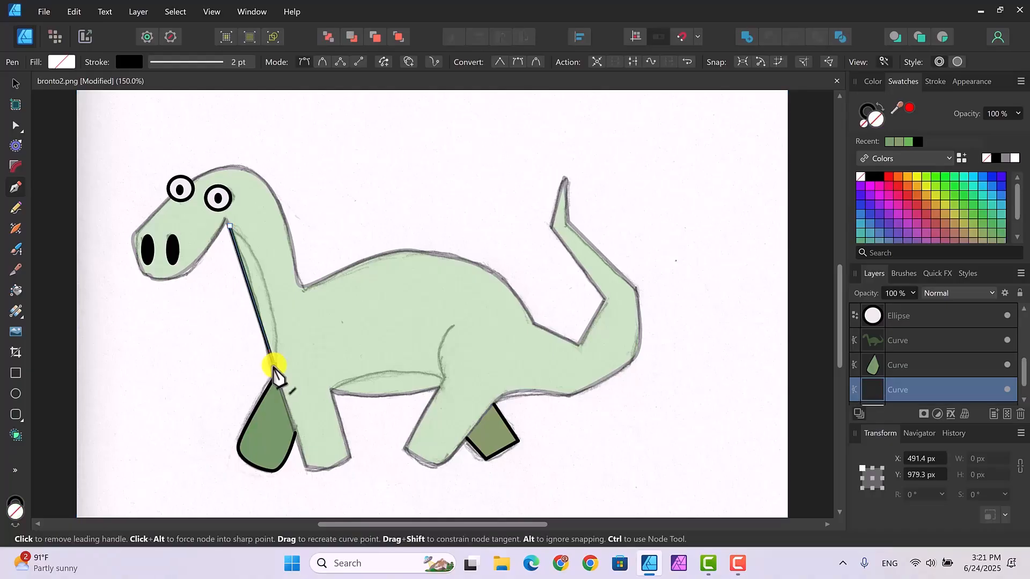
left_click_drag(274, 370, 257, 448)
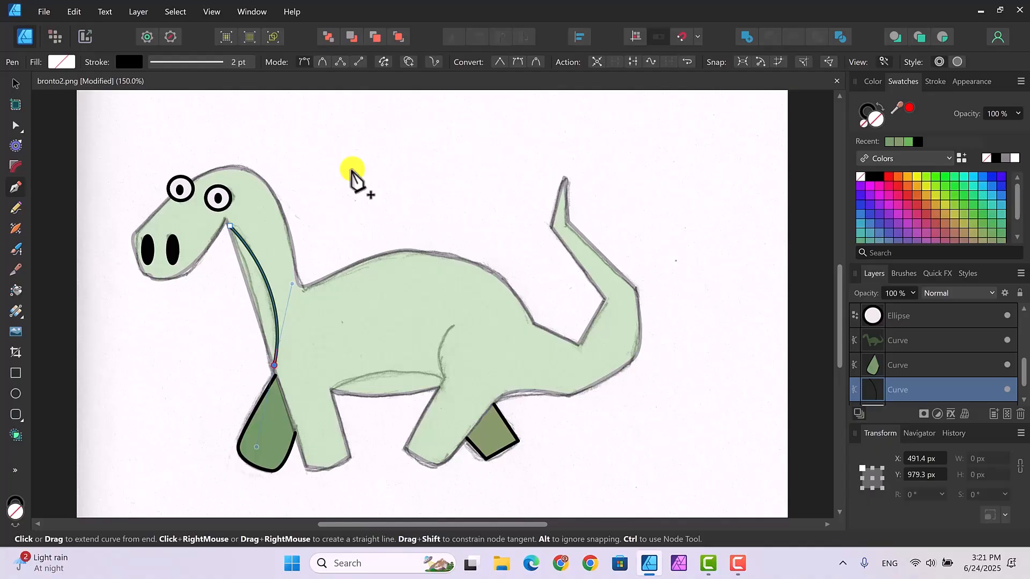
key("Escape")
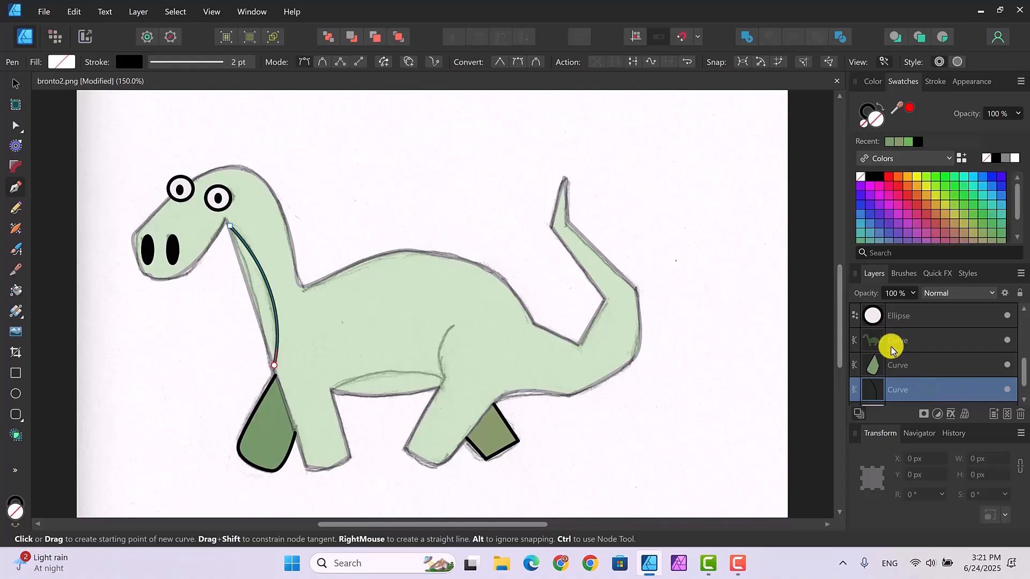
- Fill the neck patch curve with the bright yellow H:64 S:90 L:50 swatch and deselect it
left_click(20, 127)
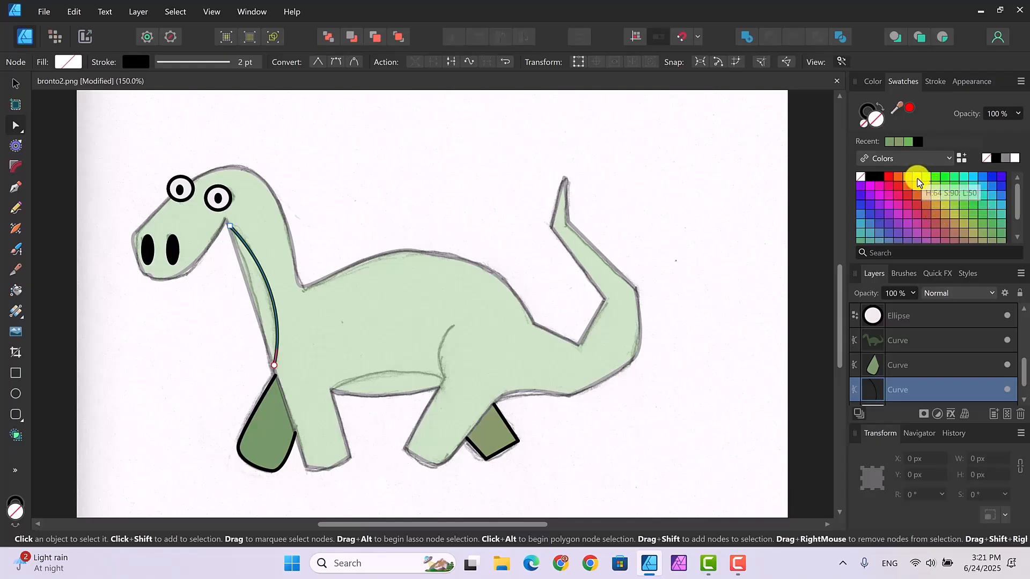
left_click(917, 179)
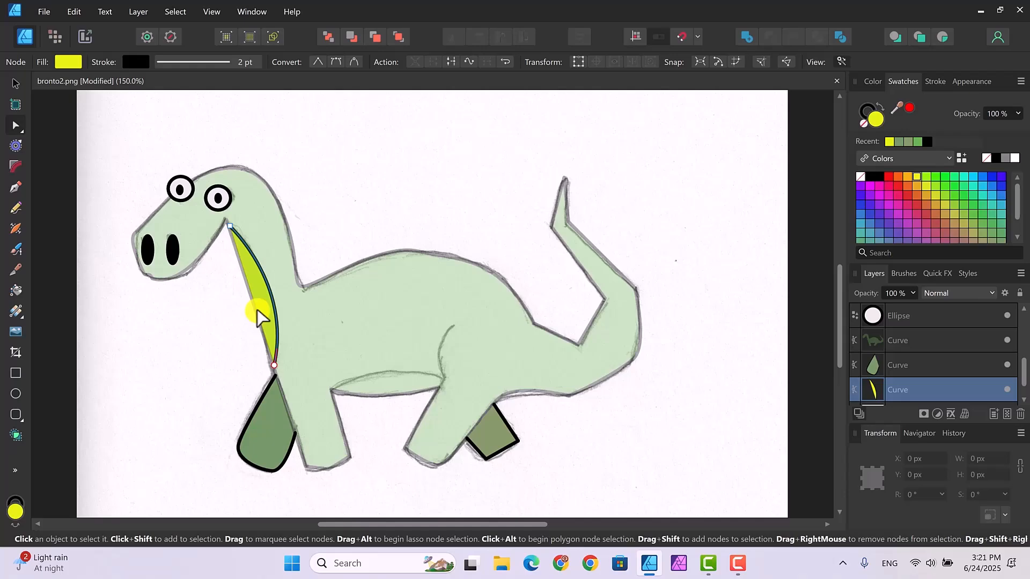
key("ctrl+d")
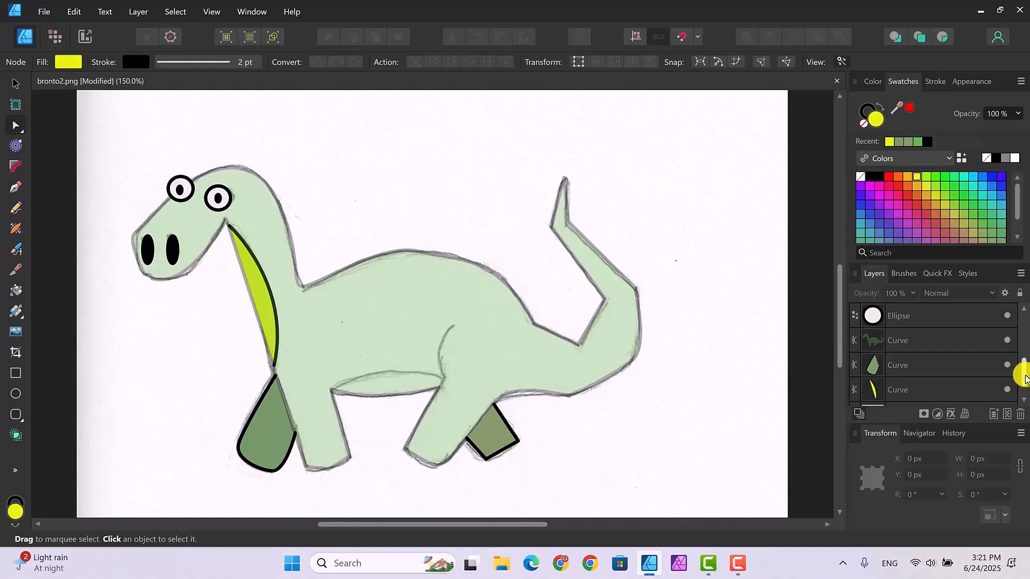
- With the dino layer selected, trace the sketched belly patch between the near legs as a closed Pen tool curve
left_click_drag(1024, 376, 1026, 396)
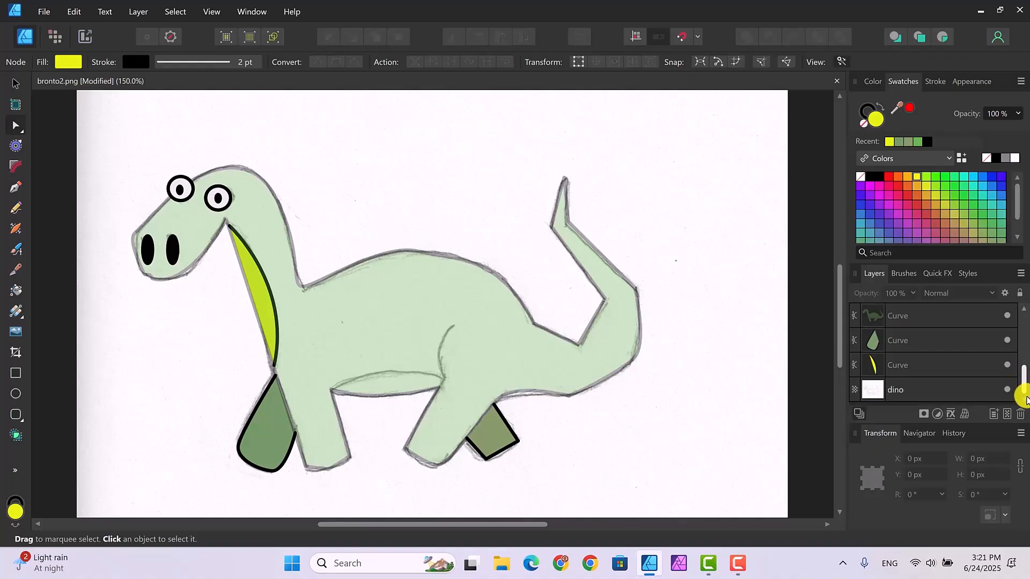
left_click(968, 389)
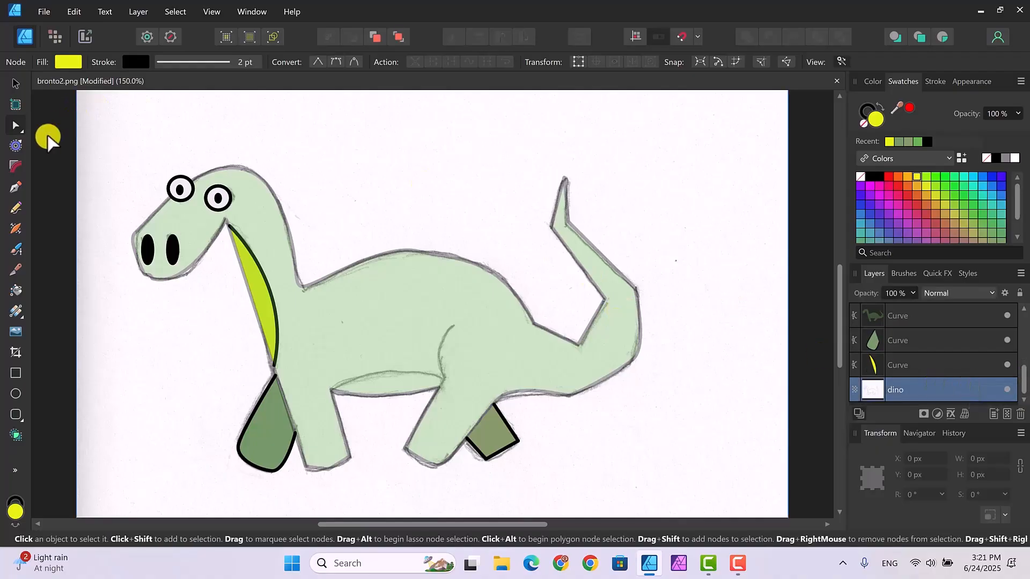
left_click(14, 187)
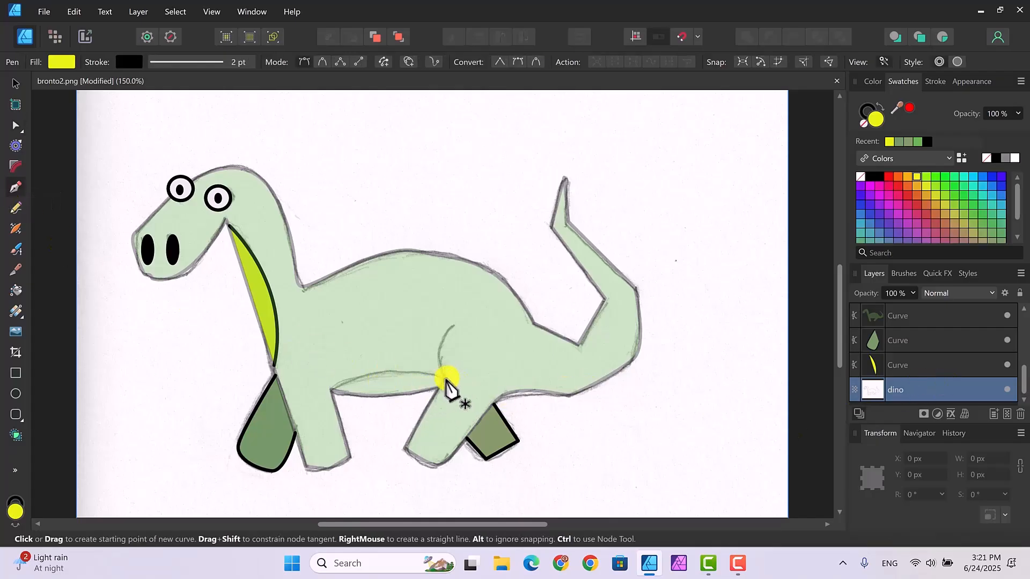
left_click(332, 388)
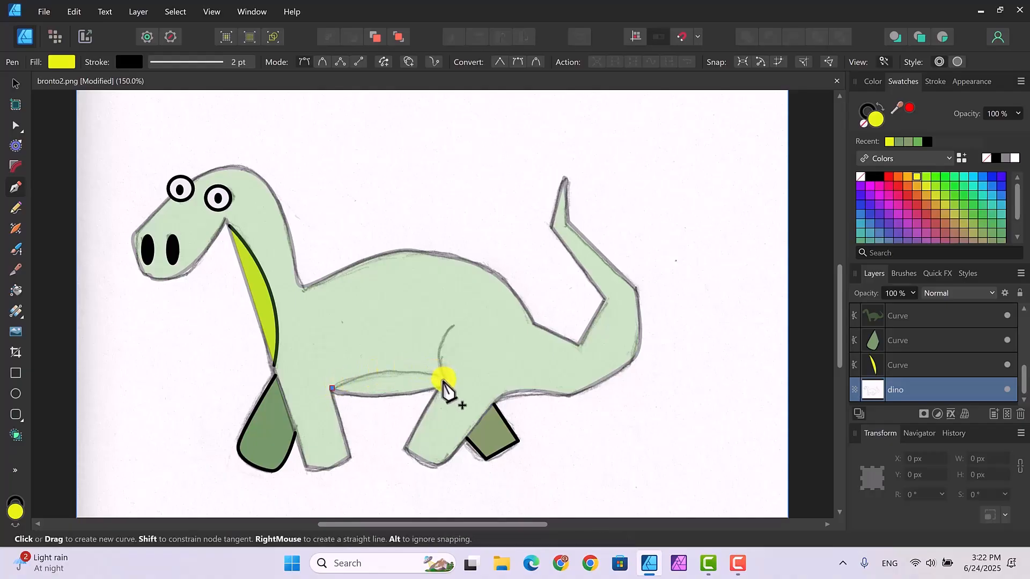
left_click_drag(444, 381, 493, 408)
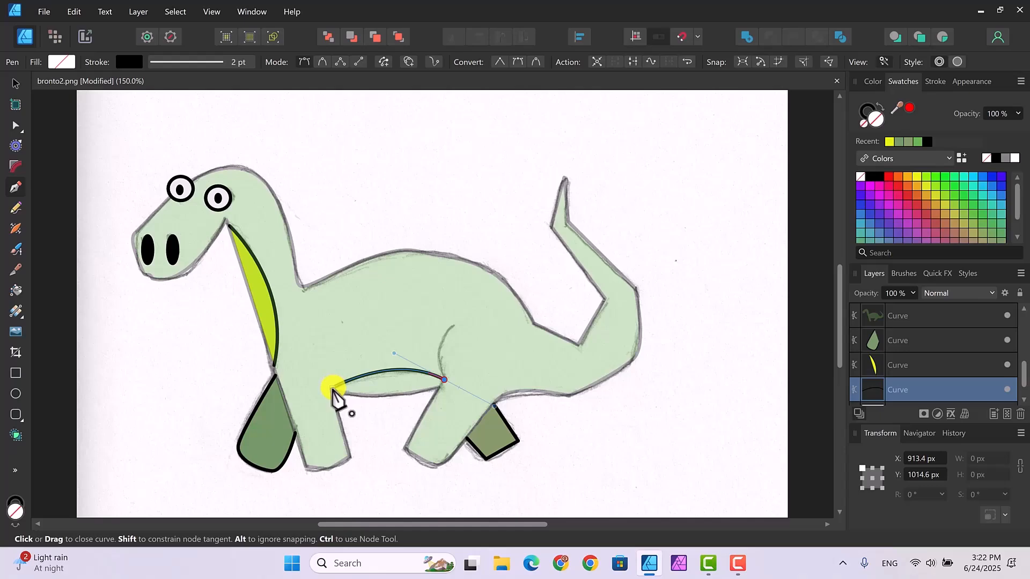
left_click(332, 390)
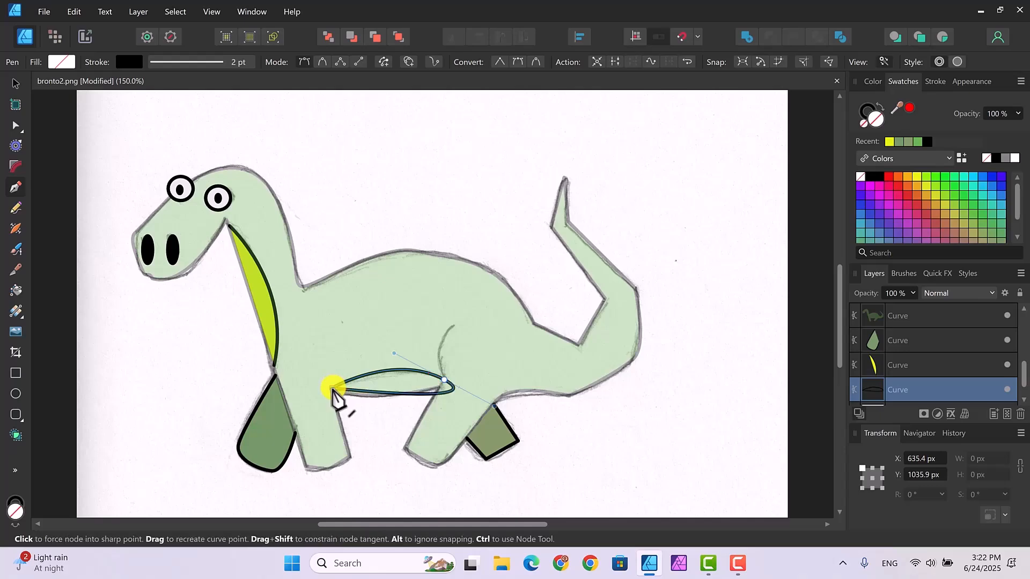
left_click_drag(333, 390, 344, 385)
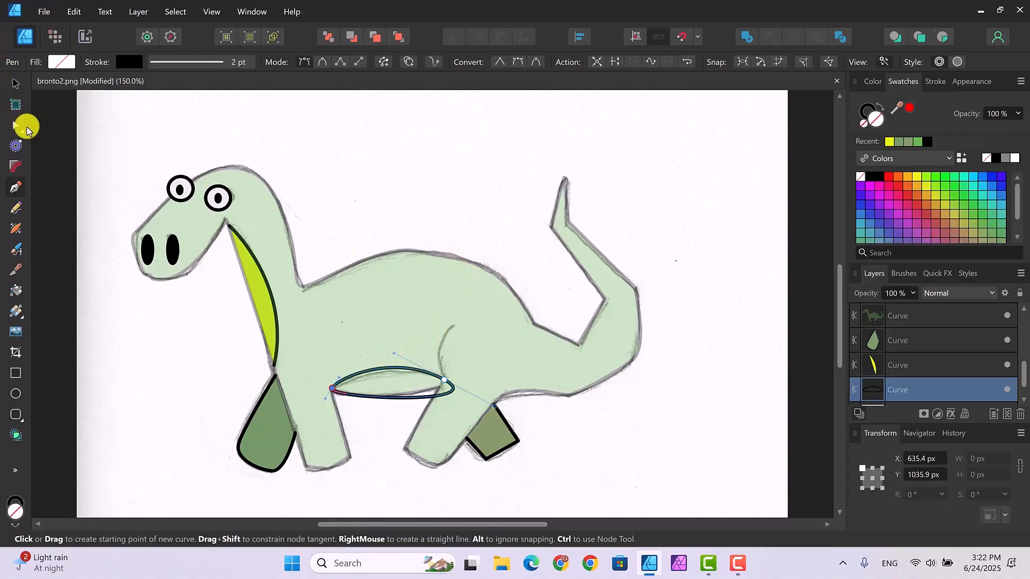
- Adjust the belly patch's curve handles to follow the sketch and fill the shape with the same bright yellow as the neck patch
left_click(16, 128)
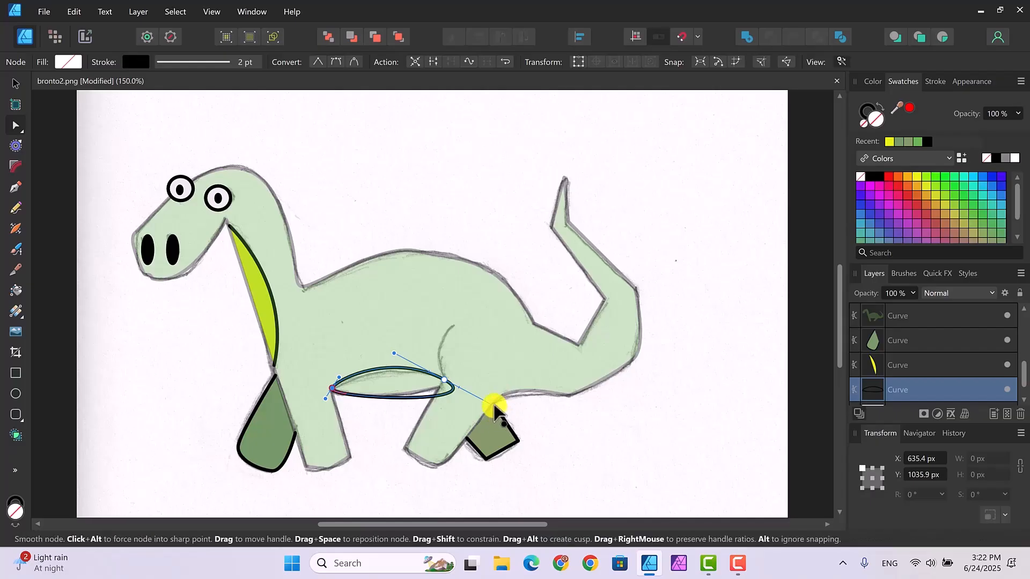
left_click_drag(493, 406, 470, 394)
left_click_drag(326, 399, 322, 402)
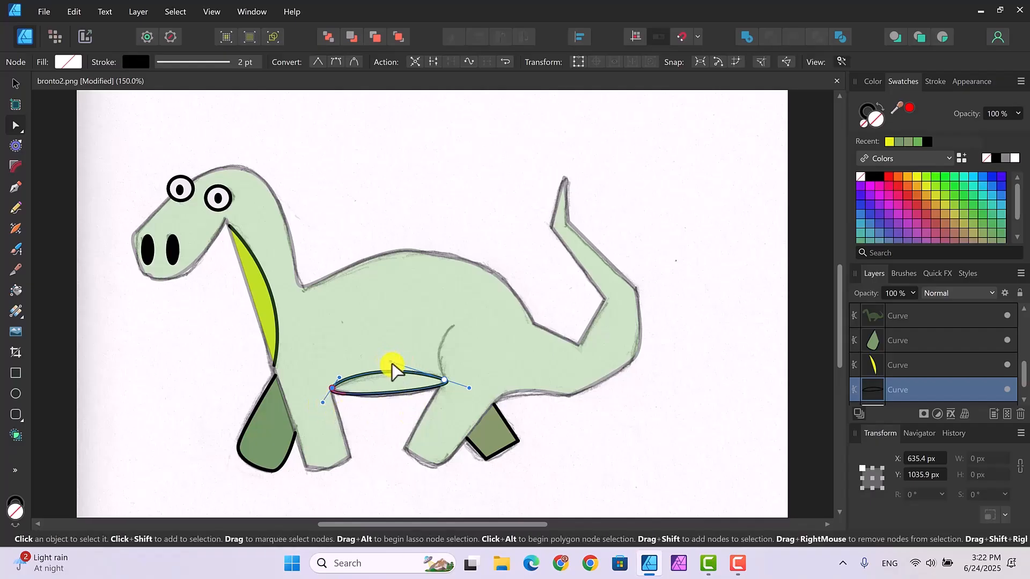
left_click_drag(391, 362, 391, 371)
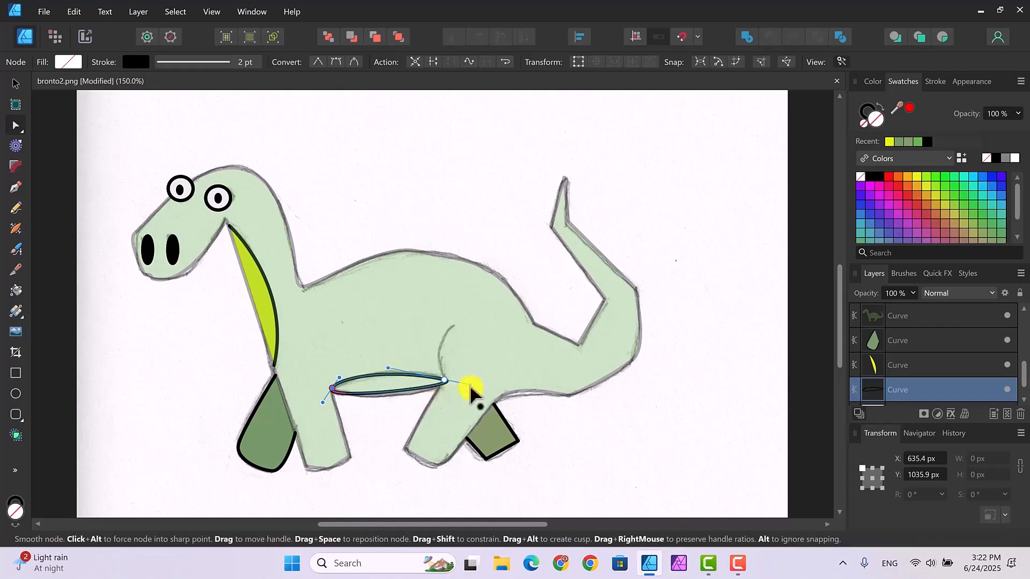
left_click_drag(470, 384, 459, 399)
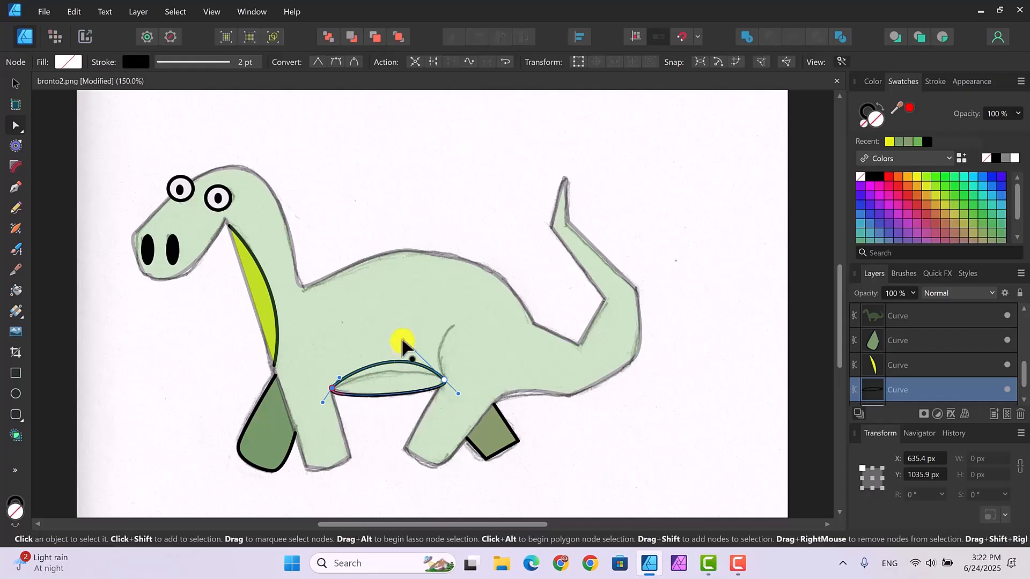
left_click_drag(405, 348, 409, 361)
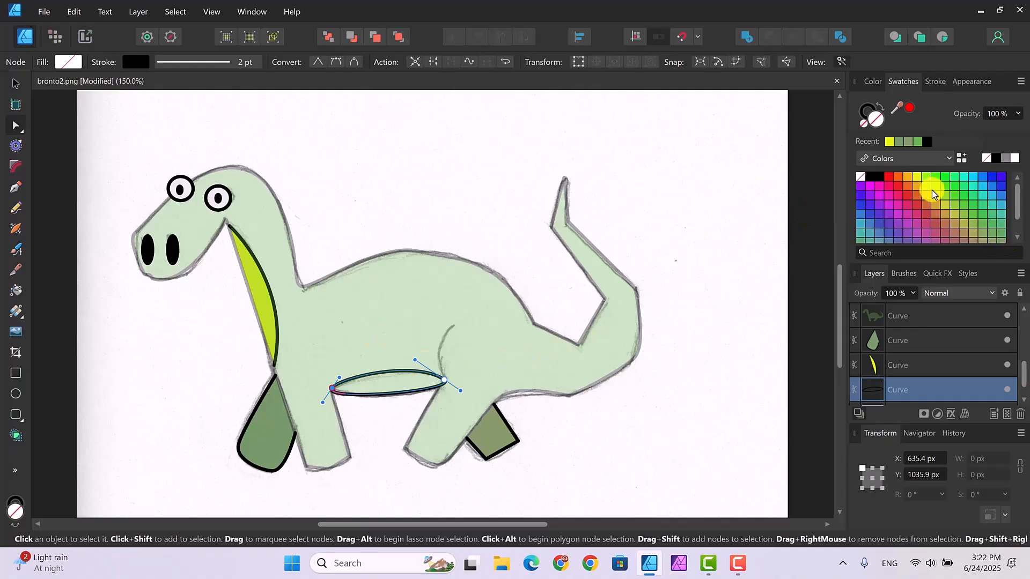
left_click(917, 180)
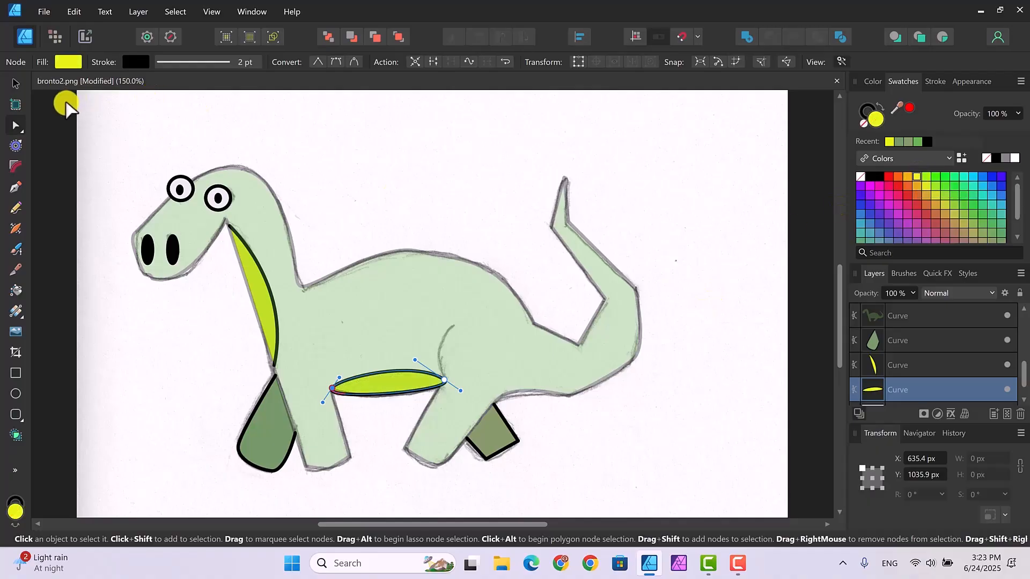
left_click(15, 83)
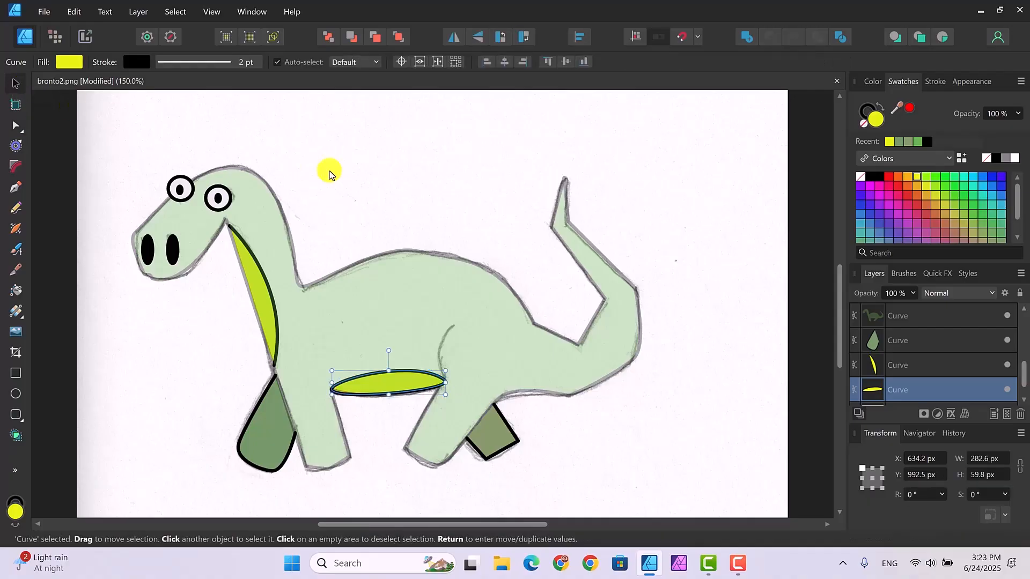
- With the dino layer selected, trace the hind leg's sketched thigh crease as an open Pen tool curve, about 33 × 133 px, and deselect it
left_click(638, 428)
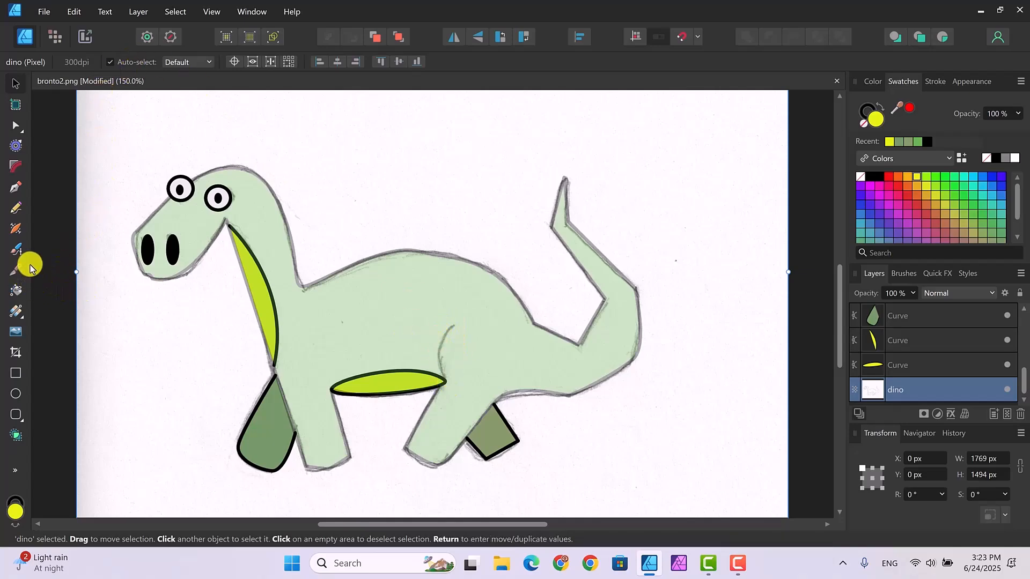
left_click(15, 189)
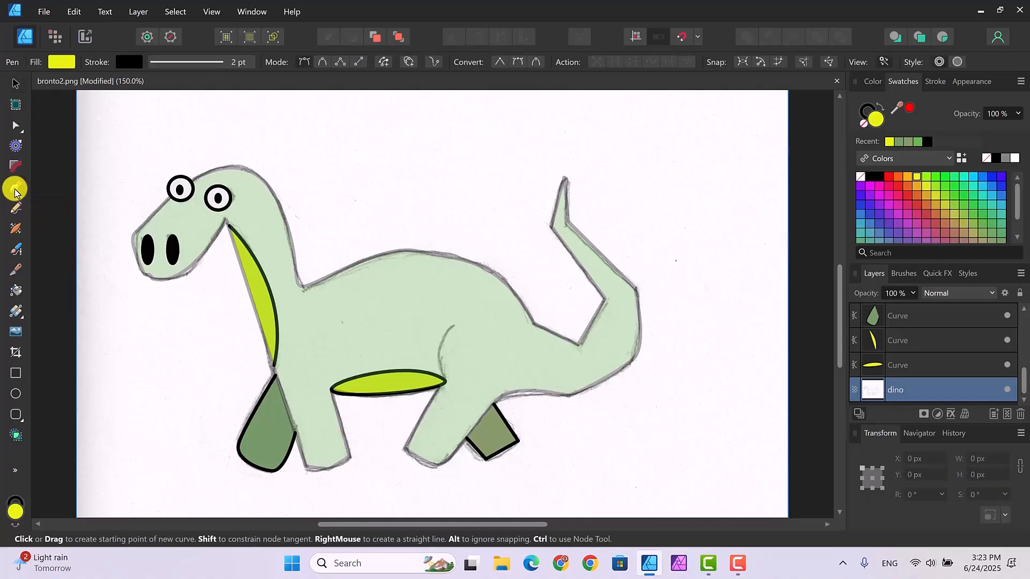
left_click(453, 325)
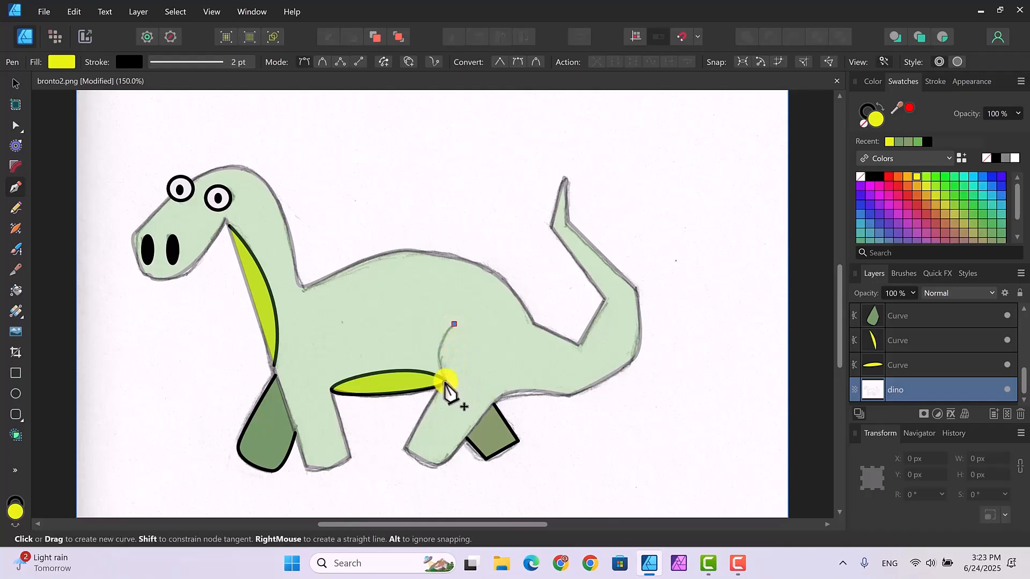
left_click(443, 379)
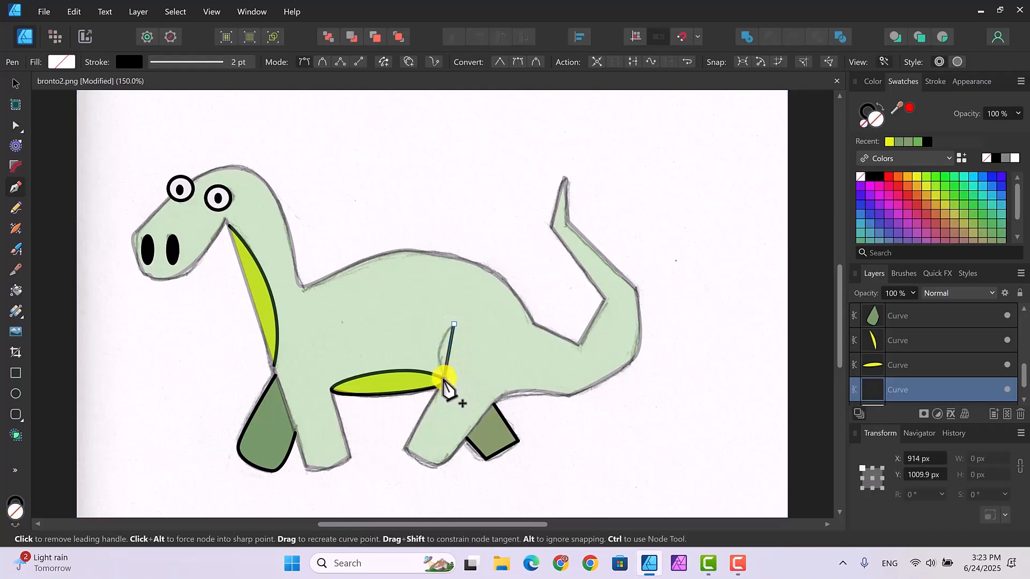
left_click_drag(443, 379, 455, 424)
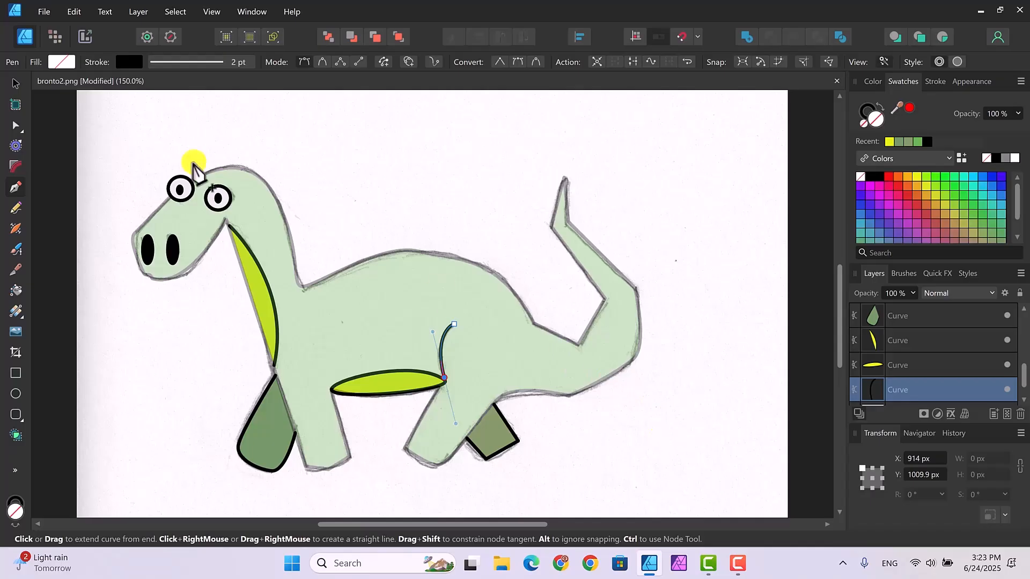
left_click(15, 85)
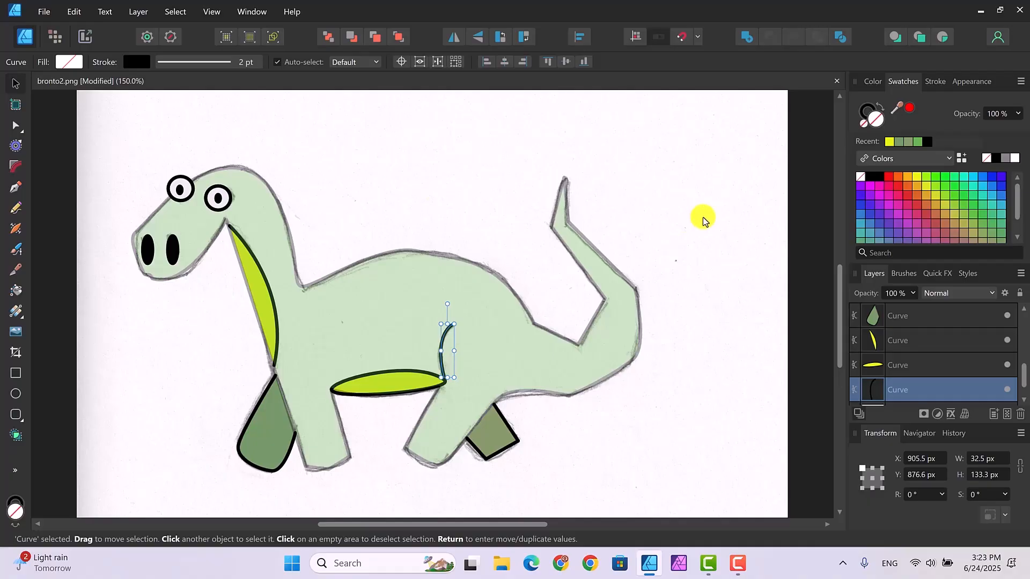
left_click(704, 219)
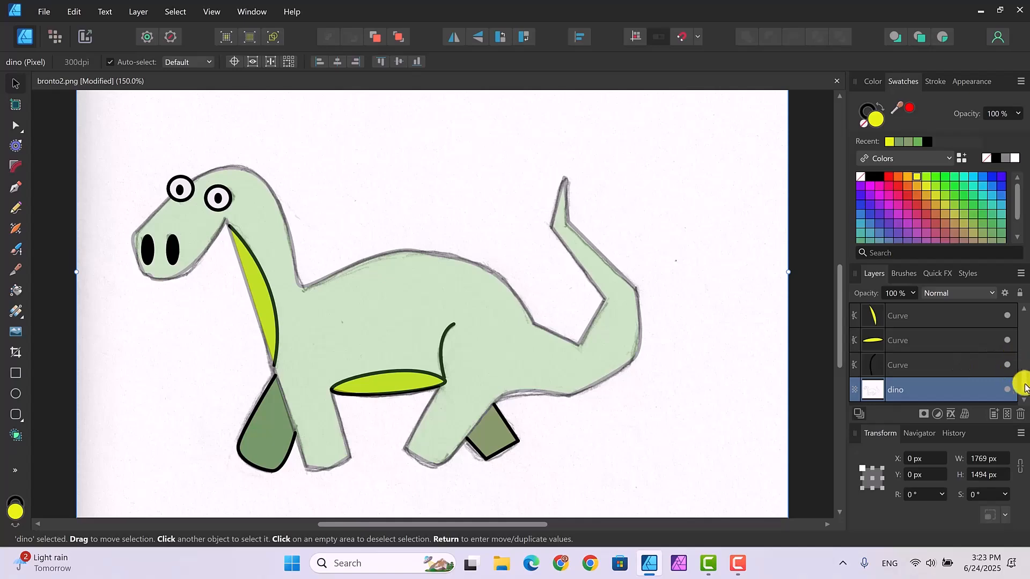
- Set the opacity of the dinosaur's green body curve to 100%
left_click_drag(1025, 388, 1023, 370)
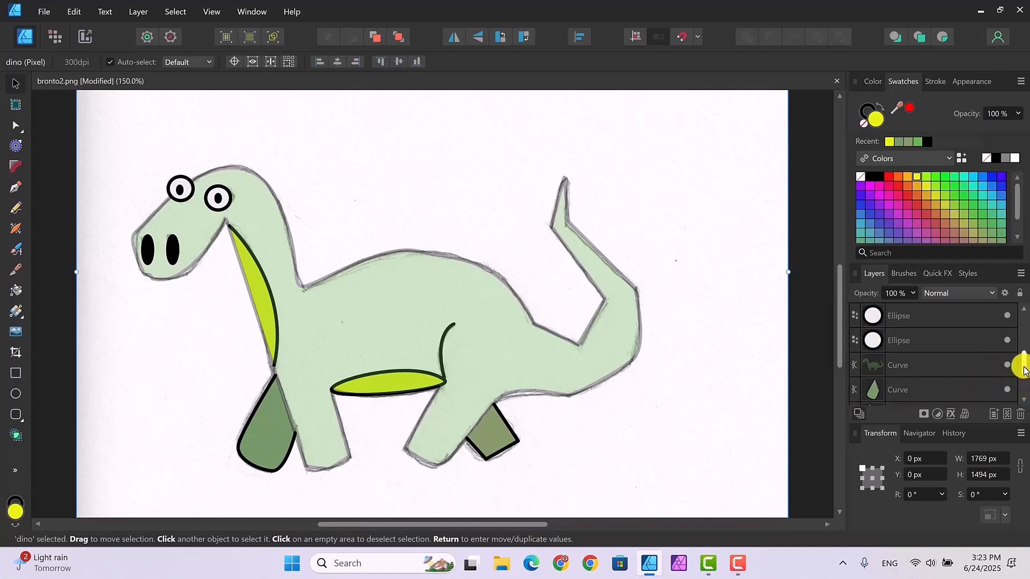
left_click(936, 369)
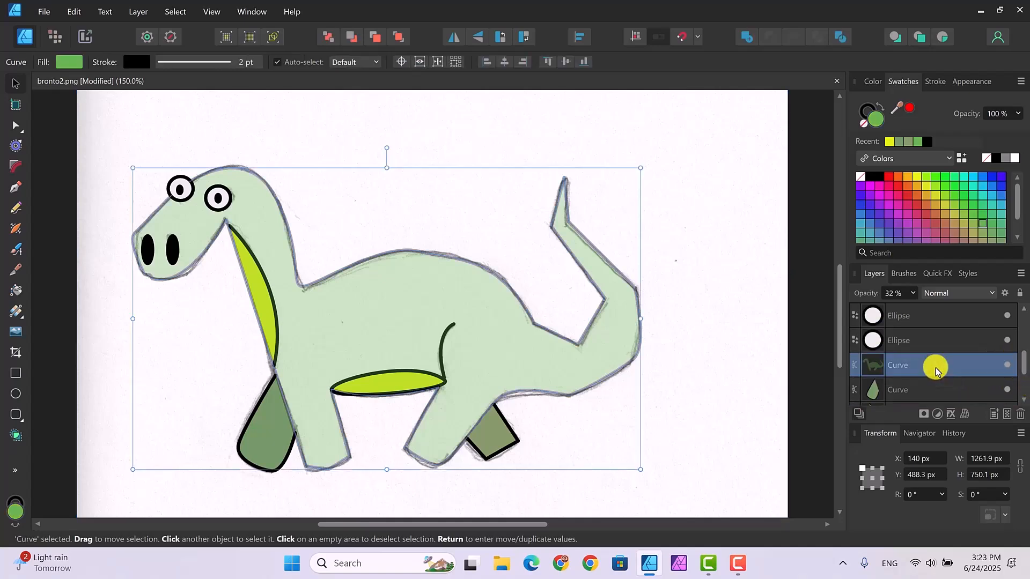
left_click(912, 293)
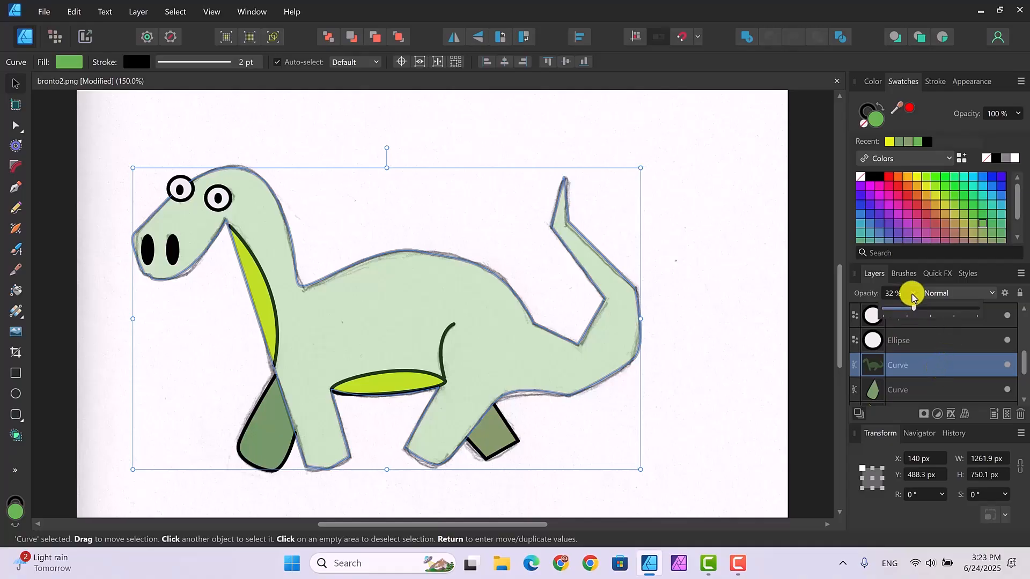
left_click_drag(910, 311, 984, 312)
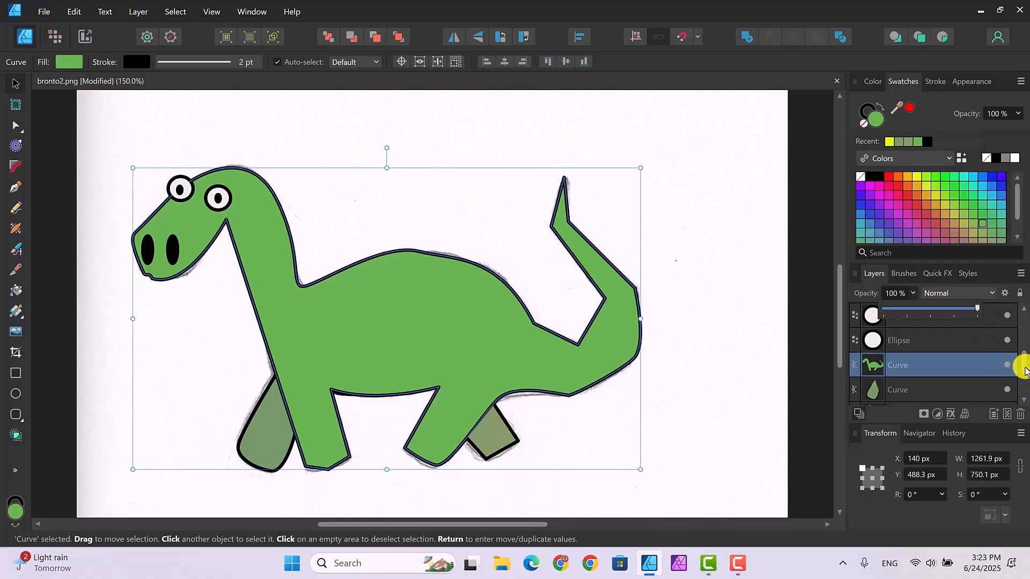
- Move the green body curve down the layer stack to just above the dino sketch layer and deselect it
left_click(1023, 363)
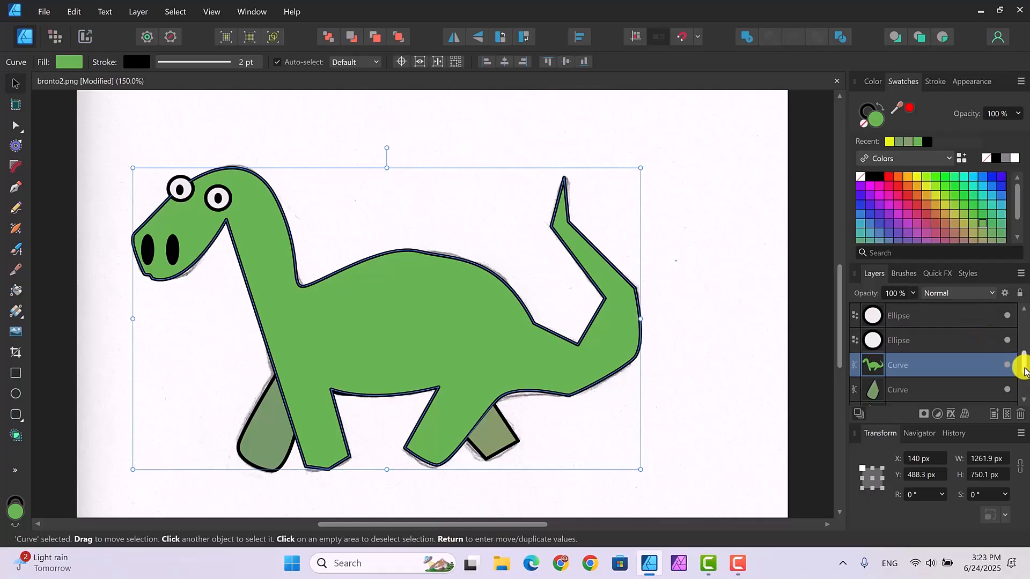
scroll(1022, 377, "down", 2)
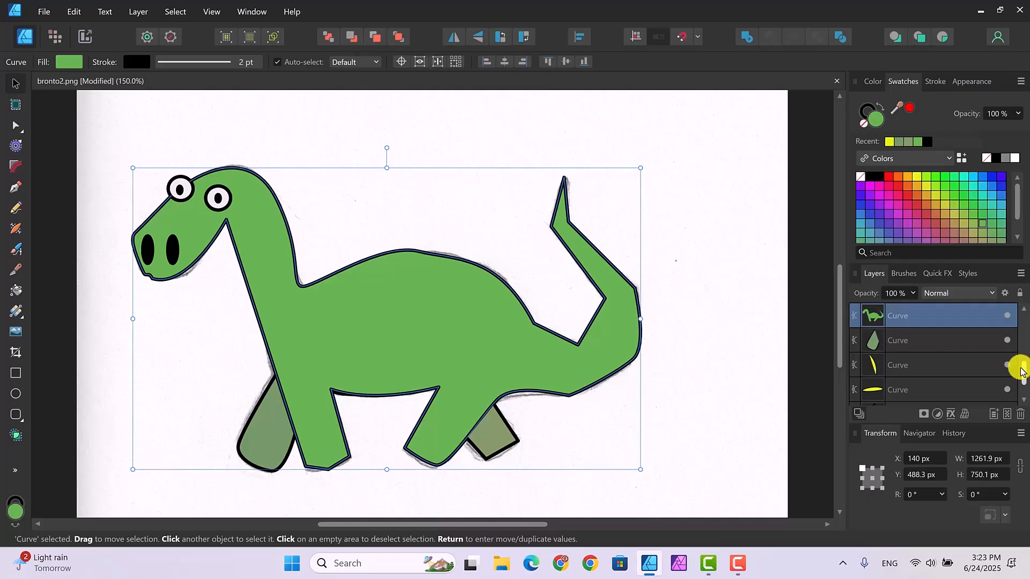
mouse_move(925, 314)
left_mouse_down()
mouse_move(942, 403)
mouse_move(944, 387)
left_mouse_up()
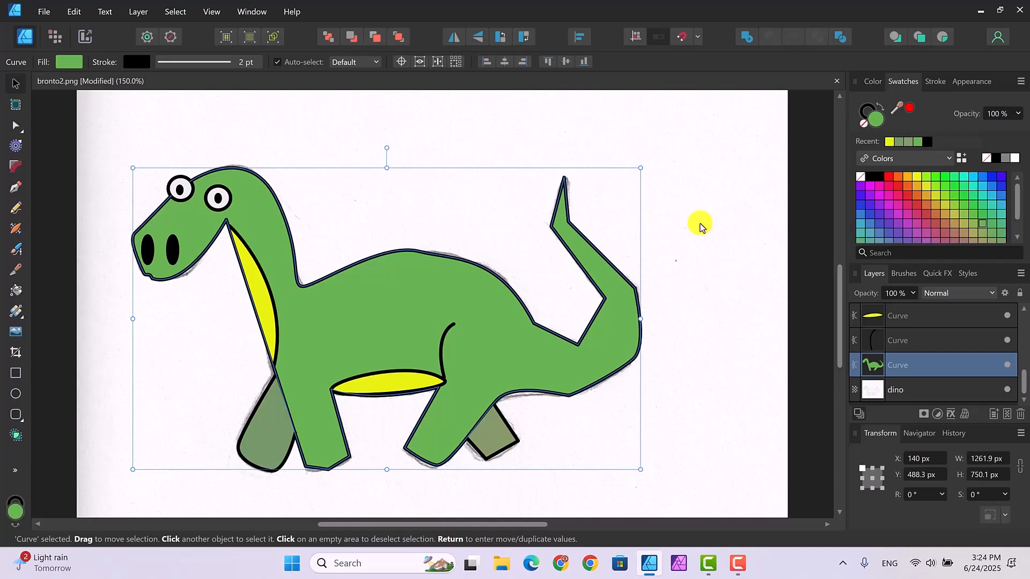
left_click(700, 227)
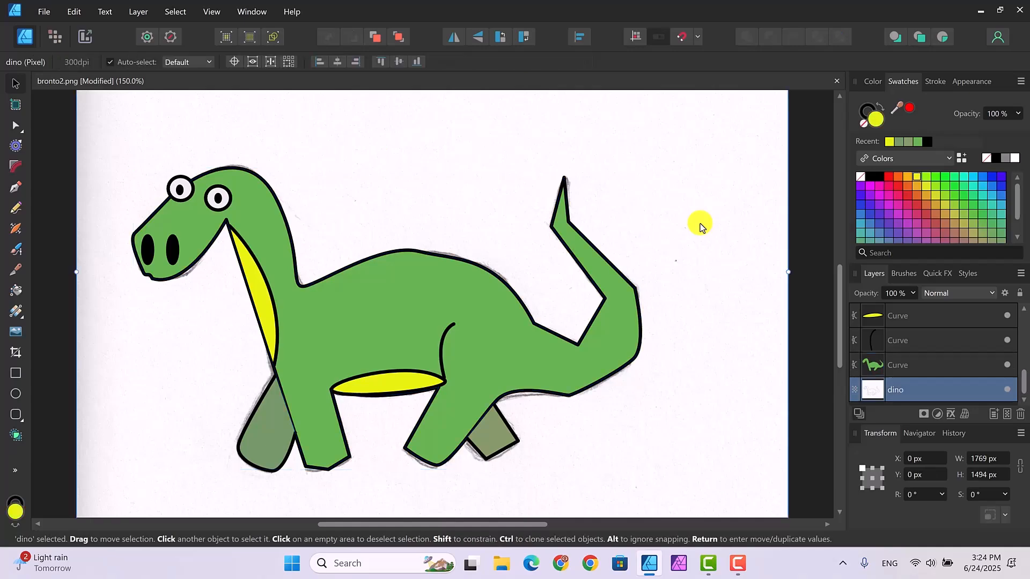
- Round the foot of the far hind leg by adding a node on its lower edge and bending the adjacent segment outward
left_click(495, 438)
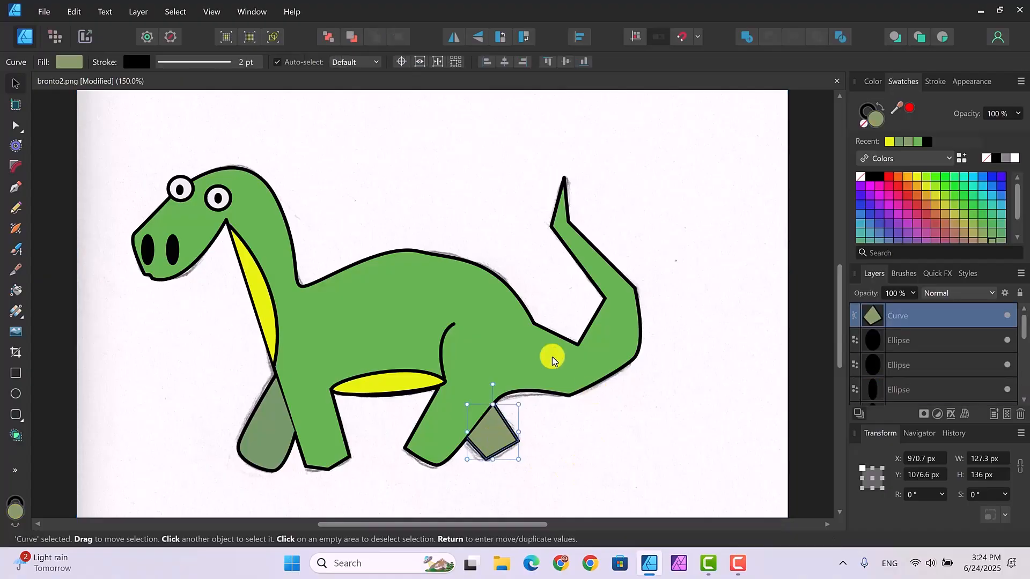
left_click(15, 126)
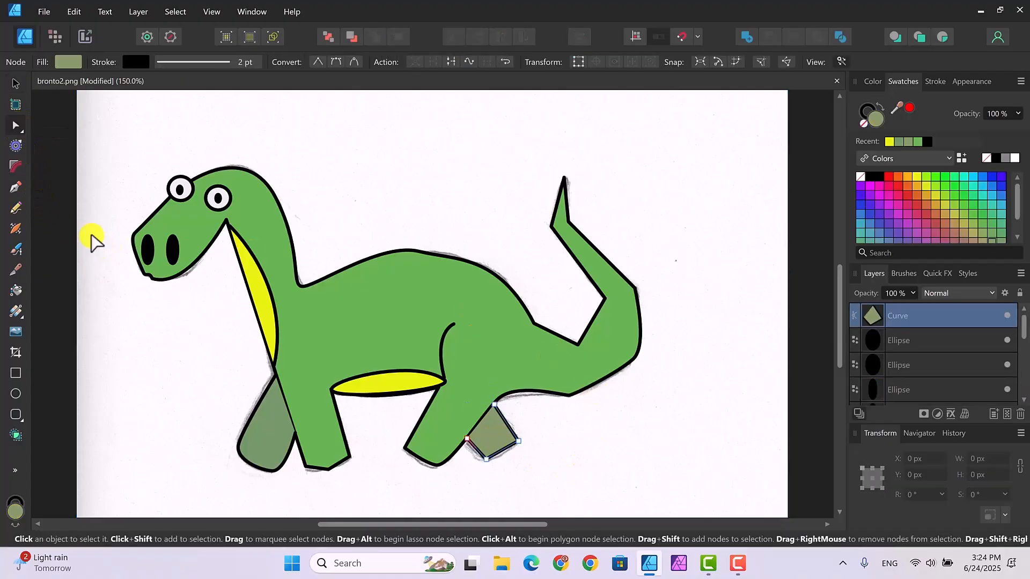
left_click(501, 449)
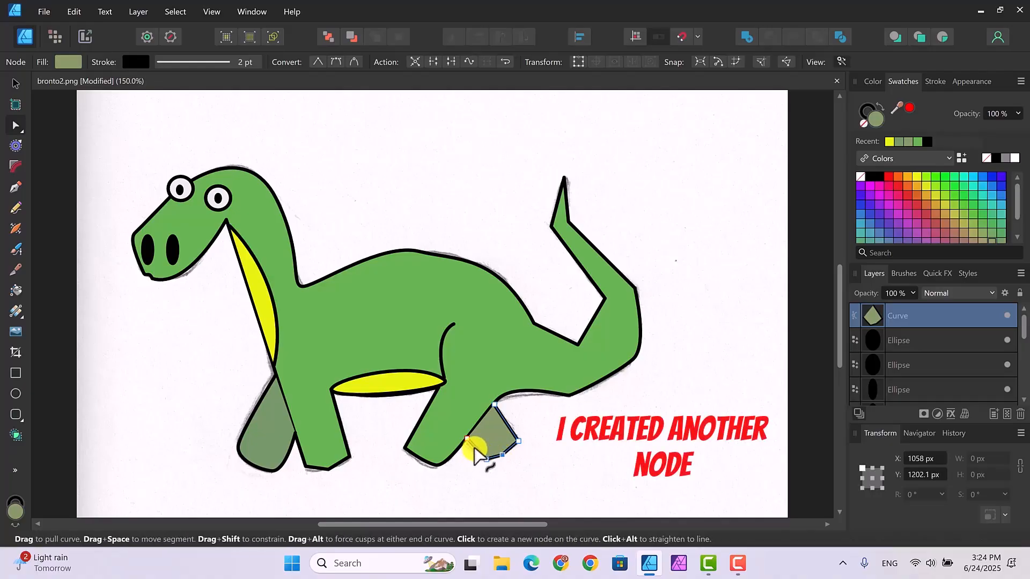
left_click_drag(474, 453, 470, 459)
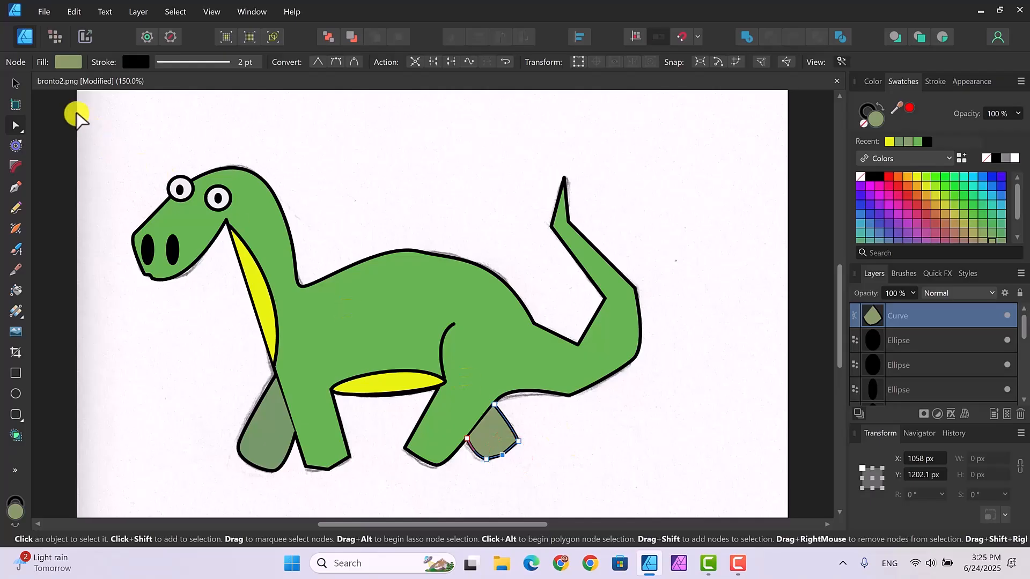
left_click(15, 83)
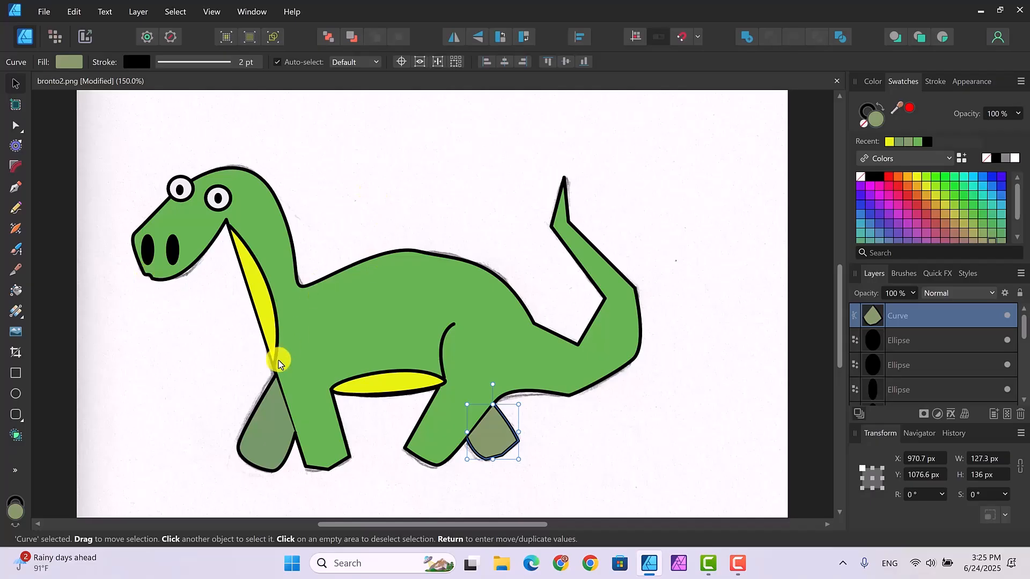
left_click(605, 438)
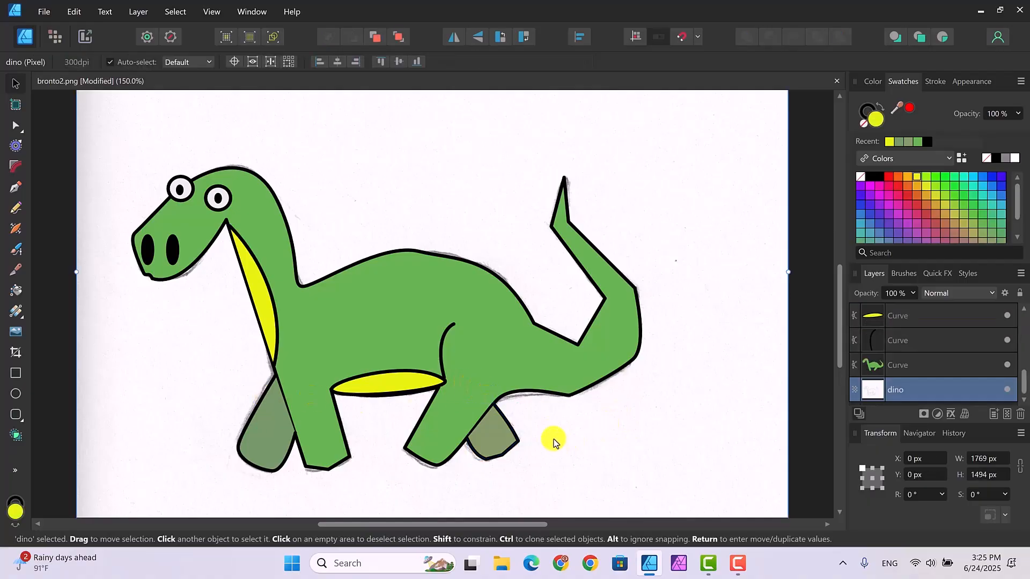
- Hide the dino sketch layer and view the whole coloured dinosaur at 100% zoom
left_click(1007, 390)
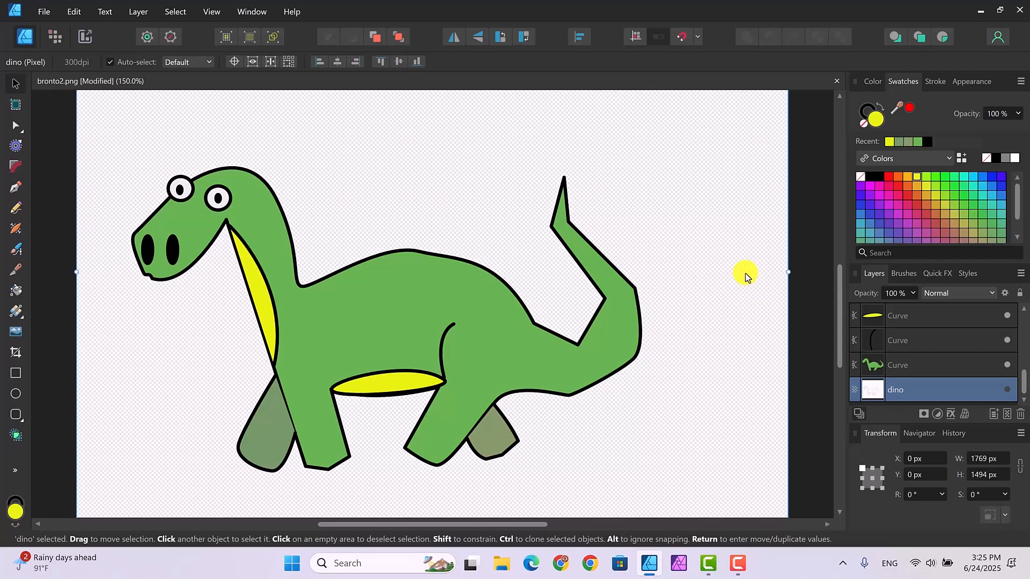
key("ctrl+1")
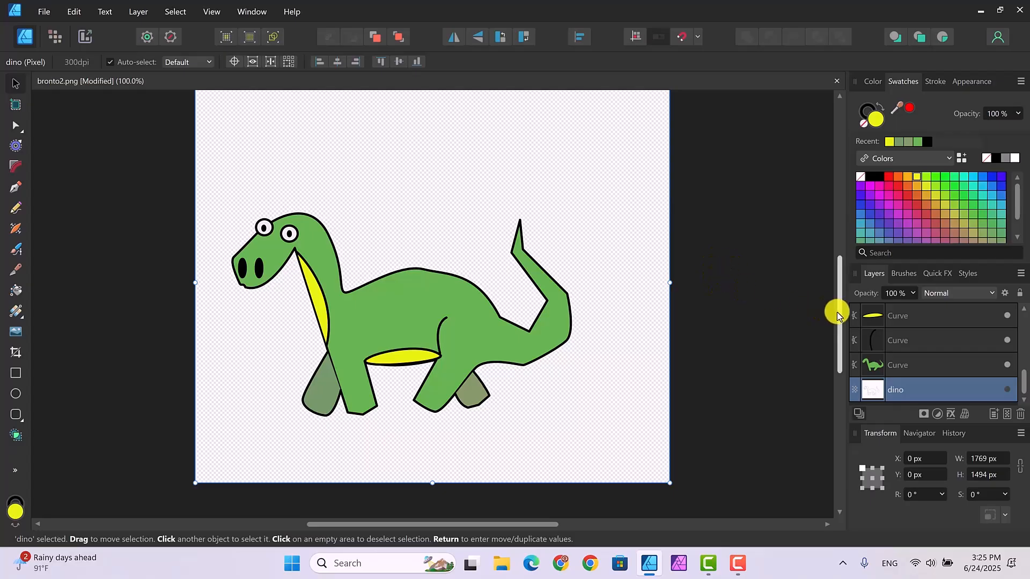
left_click_drag(836, 311, 834, 299)
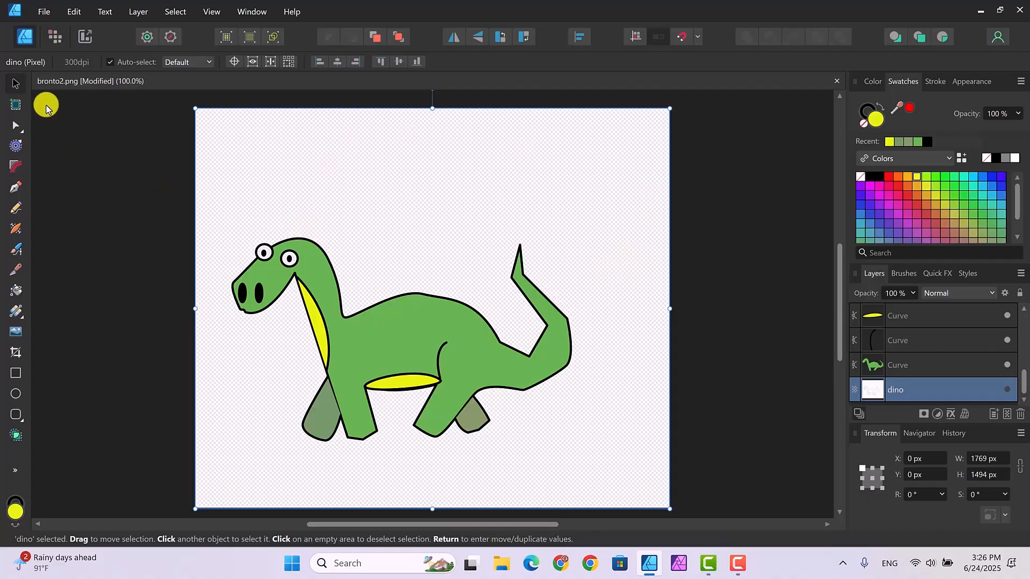
- Place the flowers-34592_1280 image behind the dinosaur at about 1260 × 1383 px, and reposition it to about X 378.5, Y 42.5 px
left_click(42, 13)
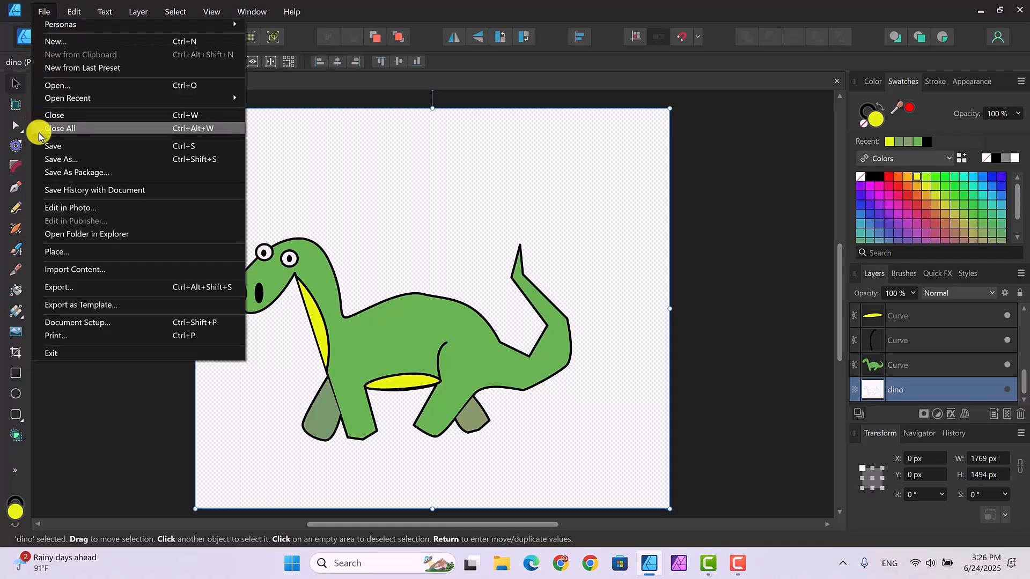
left_click(46, 252)
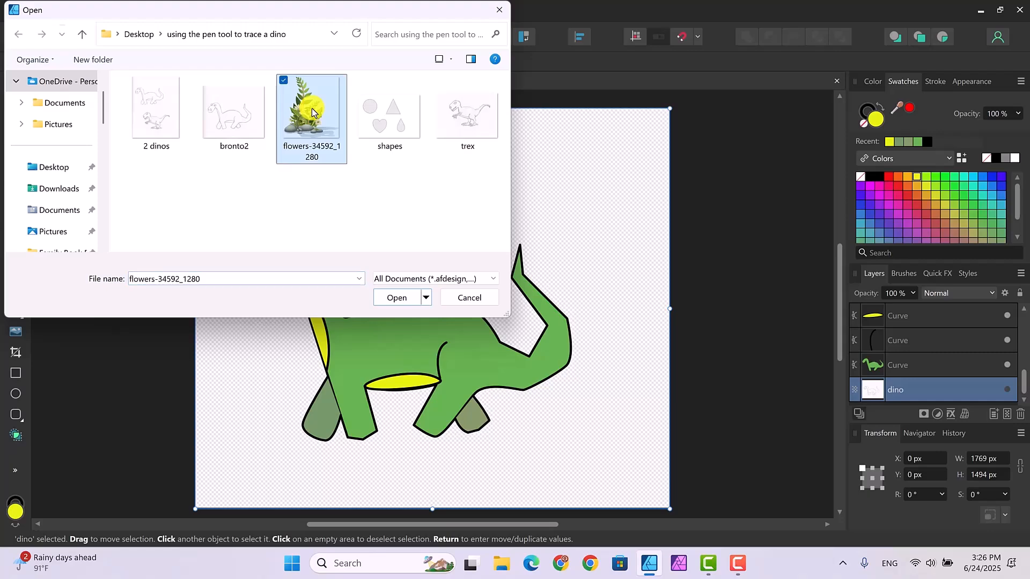
left_click(396, 298)
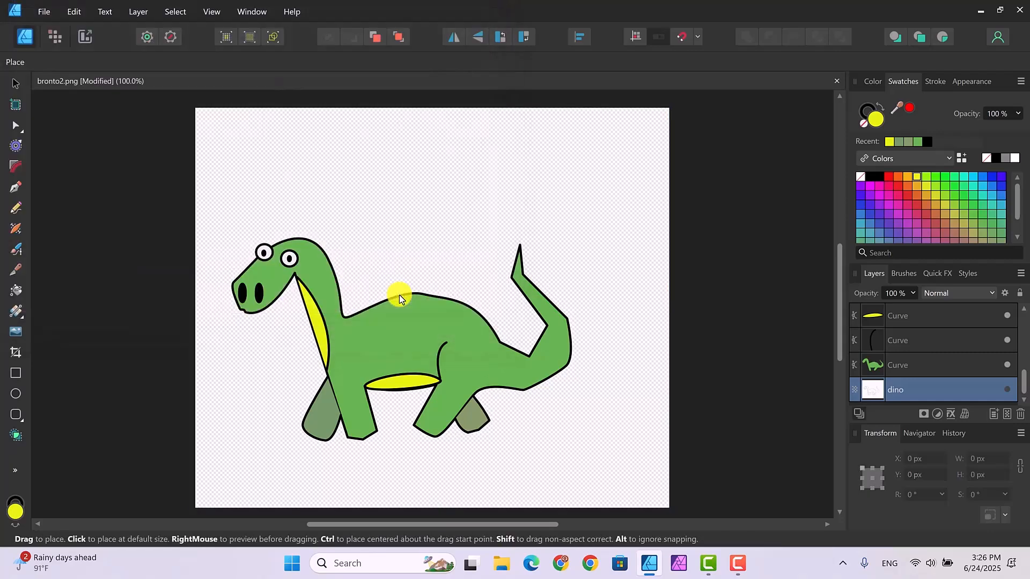
left_click_drag(250, 170, 532, 476)
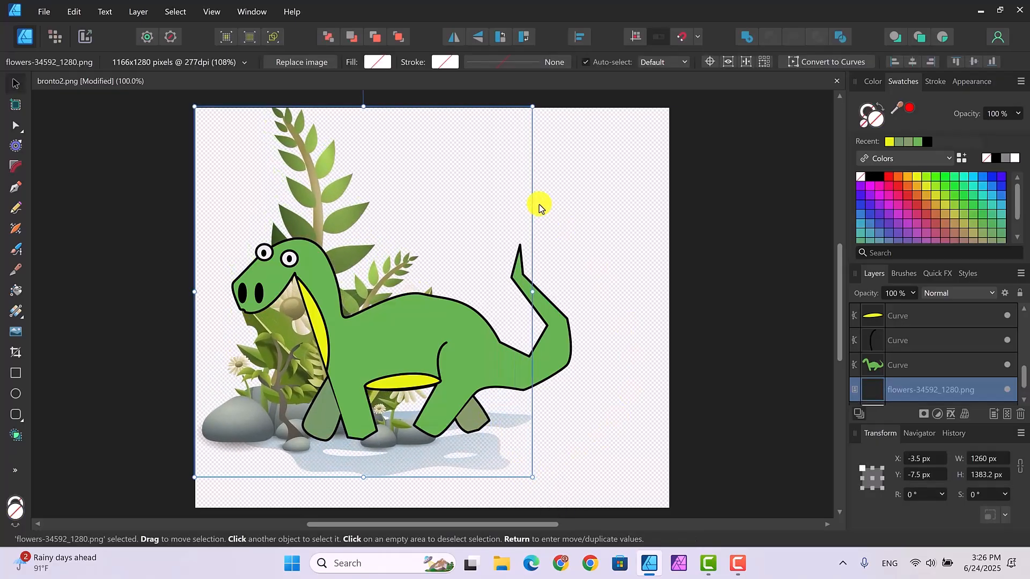
left_click_drag(369, 211, 471, 227)
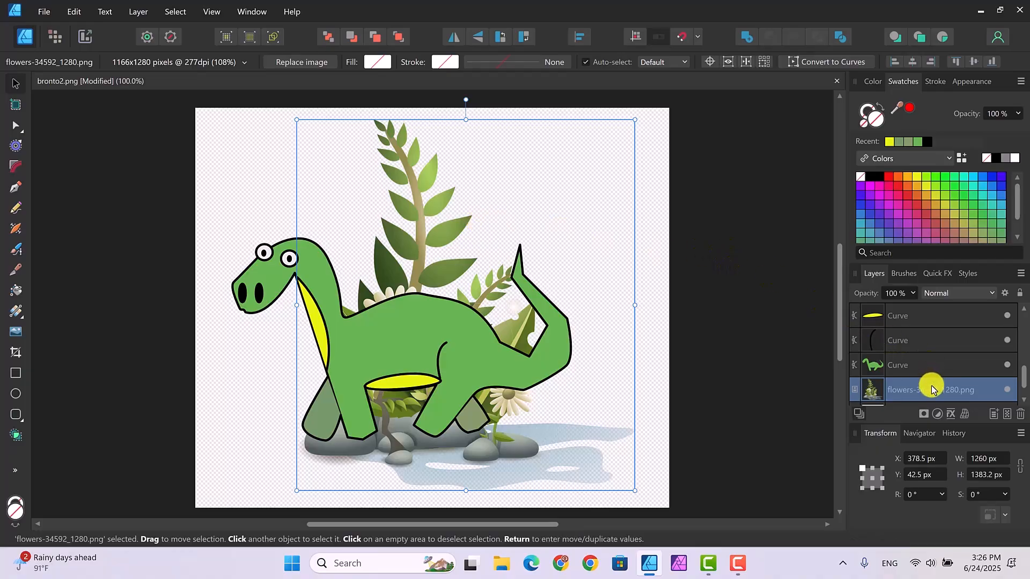
- Try the flowers image layer in front of the green body curve, and return it to just beneath the body
left_click_drag(931, 389, 923, 359)
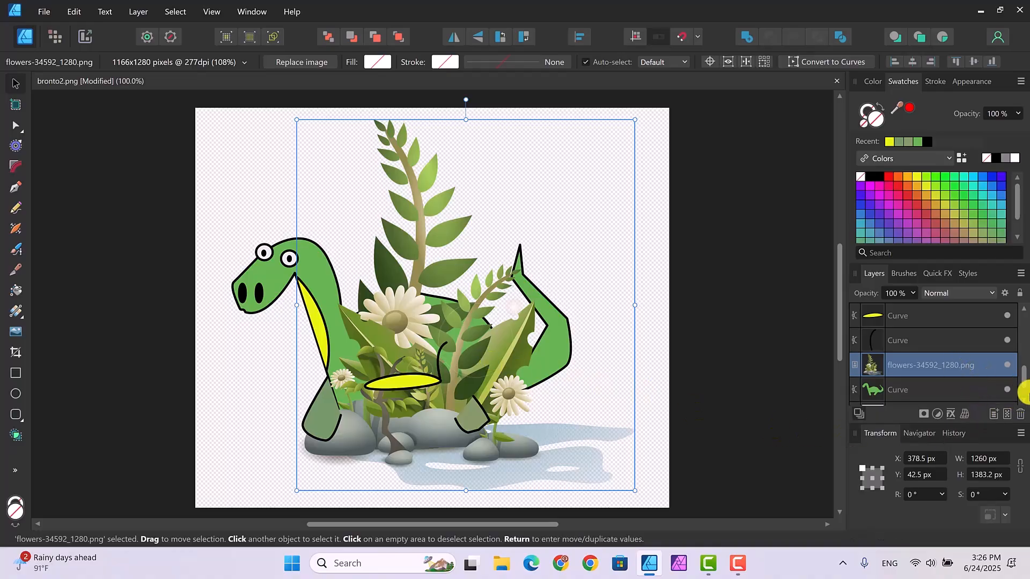
scroll(1021, 382, "down", 1)
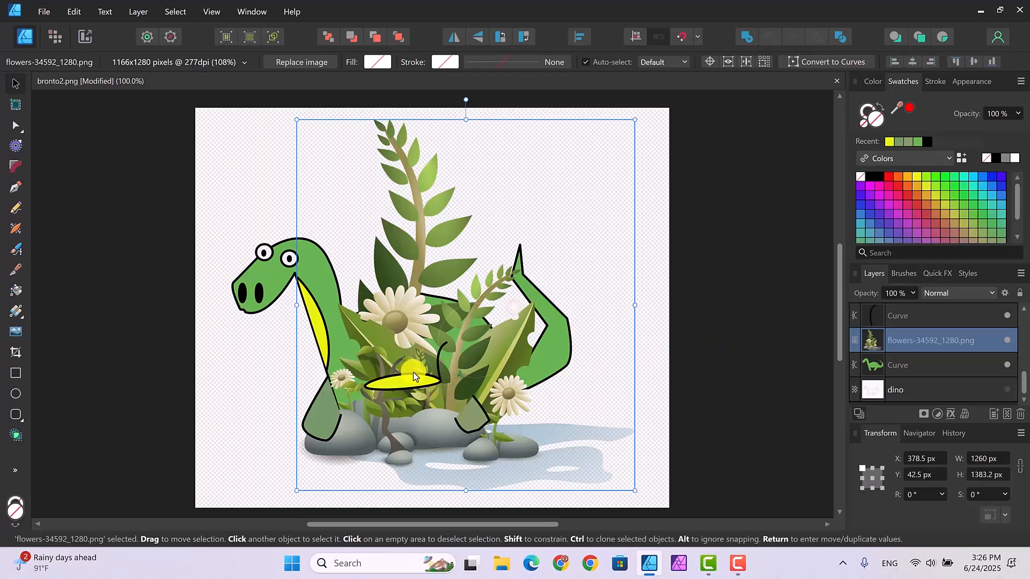
left_click_drag(931, 338, 940, 370)
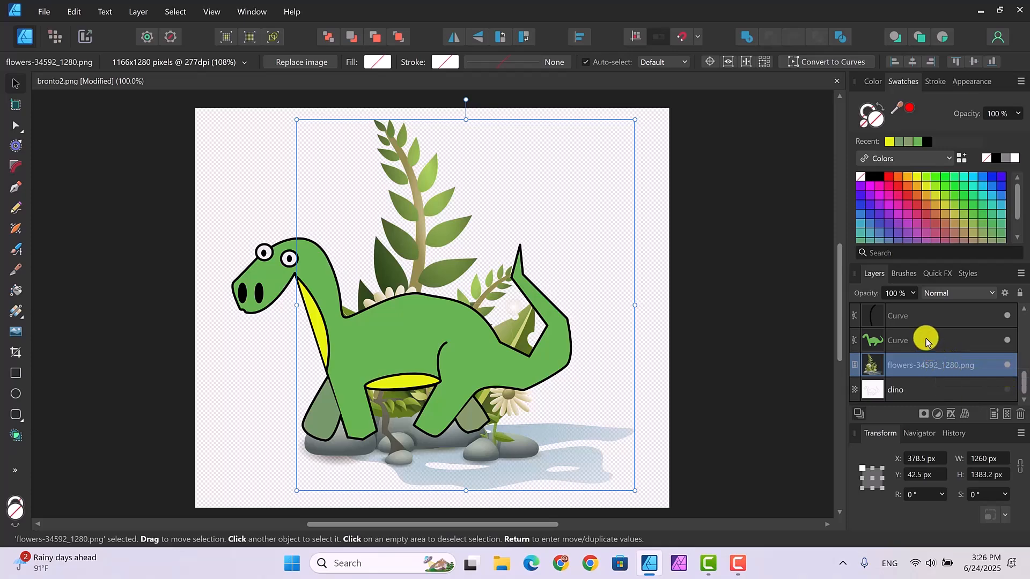
- Try the flowers-34592_1280 image layer in front of the green body curve
mouse_move(926, 340)
left_mouse_down()
mouse_move(937, 385)
mouse_move(934, 355)
left_mouse_up()
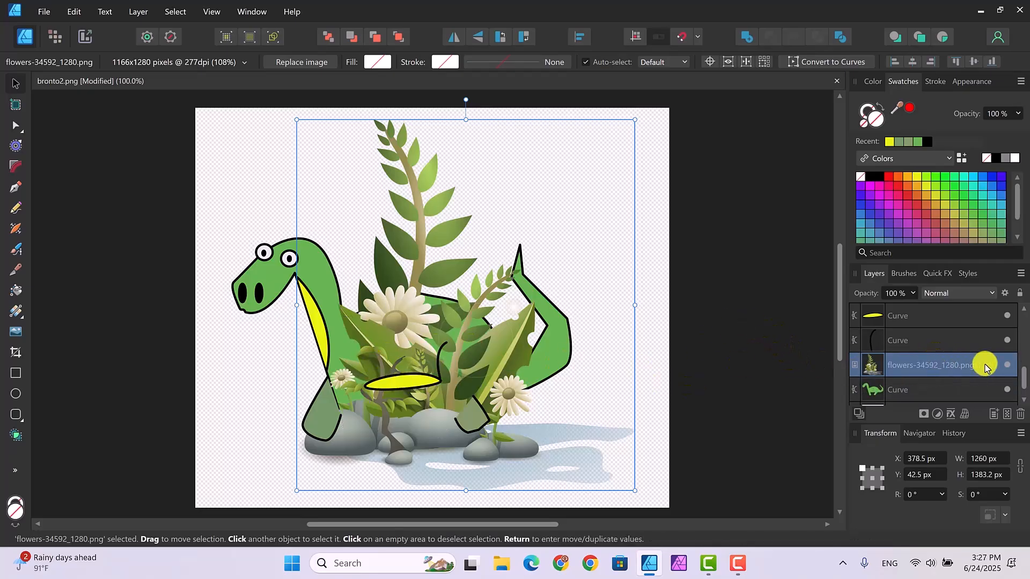
left_click_drag(936, 338, 939, 346)
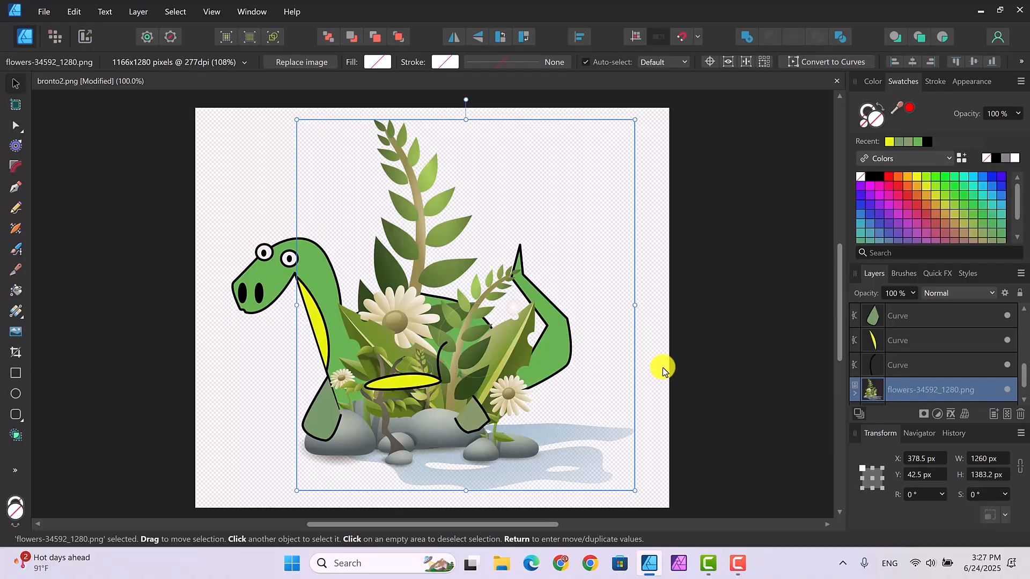
- Undo the flowers image's layer moves, repositioning and placement, and clear the selection
left_click(73, 12)
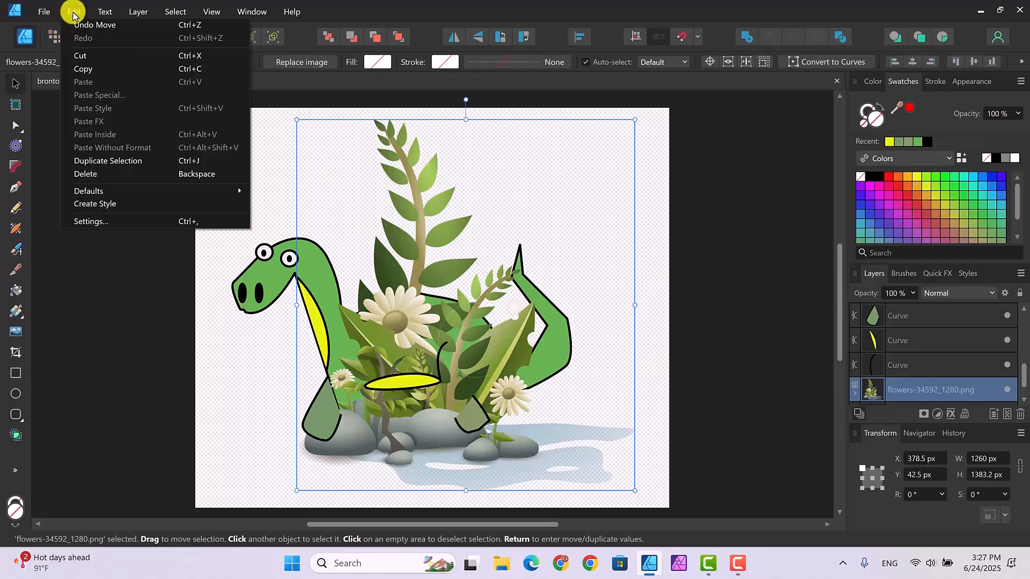
left_click(77, 25)
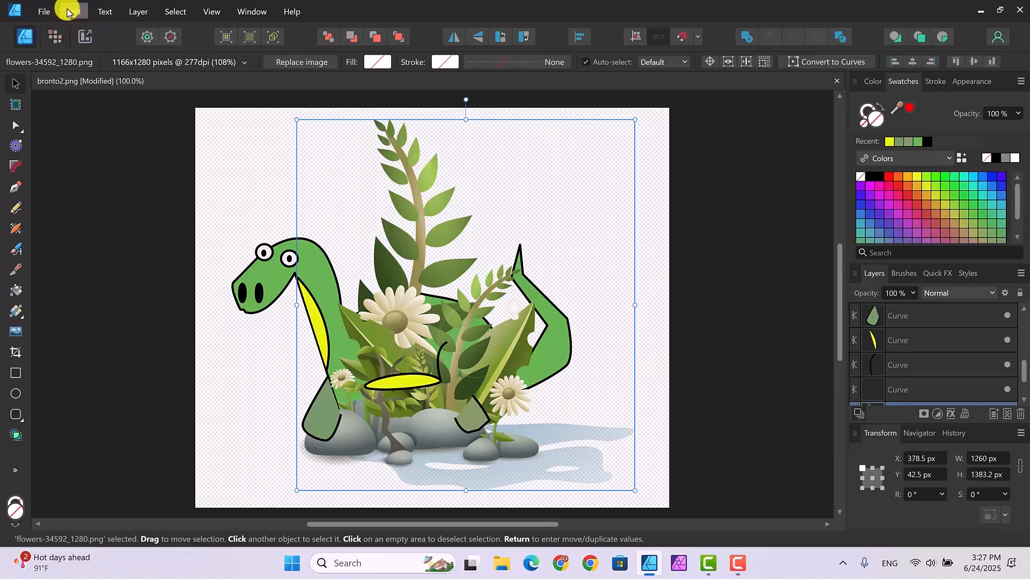
left_click(67, 12)
left_click(77, 24)
left_click(76, 13)
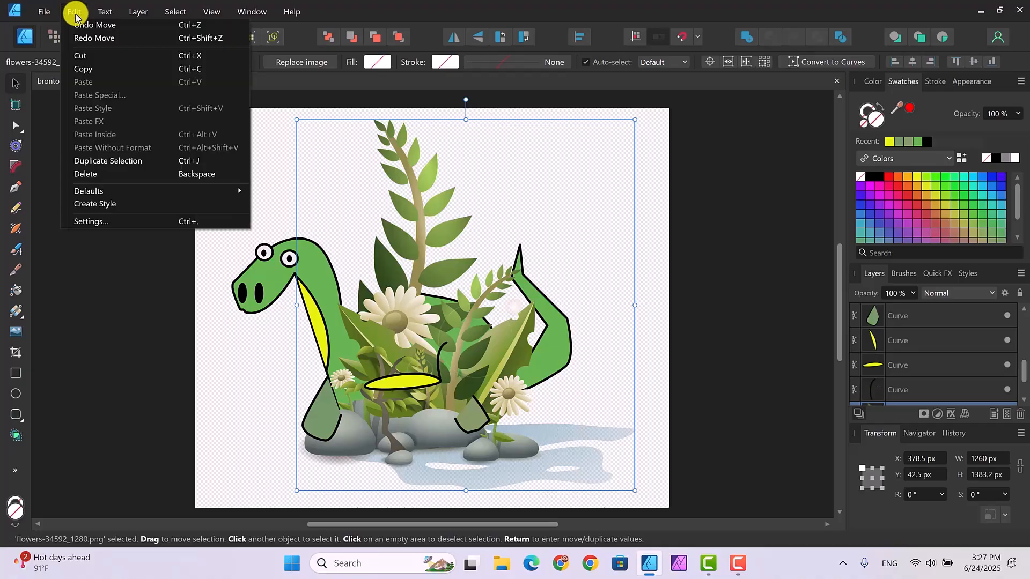
left_click(82, 25)
left_click(74, 13)
left_click(80, 24)
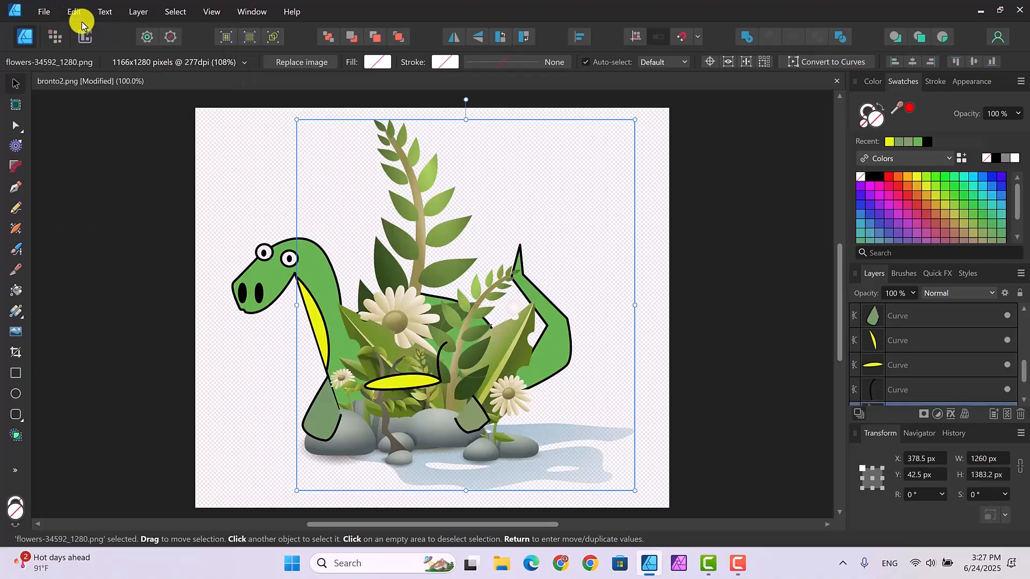
left_click(77, 14)
left_click(79, 25)
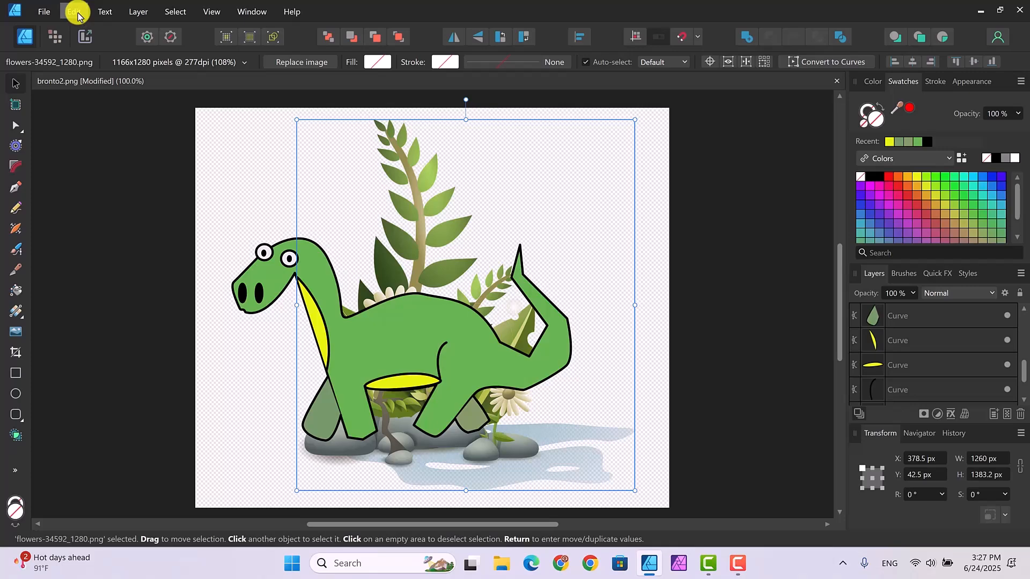
left_click(75, 12)
left_click(81, 24)
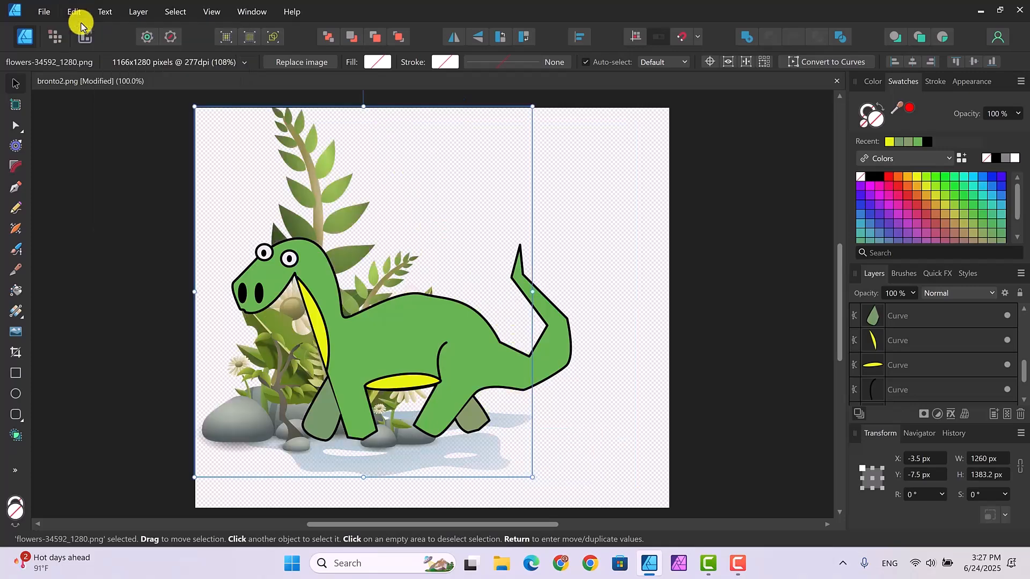
left_click(74, 12)
left_click(81, 25)
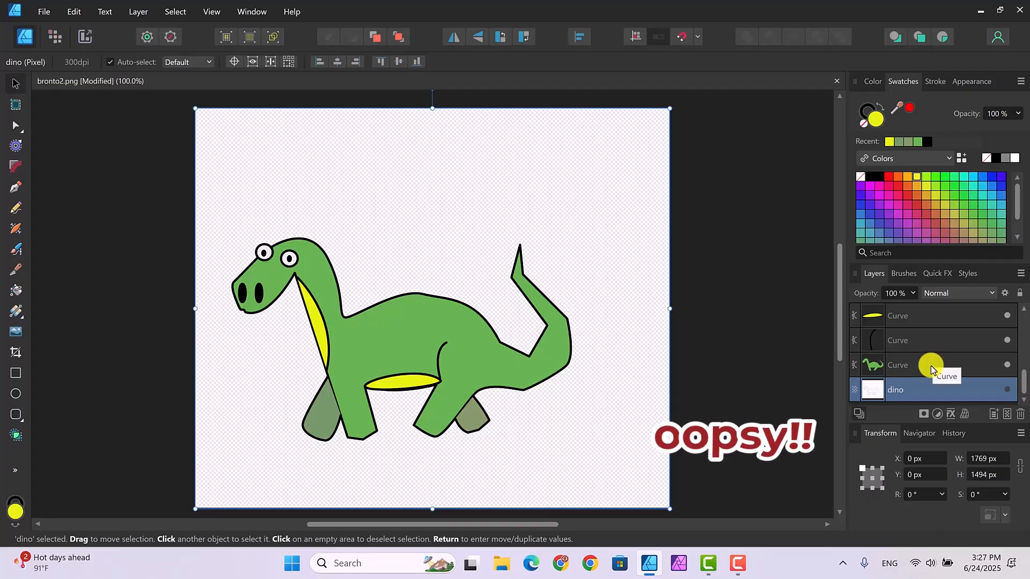
left_click(810, 369)
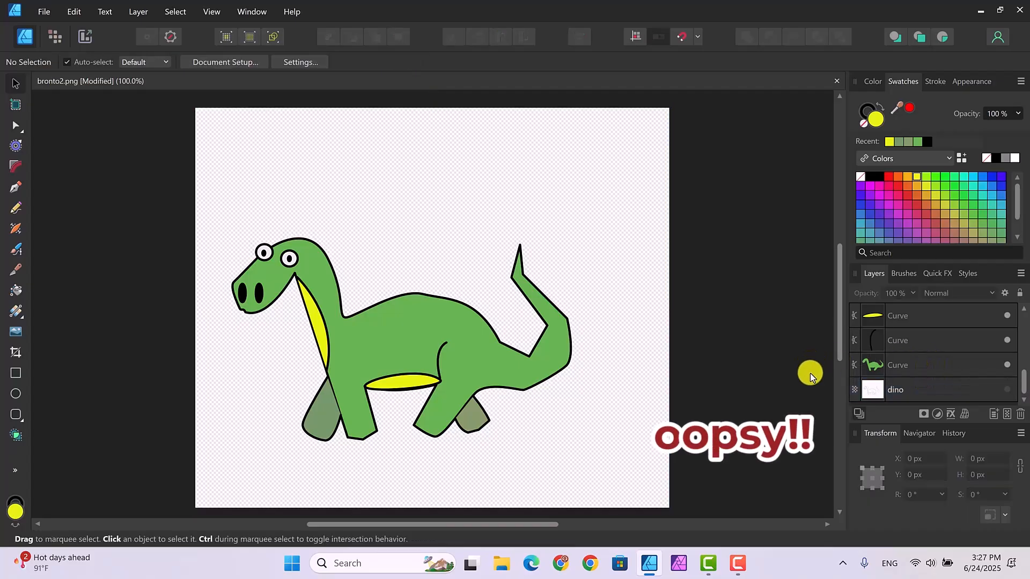
- Group all of the dinosaur's curves and ellipses, excluding the dino sketch layer, and move the group to about X 186, Y 489 px
left_click(944, 363)
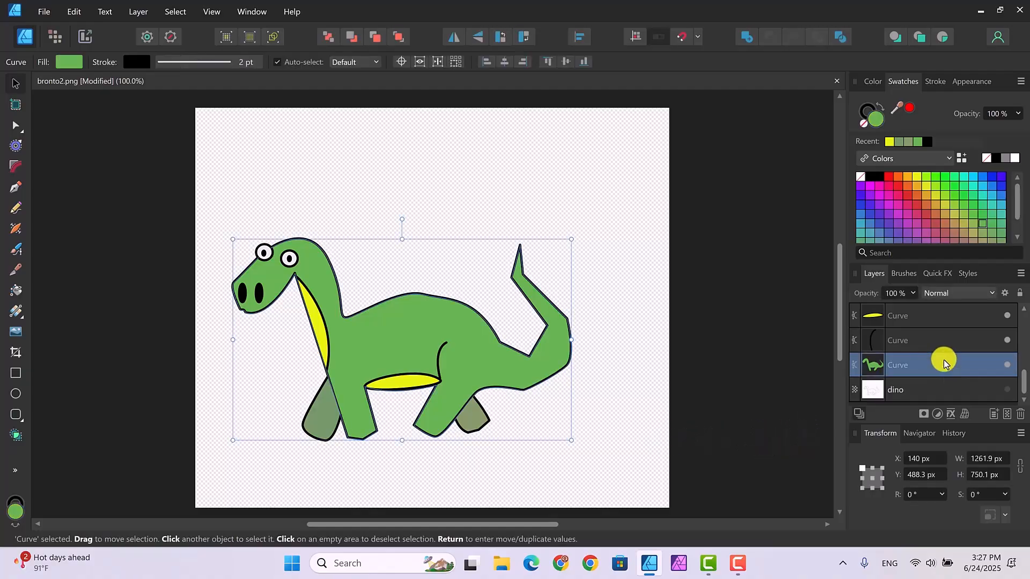
left_click(933, 334, "shift")
left_click(932, 319, "shift")
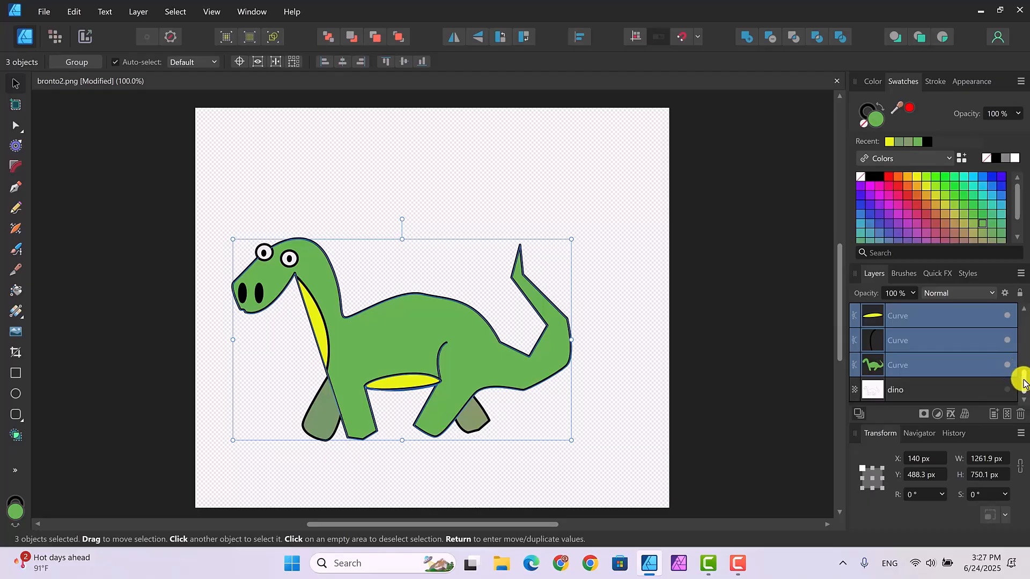
left_click_drag(1024, 382, 1024, 375)
left_click(954, 343, "shift")
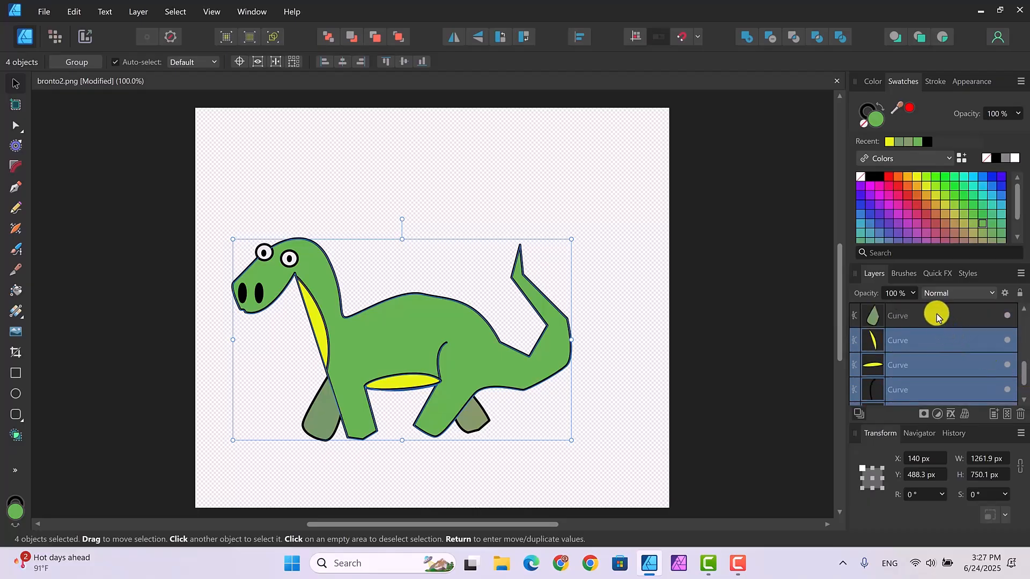
left_click(936, 315, "shift")
mouse_move(1026, 379)
left_mouse_down()
mouse_move(1023, 351)
mouse_move(1023, 365)
left_mouse_up()
left_click(938, 330, "shift")
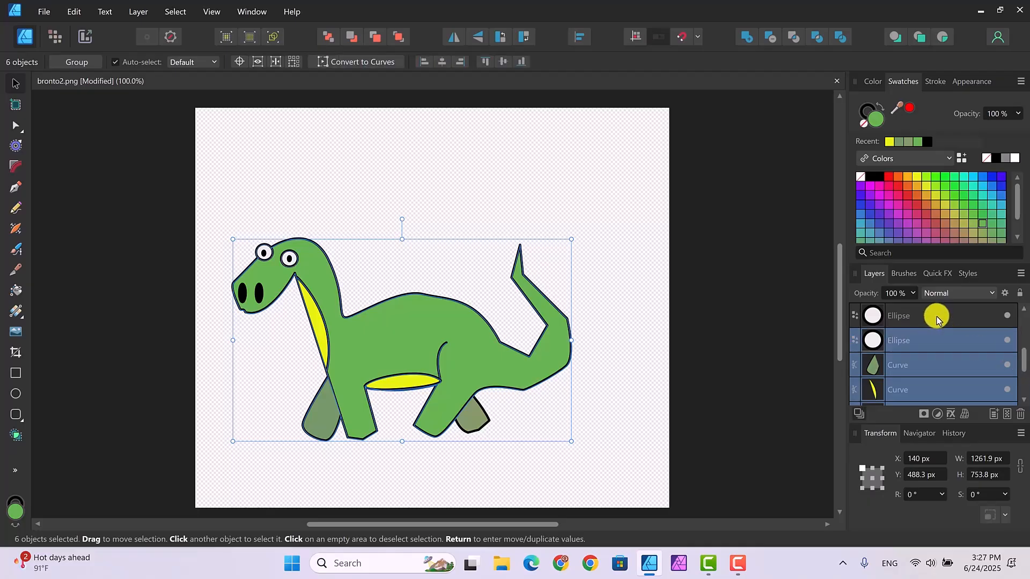
left_click(935, 315, "shift")
scroll(1019, 352, "up", 2)
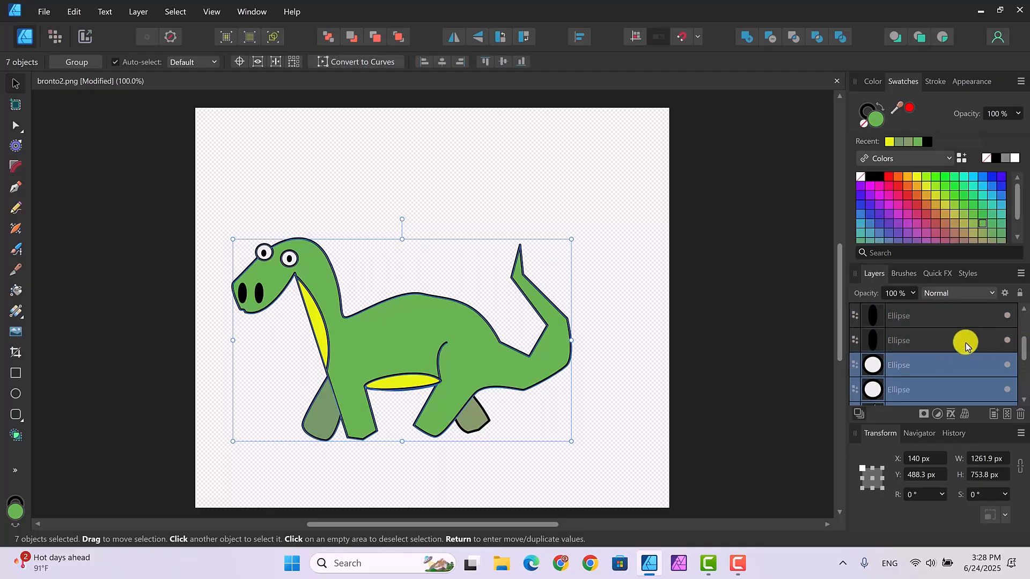
left_click(949, 340, "shift")
left_click(940, 316, "shift")
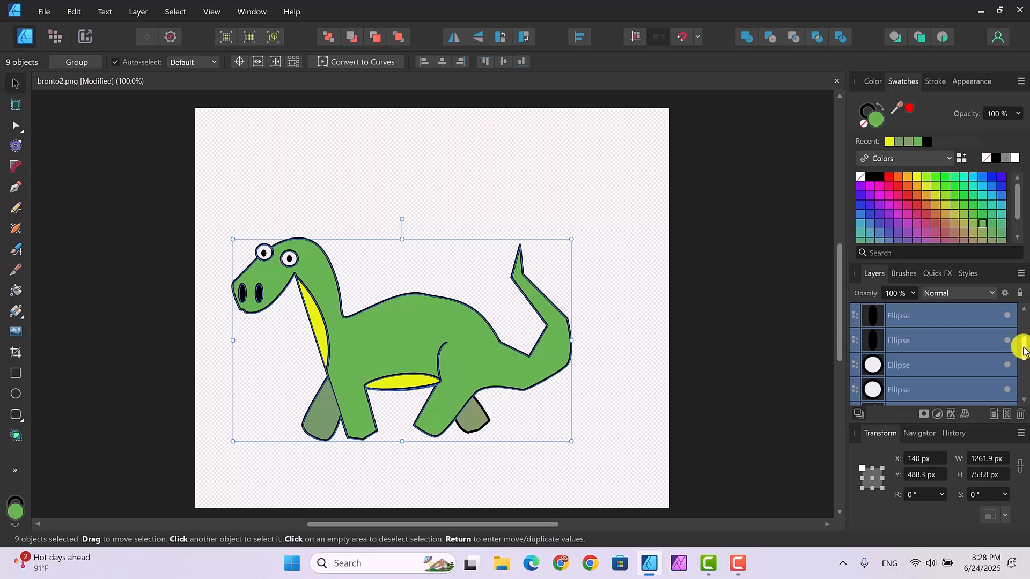
scroll(1023, 348, "up", 2)
left_click(954, 340, "shift")
left_click(951, 320, "shift")
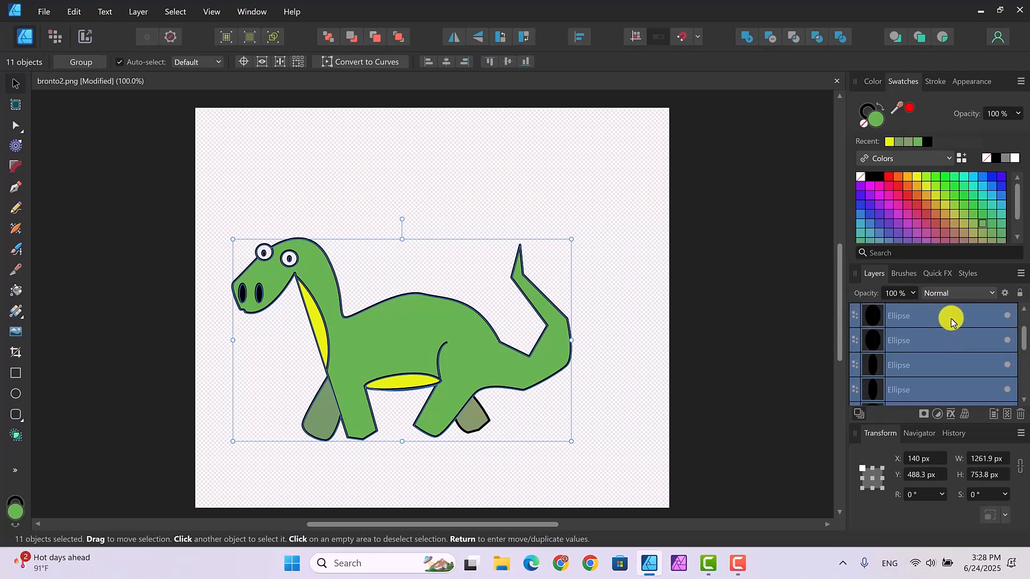
scroll(1022, 343, "up", 1)
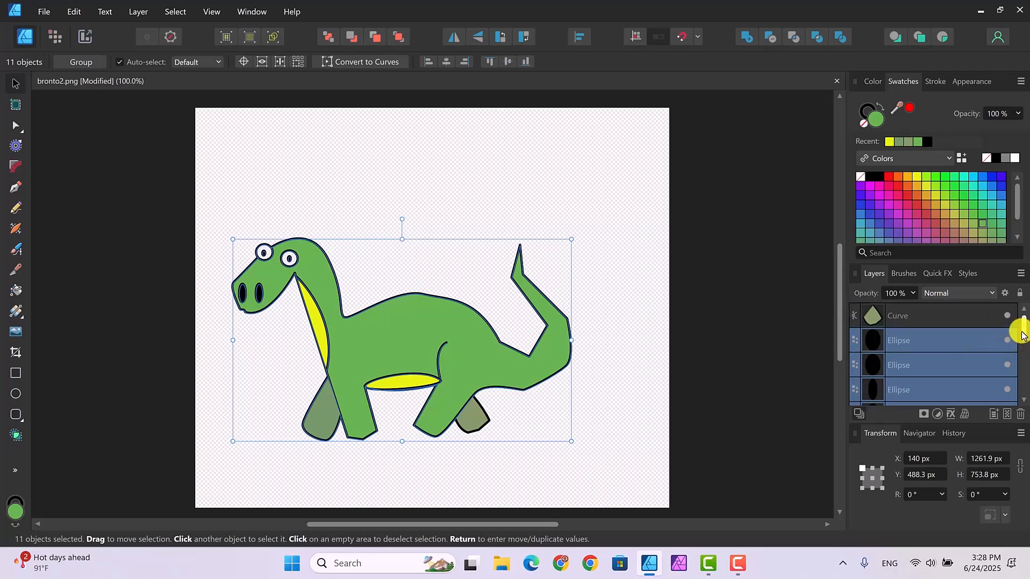
left_click(933, 317, "shift")
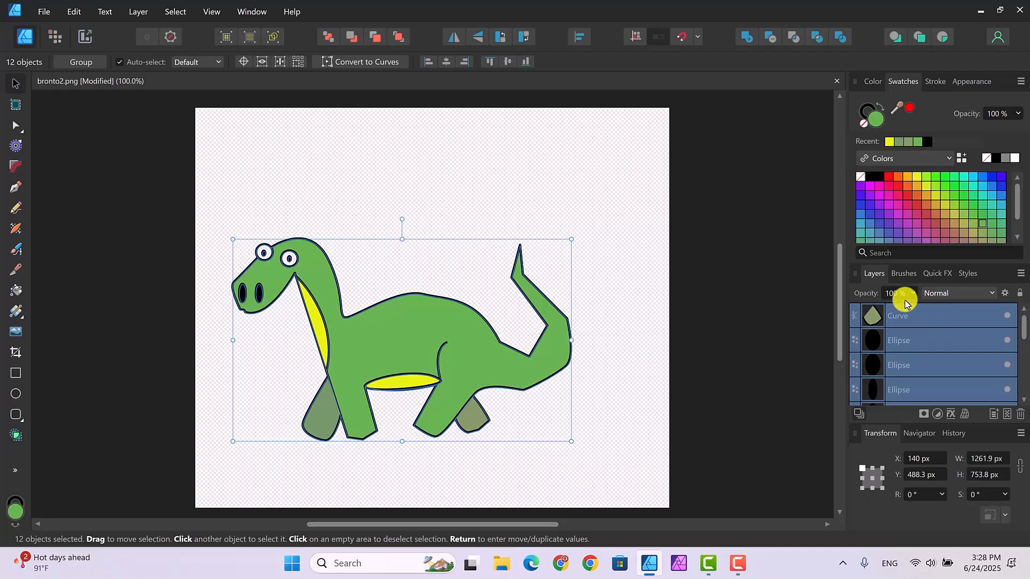
right_click(923, 316)
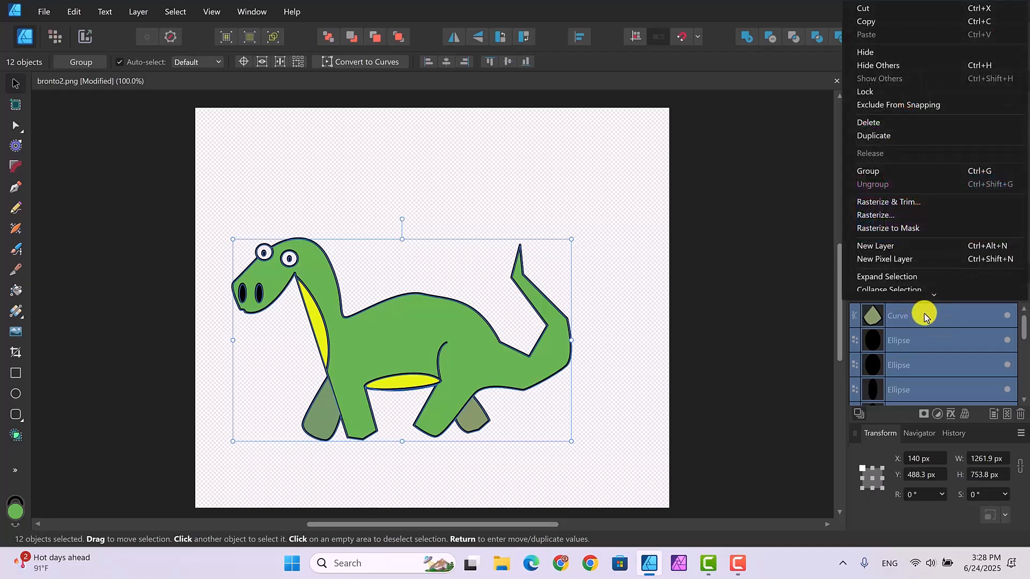
left_click(860, 174)
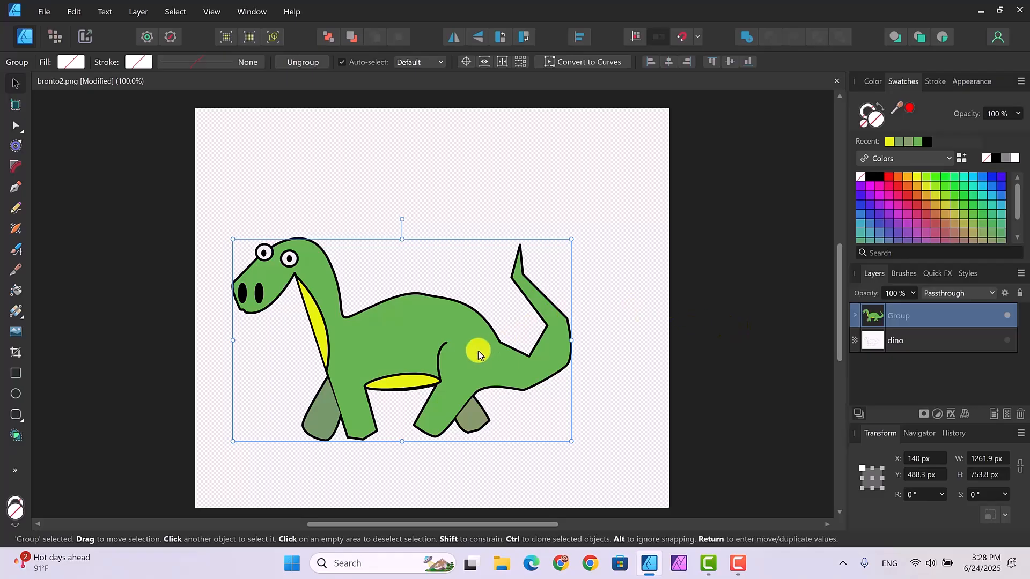
left_click_drag(465, 341, 478, 344)
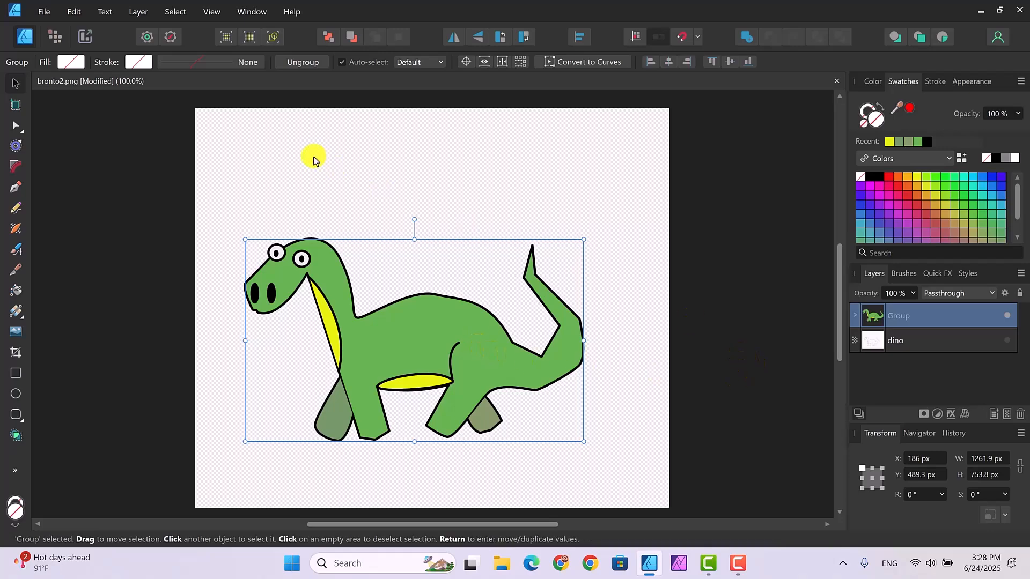
left_click(737, 246)
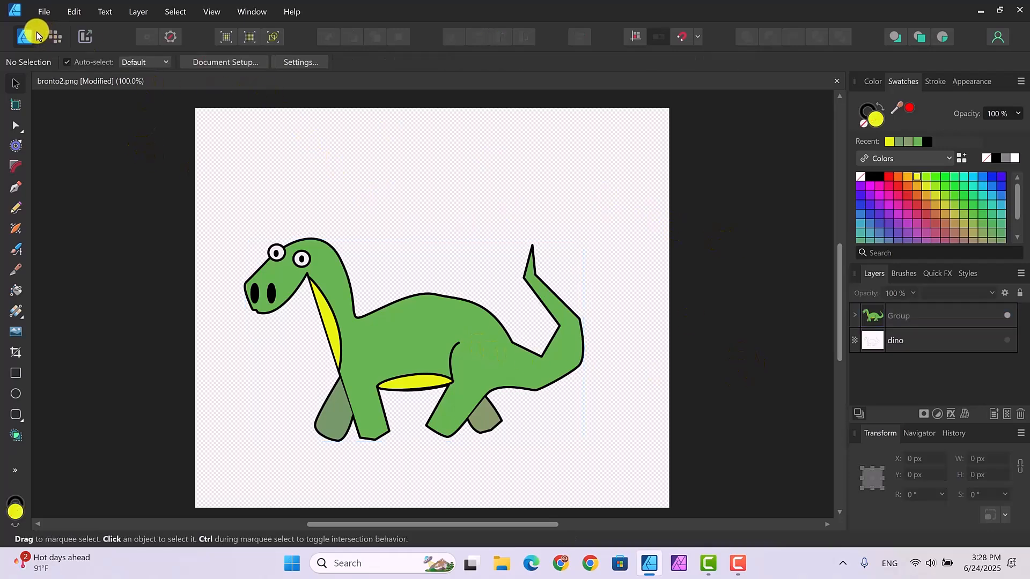
- Place the flowers-34592_1280 image in front of the dinosaur group at about 1310 × 1438 px, and reposition it to about X 390.5, Y 20.5 px
left_click(44, 10)
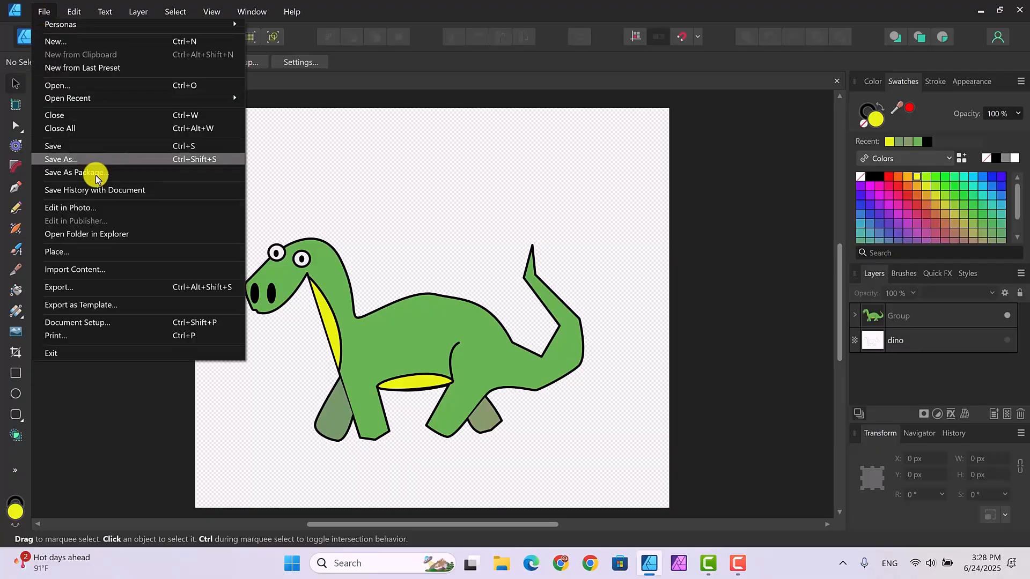
left_click(62, 251)
left_click(308, 116)
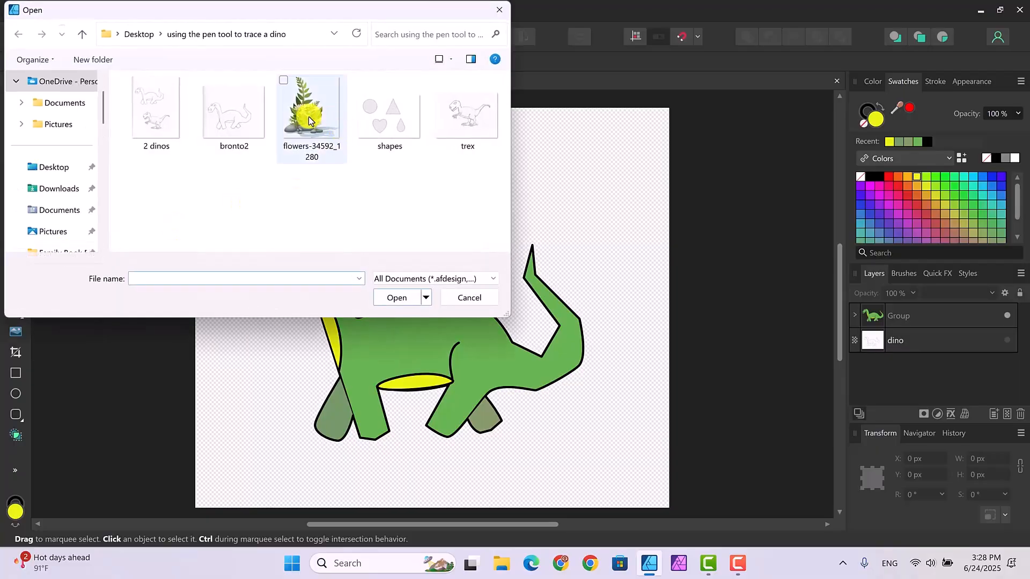
left_click(397, 296)
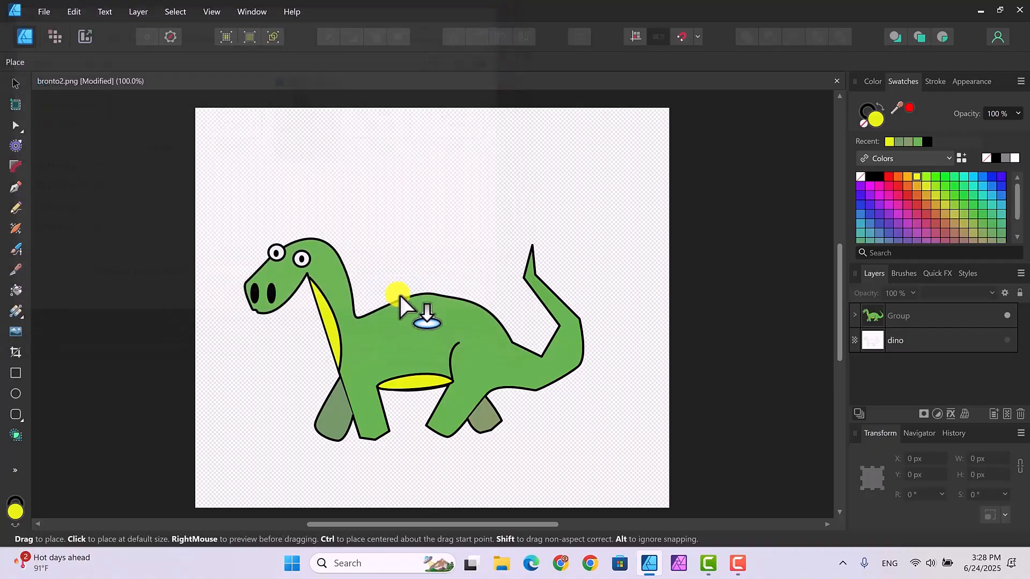
left_click_drag(196, 111, 575, 476)
left_click_drag(362, 369, 466, 371)
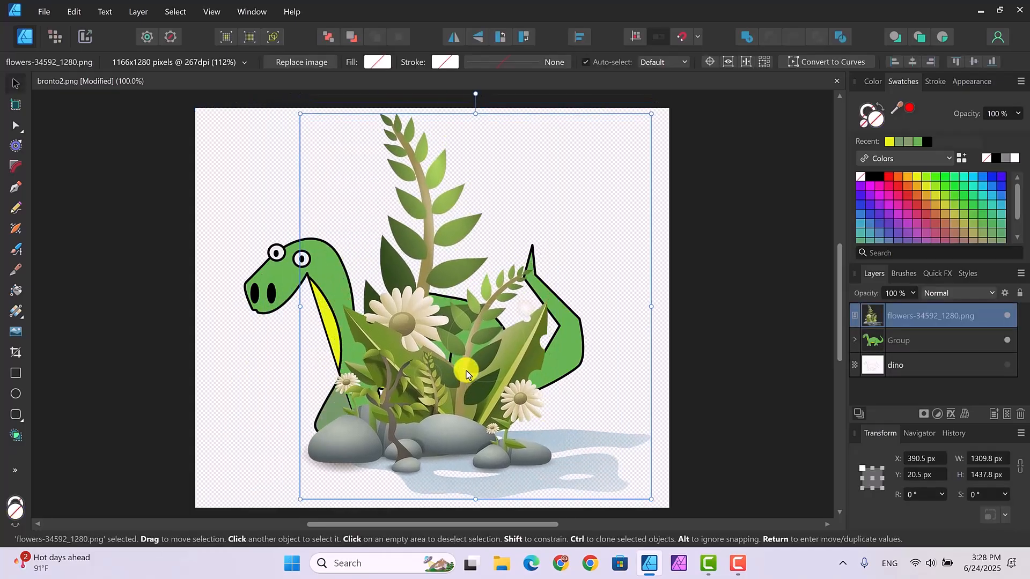
left_click(732, 366)
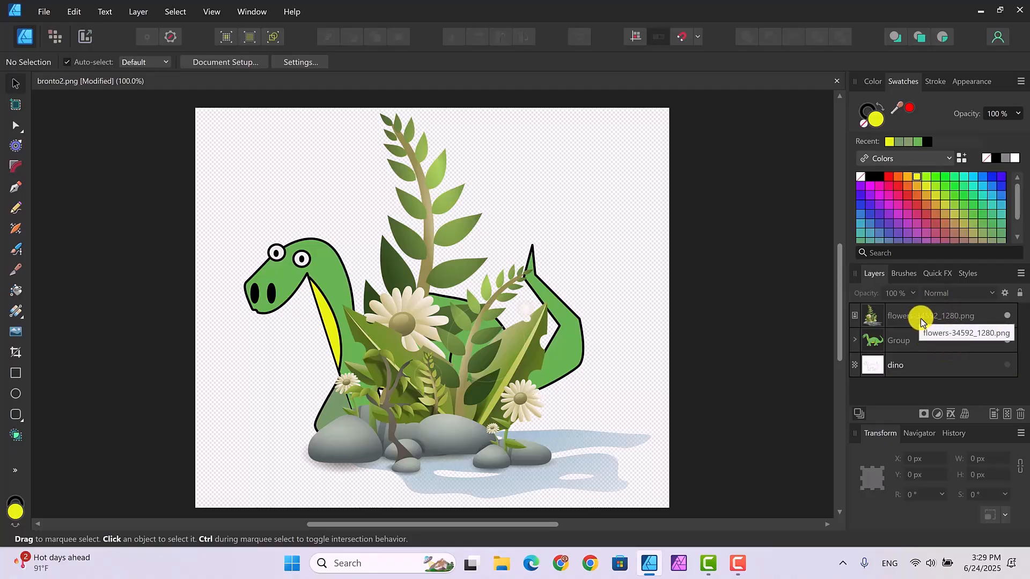
left_click_drag(920, 317, 808, 349)
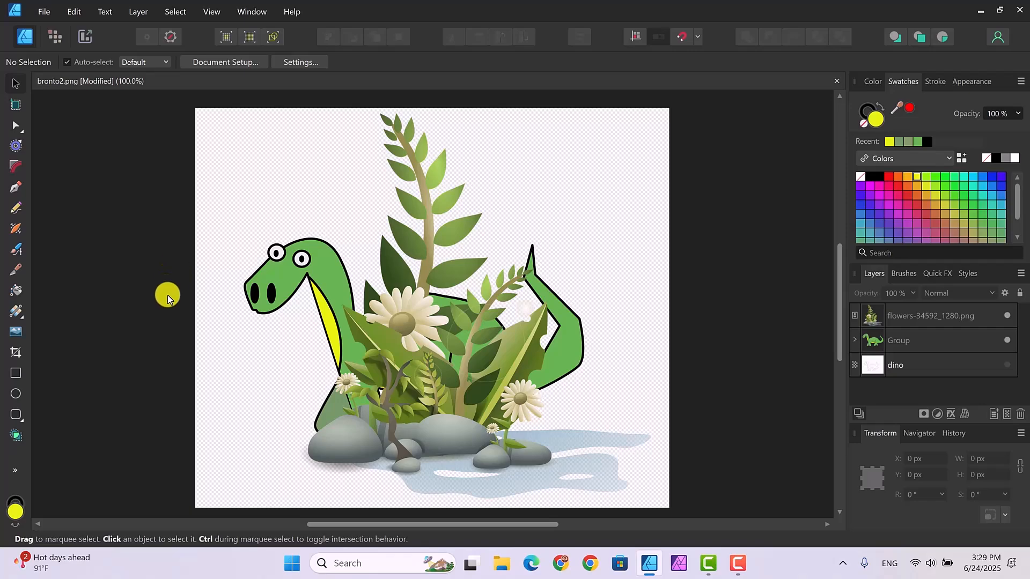
- Draw a rectangle with white fill and no stroke over the whole page, about 1768 × 1504.9 px
left_click(15, 374)
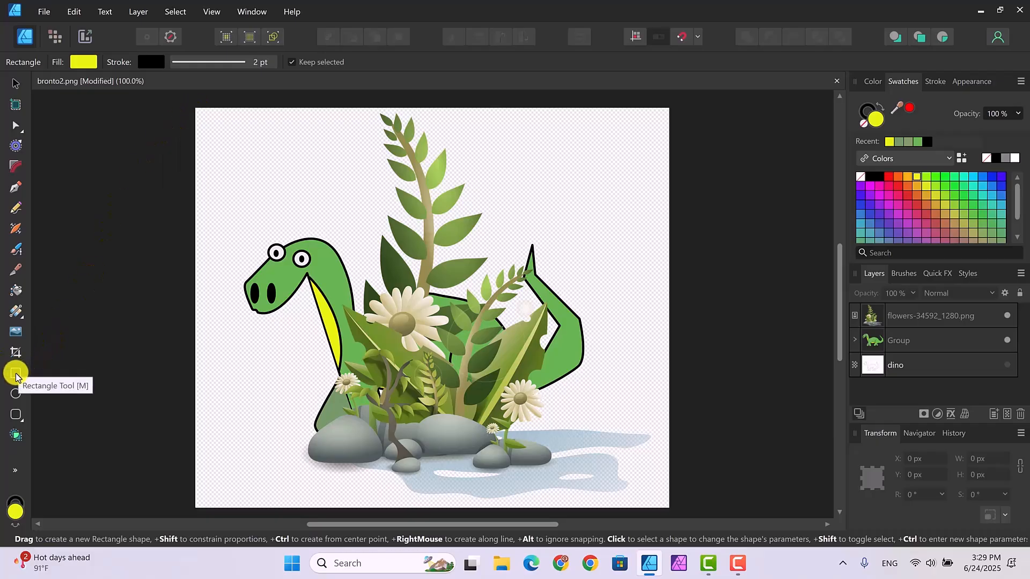
left_click(86, 63)
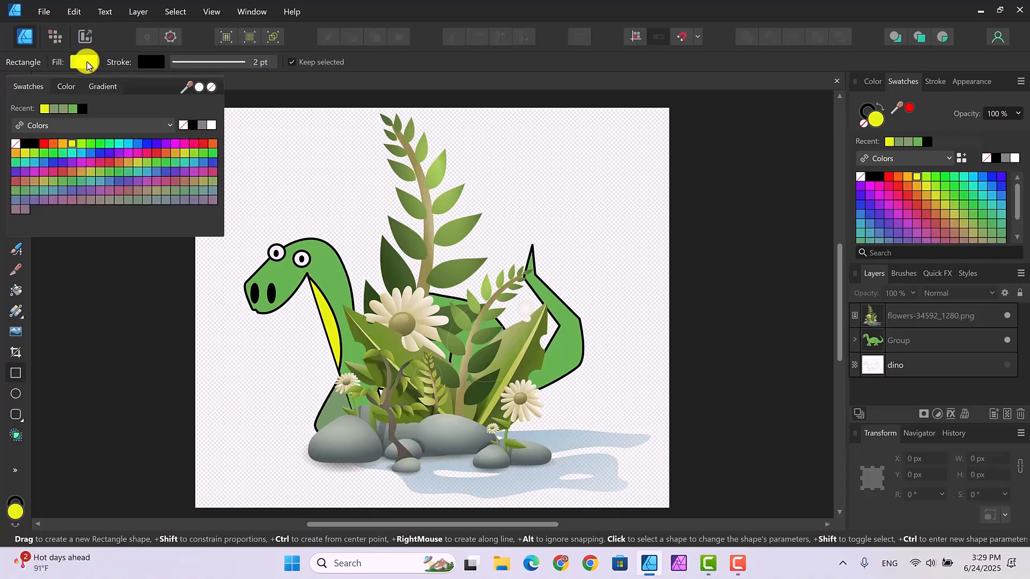
left_click(210, 126)
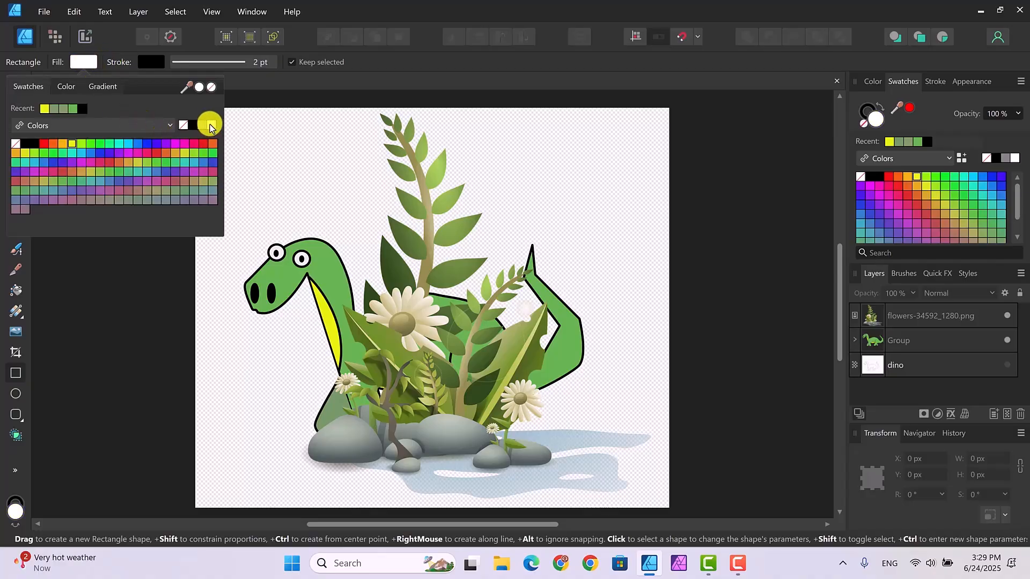
left_click(152, 63)
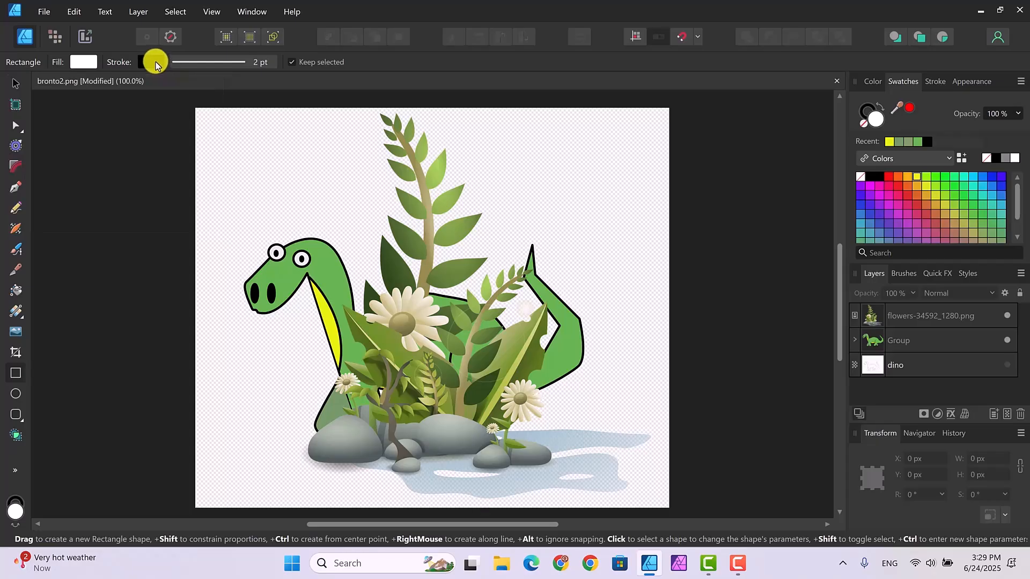
left_click(153, 63)
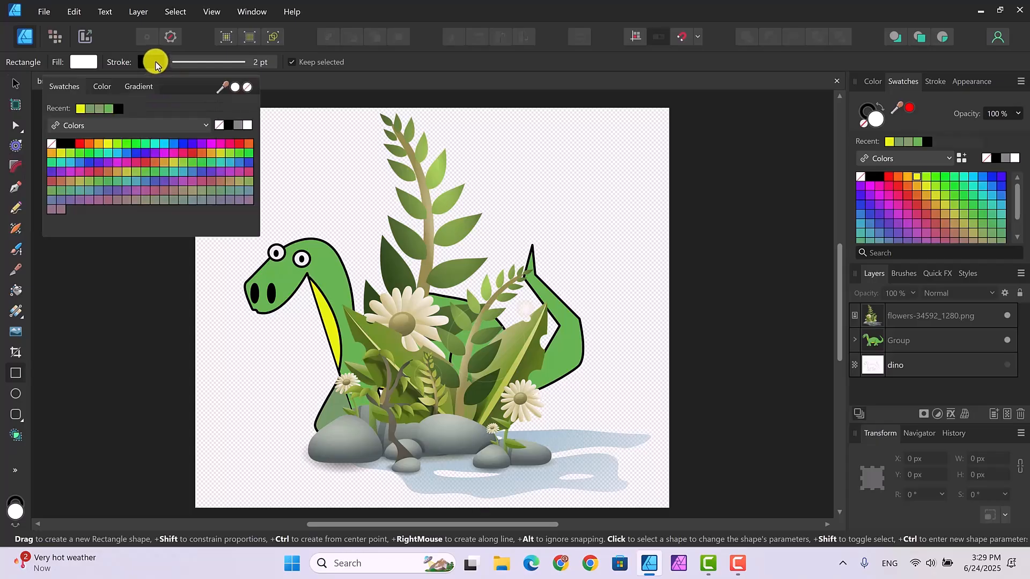
left_click(248, 88)
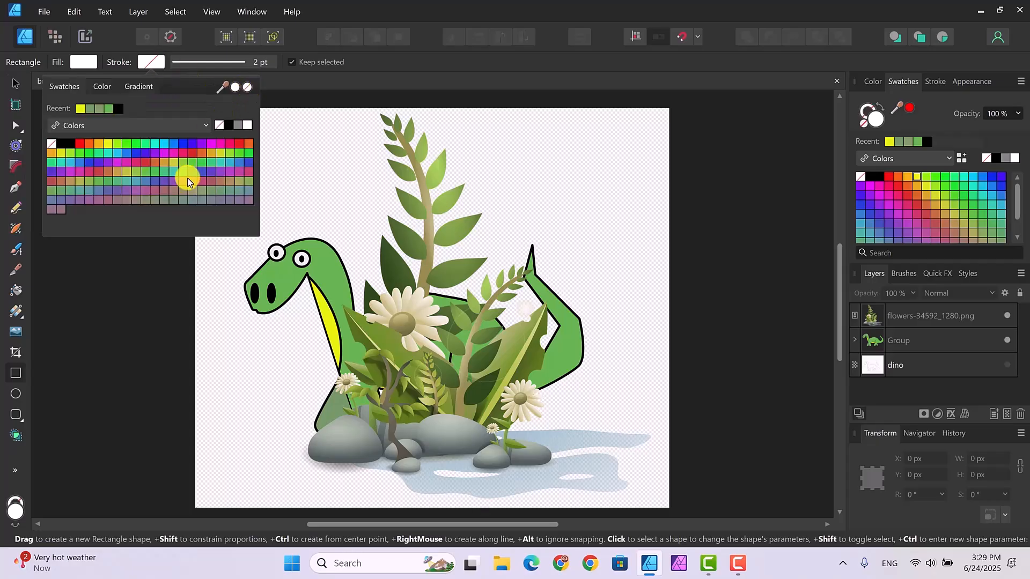
left_click(152, 270)
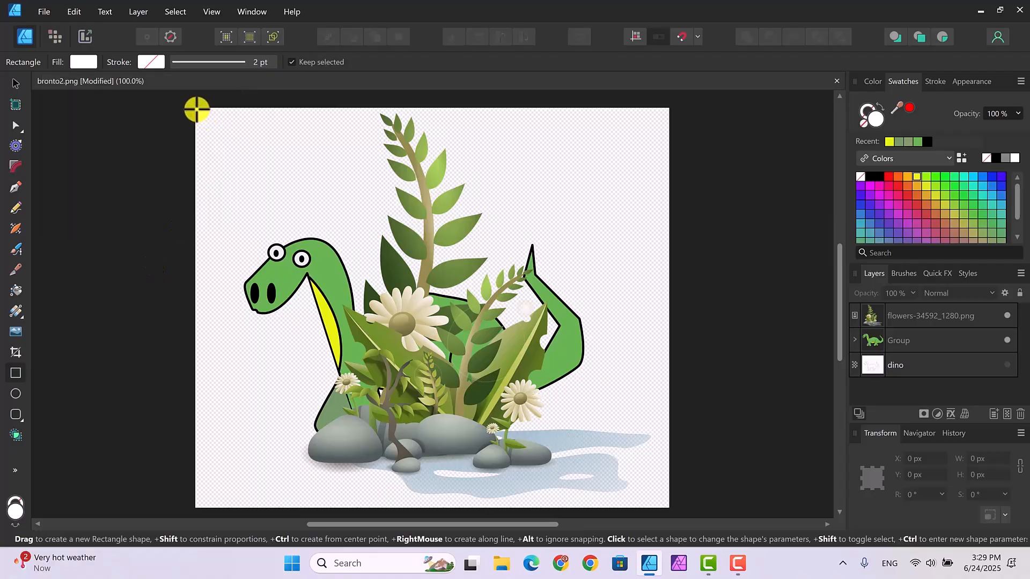
left_click_drag(196, 109, 671, 433)
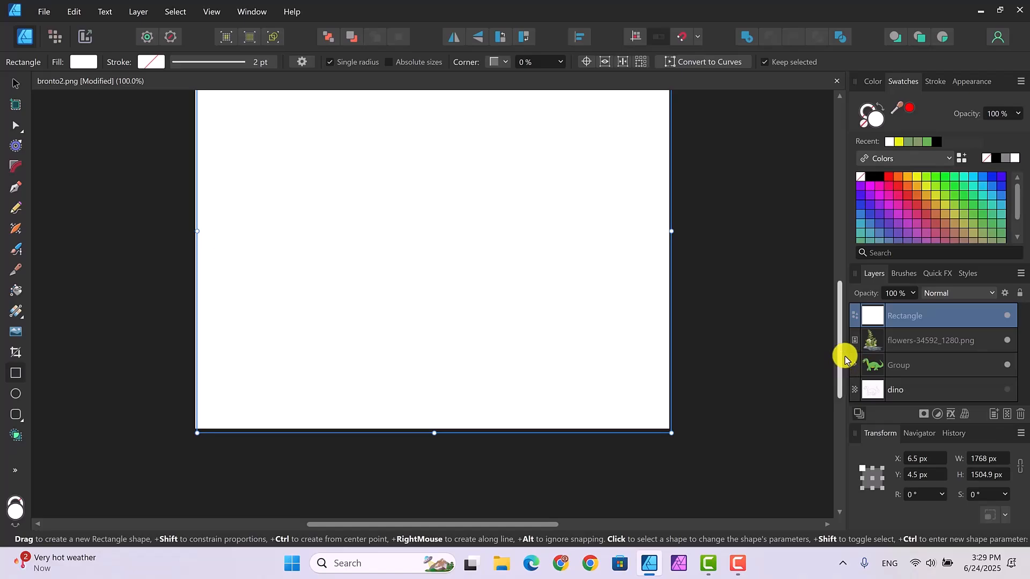
- Place the white rectangle between the dinosaur group and the dino layer, and extend its left and top edges to about 1779 × 1546 px
left_click_drag(843, 357, 838, 314)
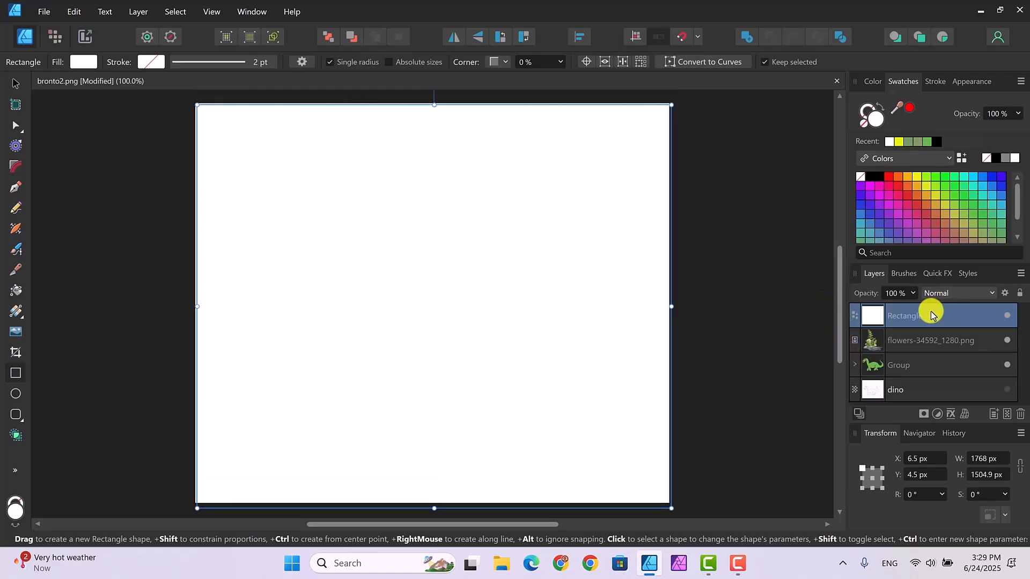
left_click_drag(931, 306, 919, 378)
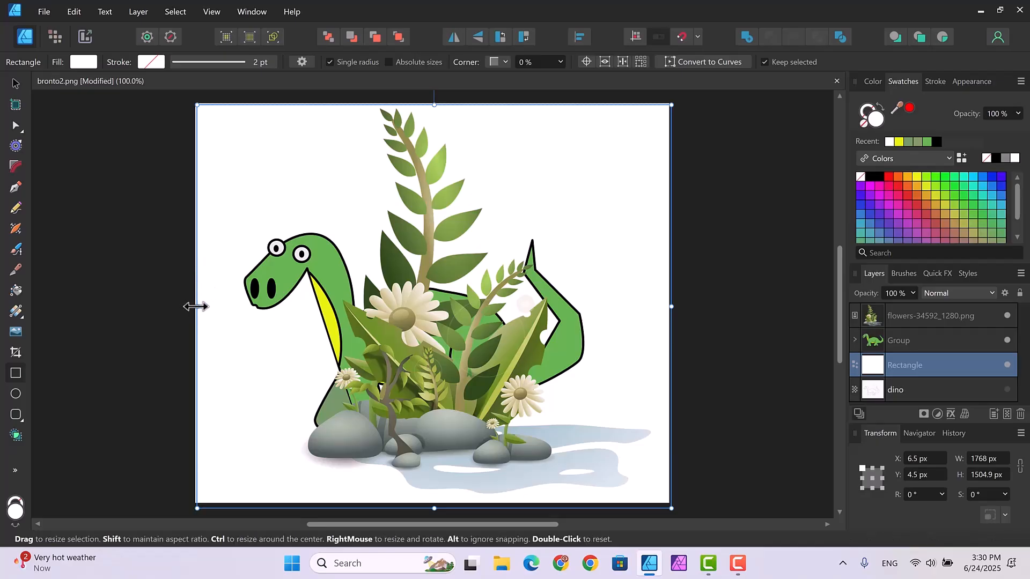
left_click_drag(195, 307, 192, 306)
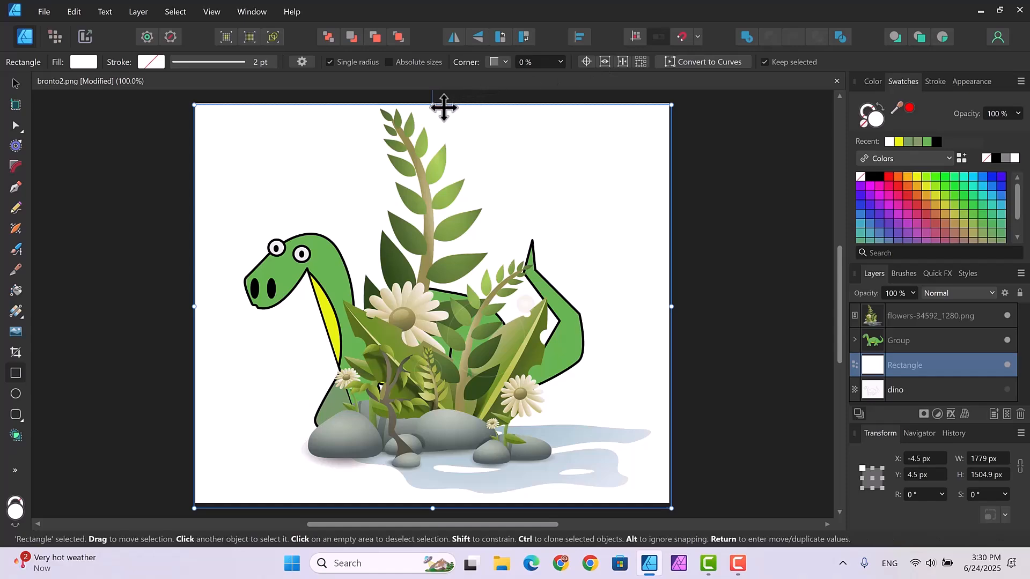
left_click_drag(431, 104, 431, 95)
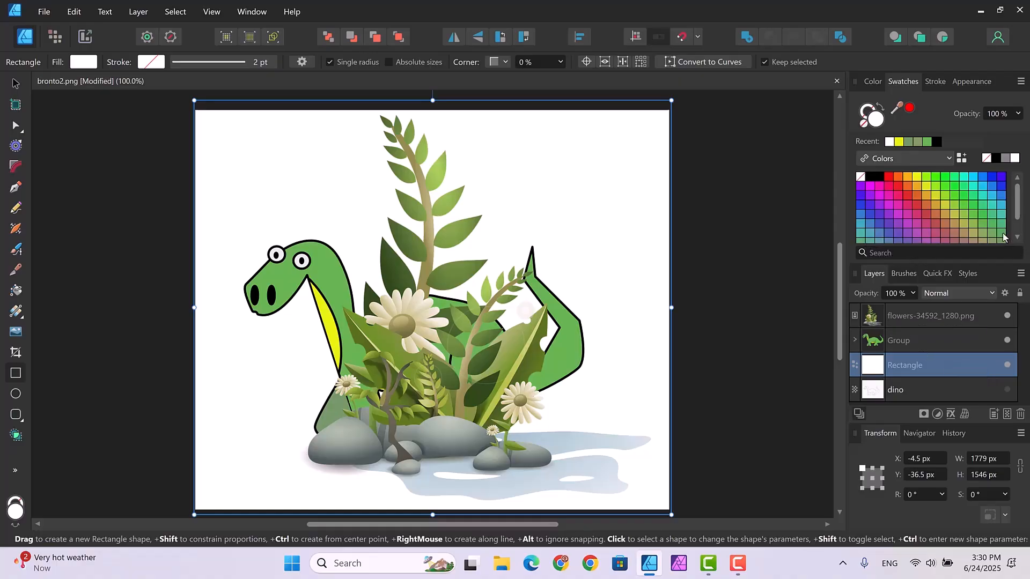
- Try golden, yellow-green and orange swatch fills on the background rectangle
left_click(935, 205)
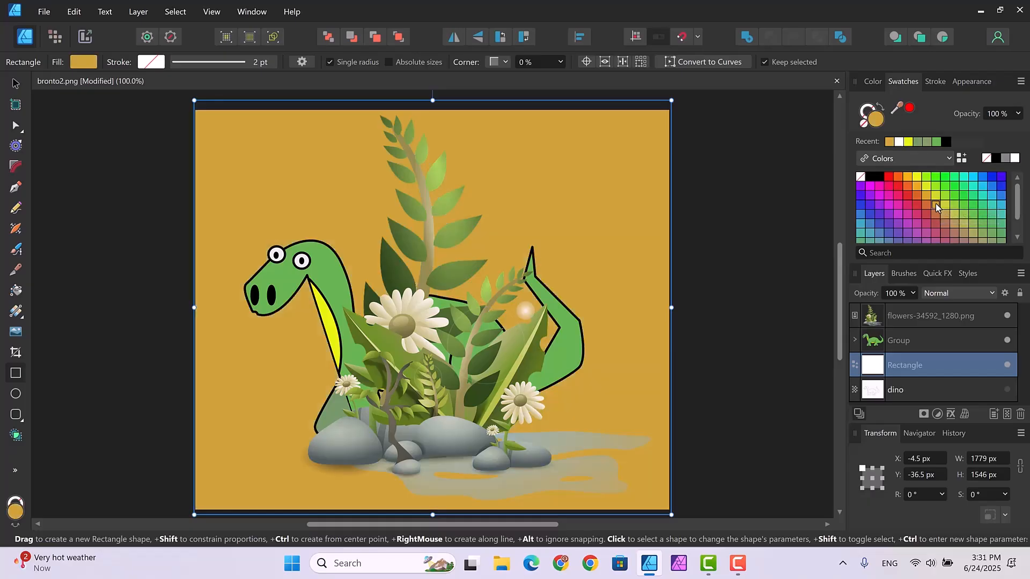
left_click(935, 196)
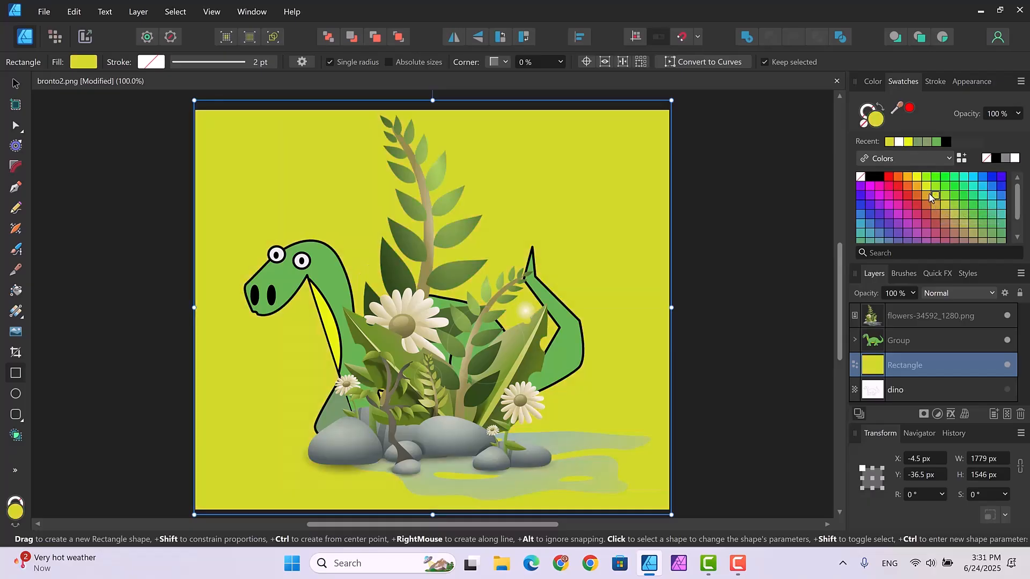
left_click(908, 178)
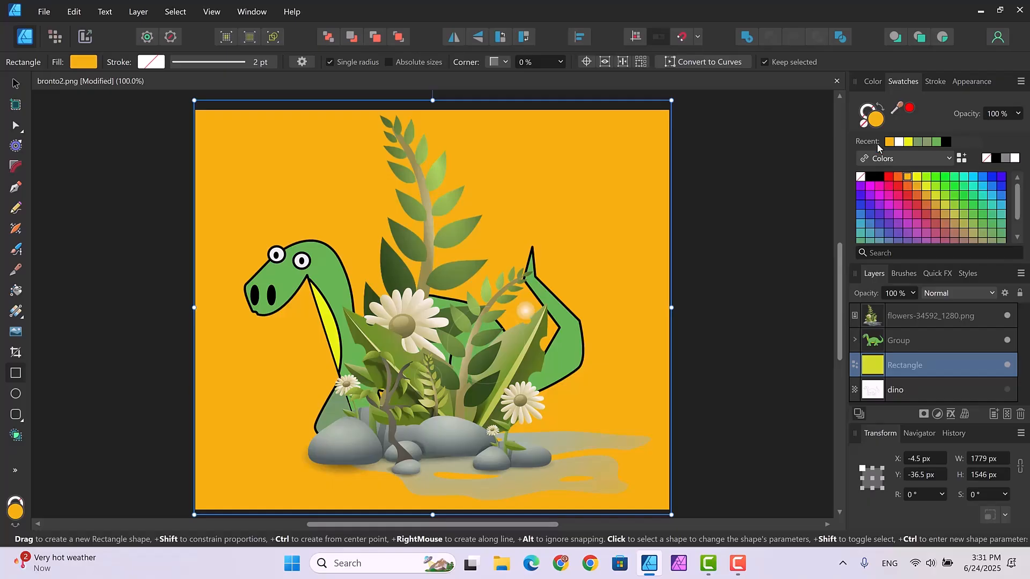
- Fill the background rectangle with the beige colour D7CBAE and clear the selection
left_click(875, 80)
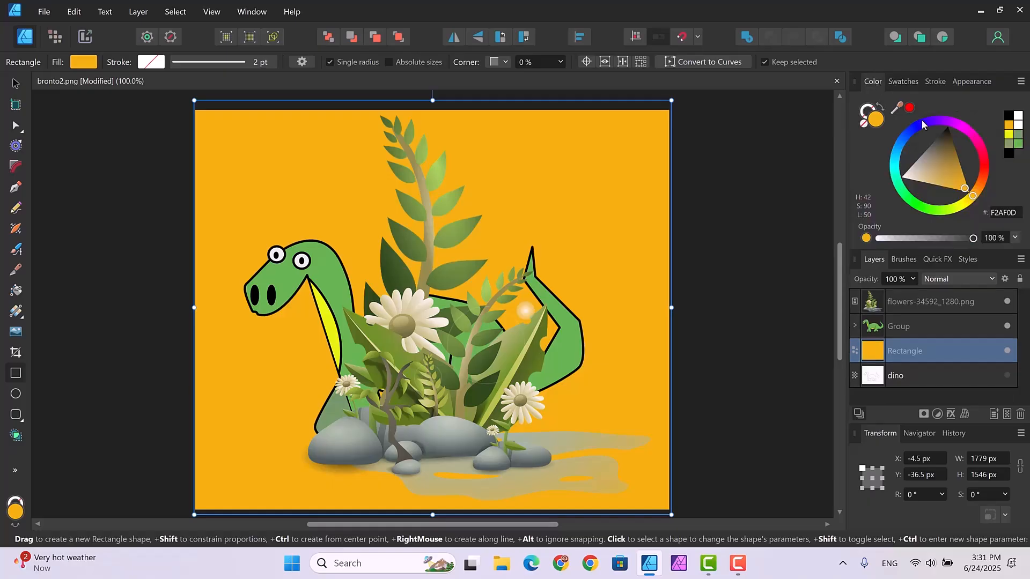
left_click(913, 171)
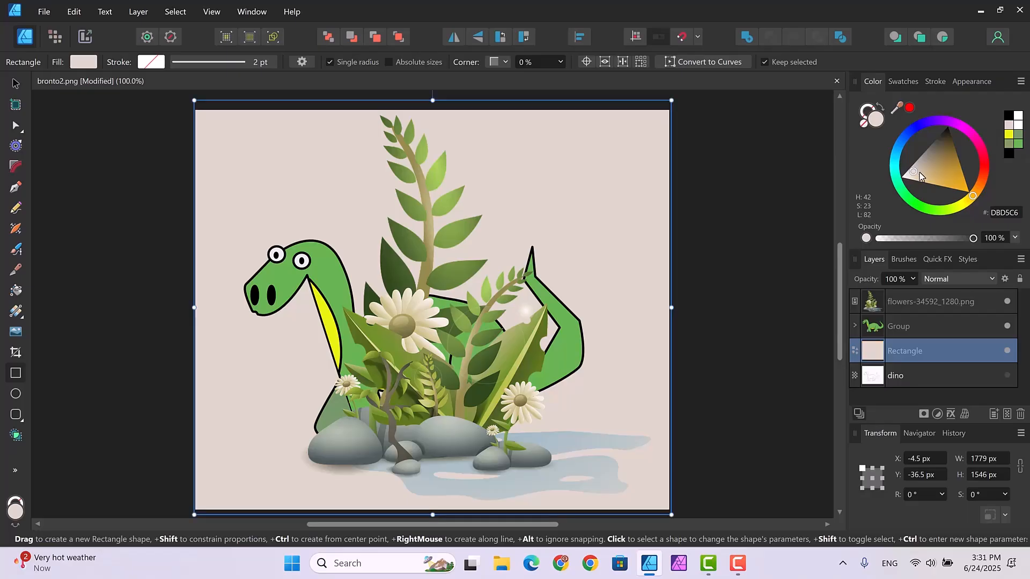
left_click(919, 172)
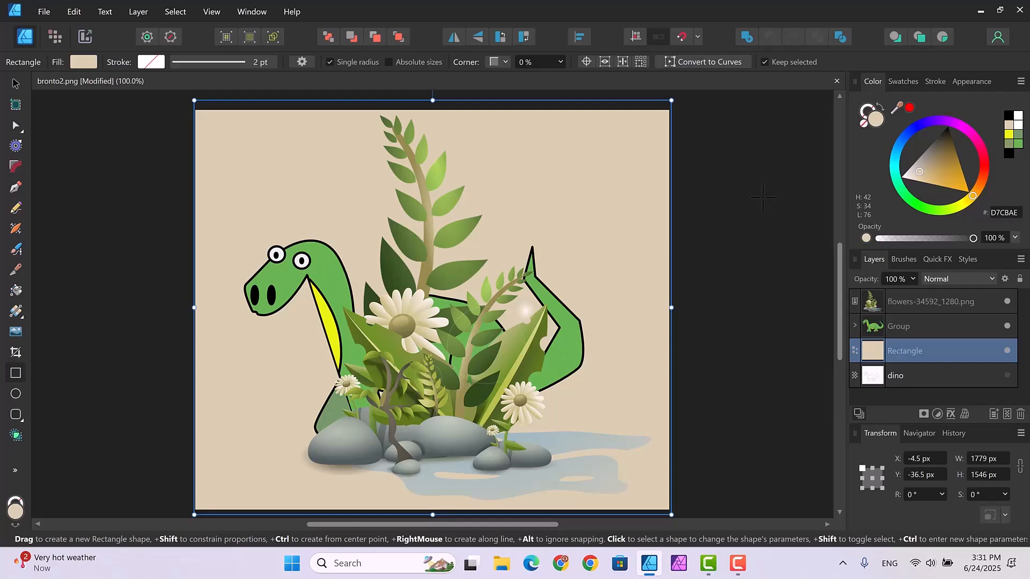
left_click(15, 84)
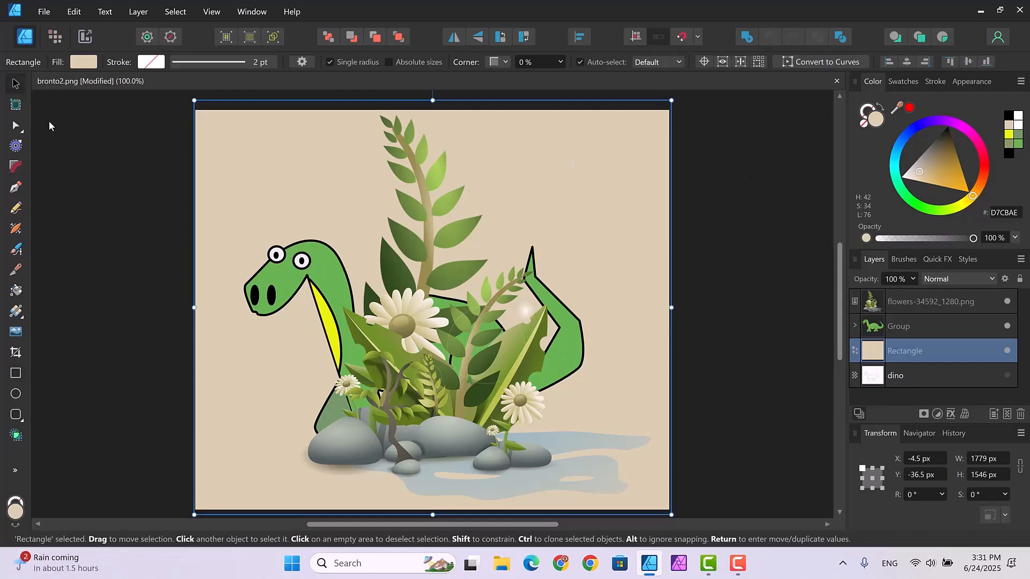
left_click(734, 356)
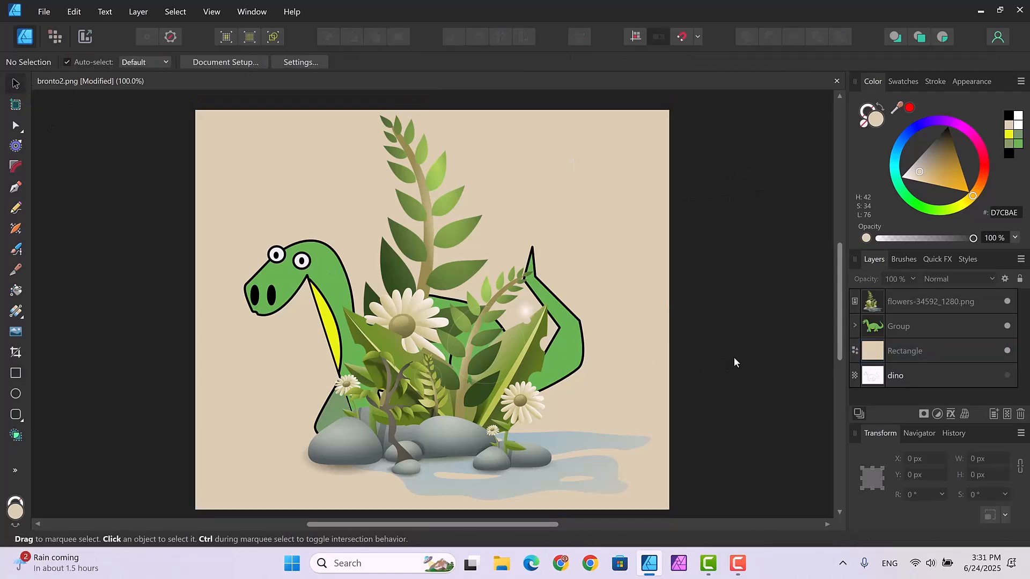